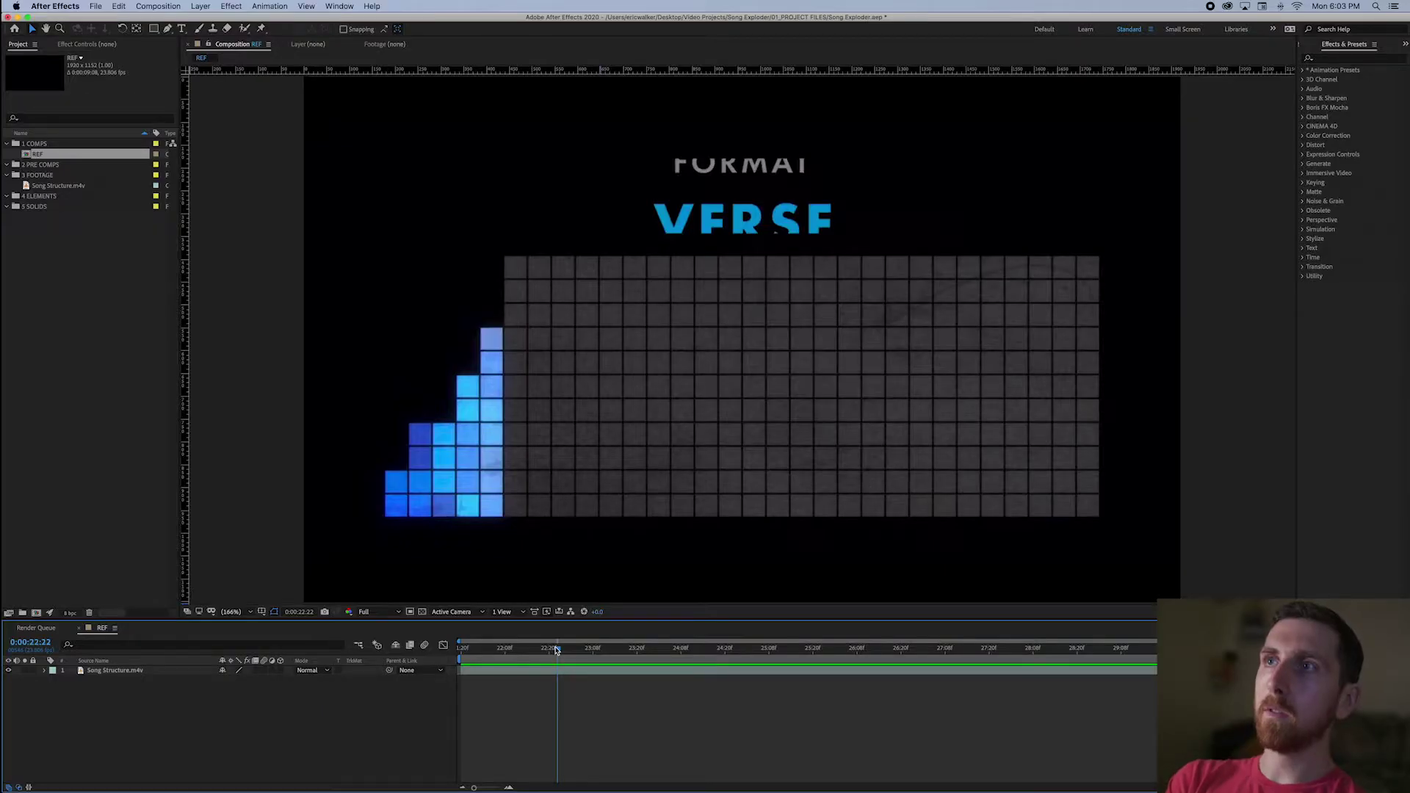
Step: Step frame by frame through the reference video around 0:00:23 to examine how the VERSE title and first block columns animate
key(Page_Down)
key(Page_Down)
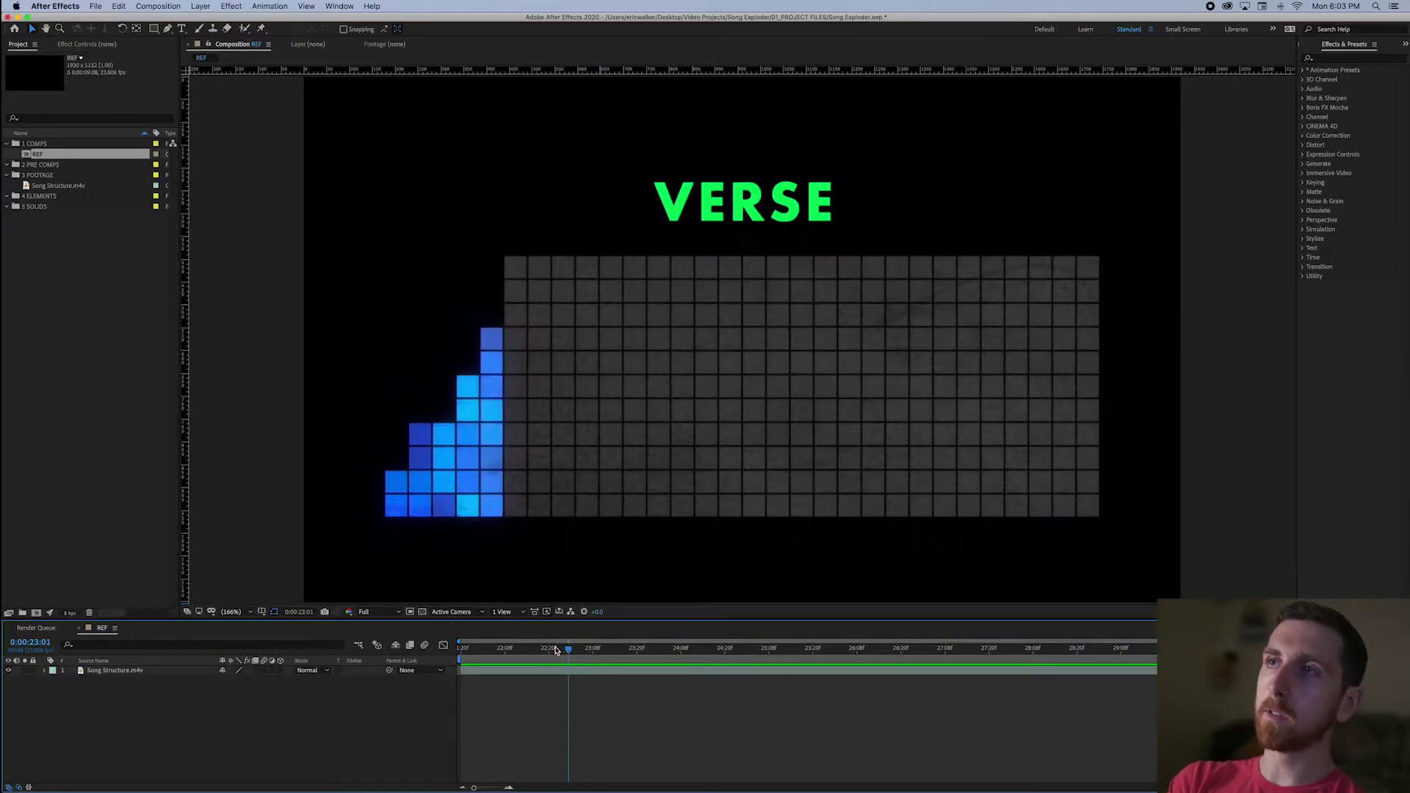
key(Page_Down)
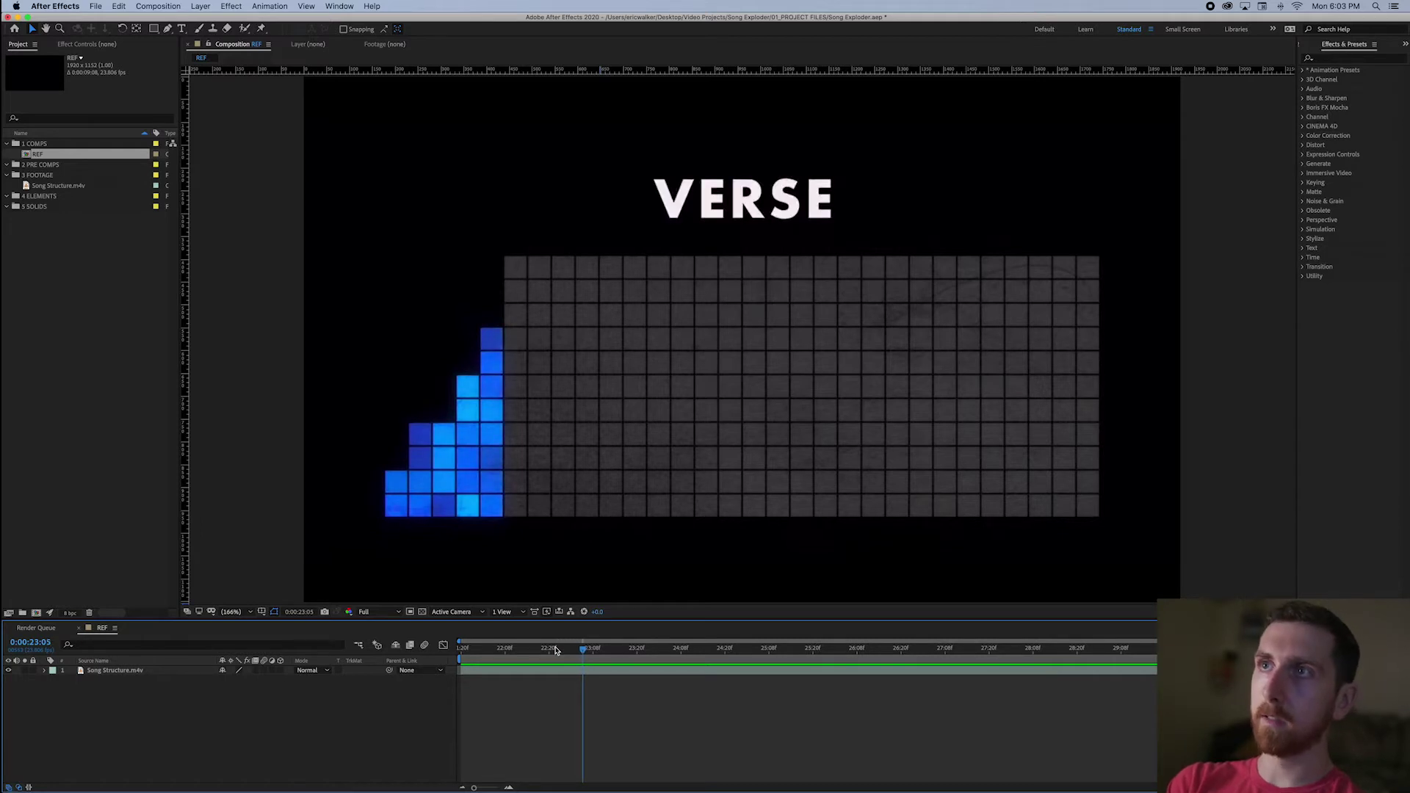
key(Page_Down)
key(Page_Down)
key(Page_Down)
key(Page_Down)
key(Page_Down)
key(Page_Down)
key(Page_Down)
key(Page_Down)
key(Page_Down)
key(Page_Down)
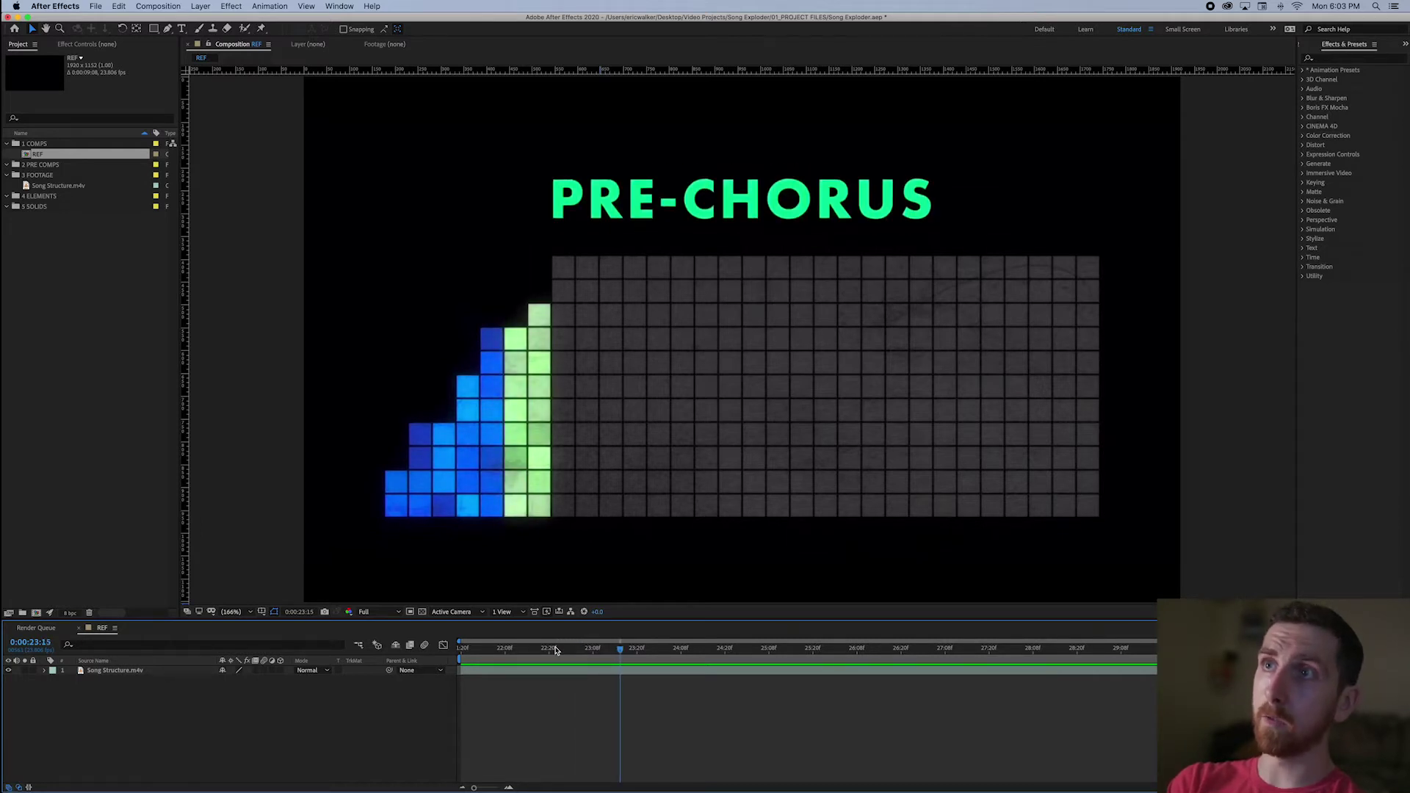
key(Page_Down)
key(Page_Up)
key(Page_Up)
key(Page_Up)
key(Page_Up)
key(Page_Up)
key(Page_Up)
key(Page_Up)
key(Page_Up)
key(Page_Up)
key(Page_Up)
key(Page_Up)
key(Page_Up)
key(Page_Up)
key(Page_Up)
key(Page_Up)
key(Page_Up)
key(Page_Up)
key(Page_Up)
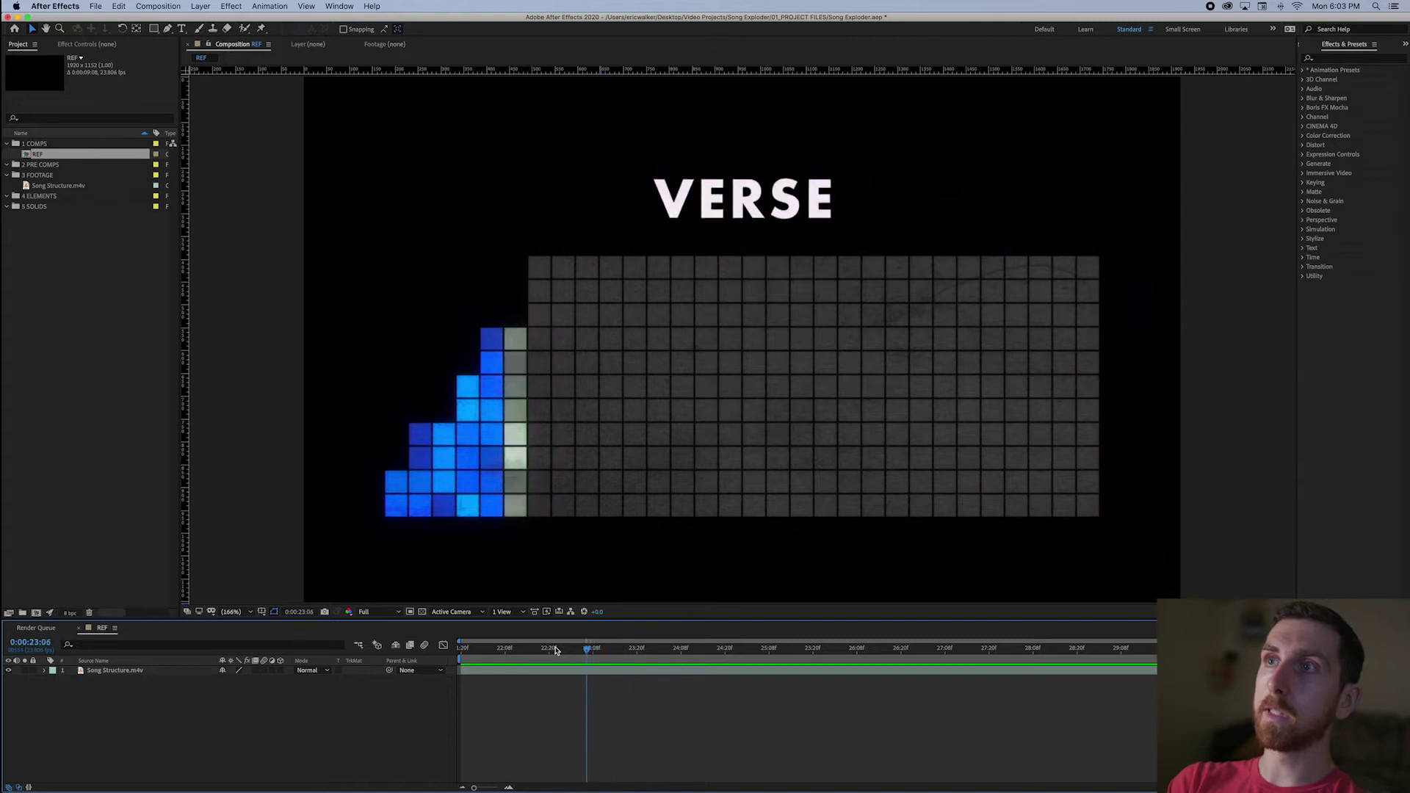
key(Page_Down)
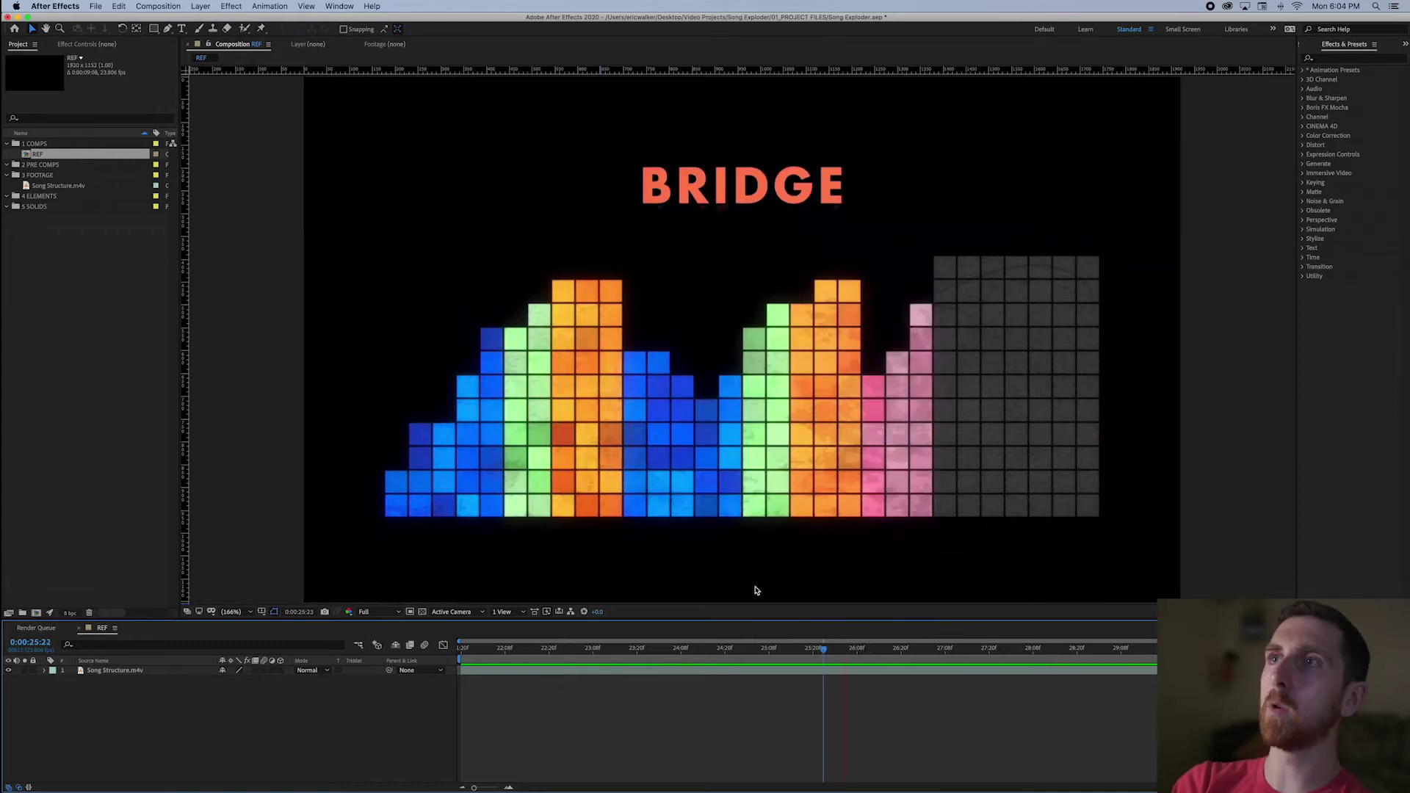
Step: Step back and forth through the reference frames around 0:00:26 to examine the BRIDGE to MIDDLE 8 title transition and block colours
key(Page_Up)
key(Page_Up)
key(Page_Up)
key(Page_Up)
key(Page_Up)
key(Page_Up)
key(Page_Up)
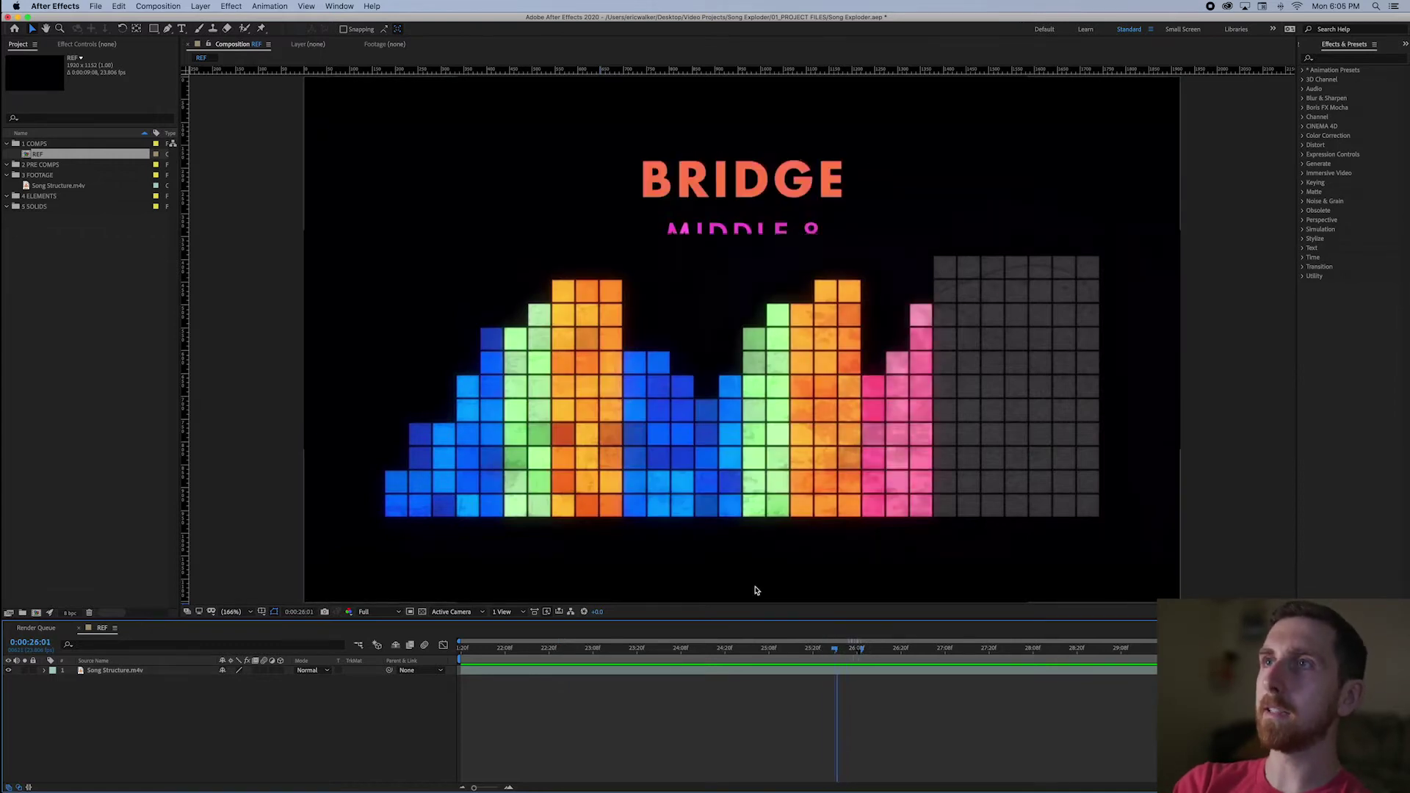
key(Page_Down)
key(Page_Down)
key(Page_Down)
key(Page_Down)
key(Page_Down)
key(Page_Down)
key(Page_Down)
key(Page_Down)
key(Page_Down)
key(Page_Down)
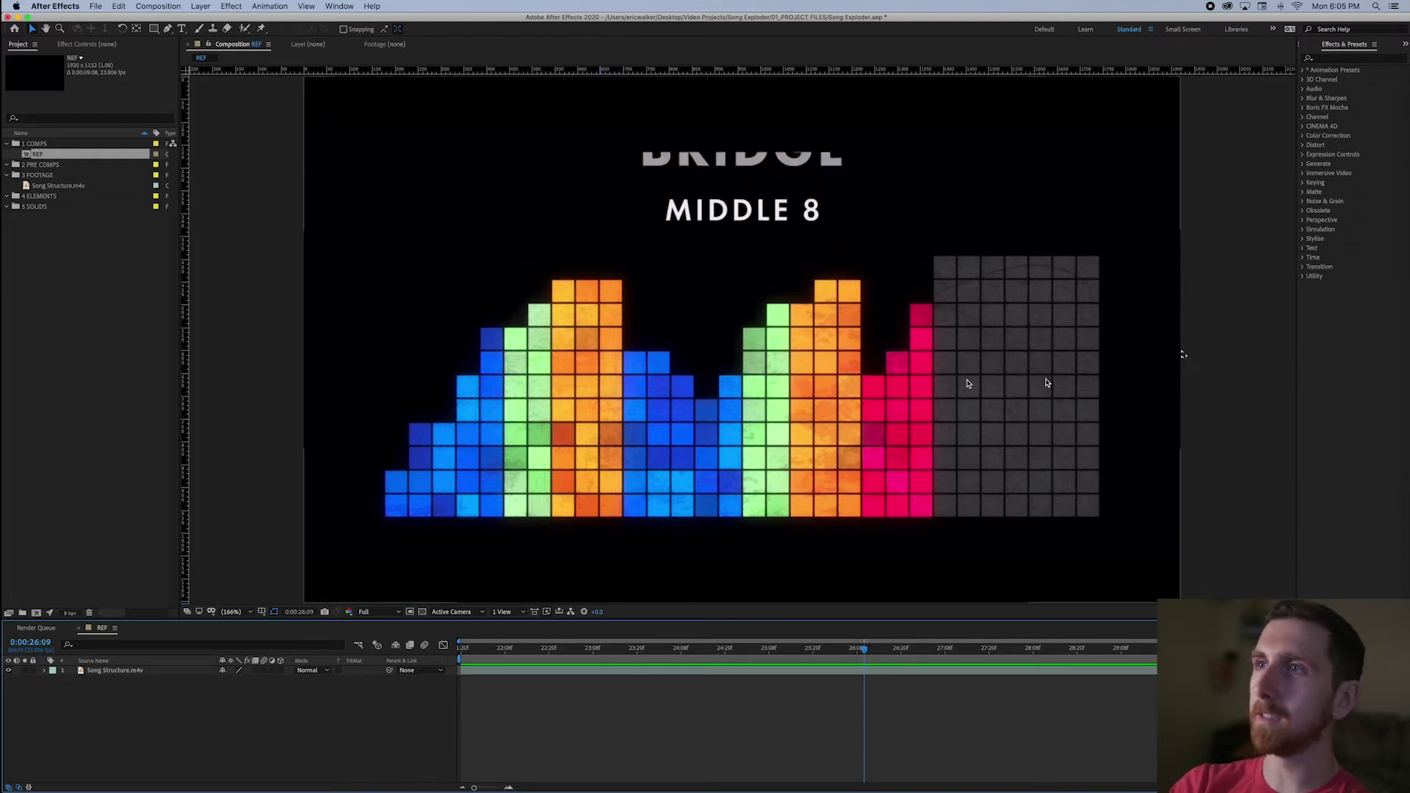
key(Page_Up)
key(Page_Up)
key(Page_Up)
key(Page_Up)
key(Page_Up)
key(Page_Up)
key(Page_Up)
key(Page_Up)
key(Page_Up)
key(Page_Up)
key(Page_Up)
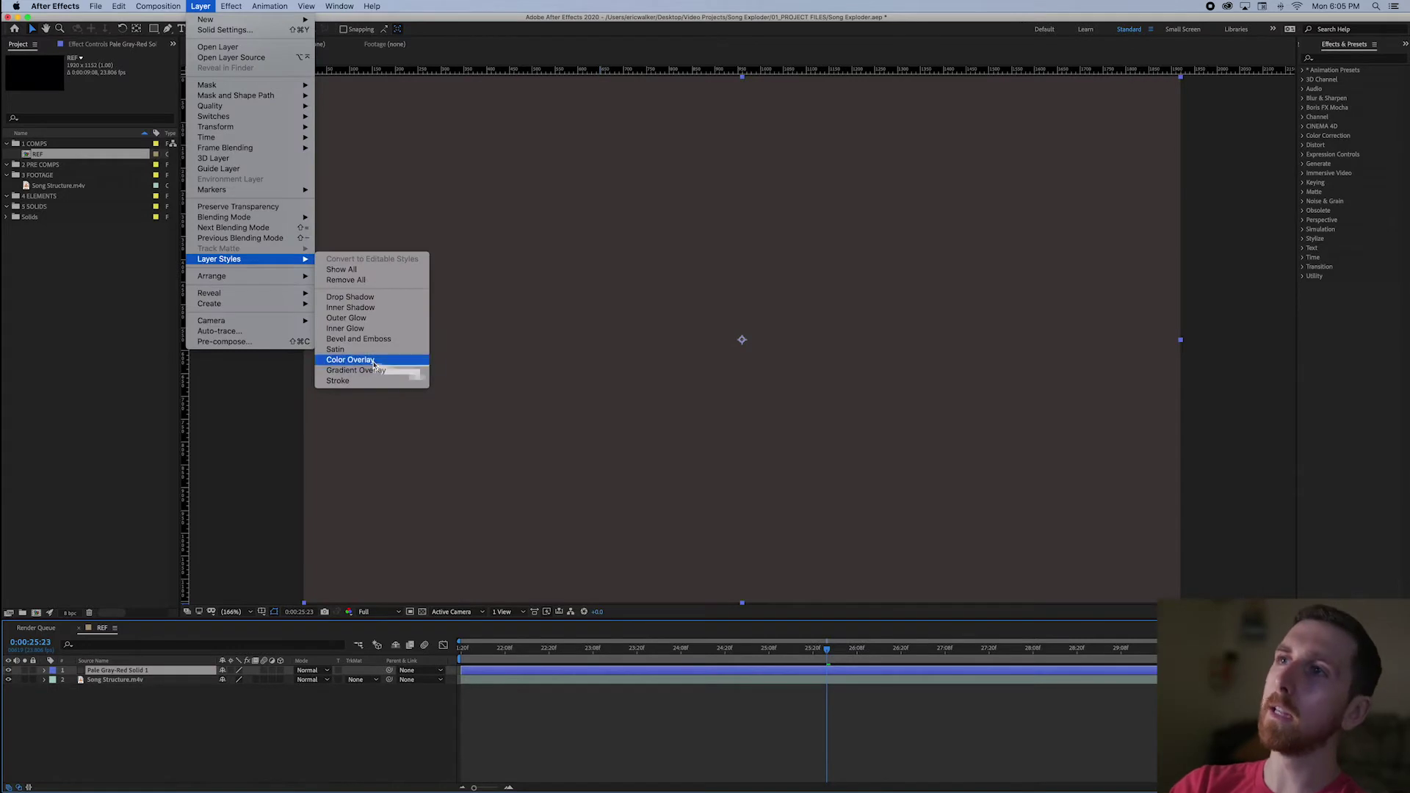
Step: Try a Color Overlay layer style on the solid above the reference footage and delete that solid
click(367, 362)
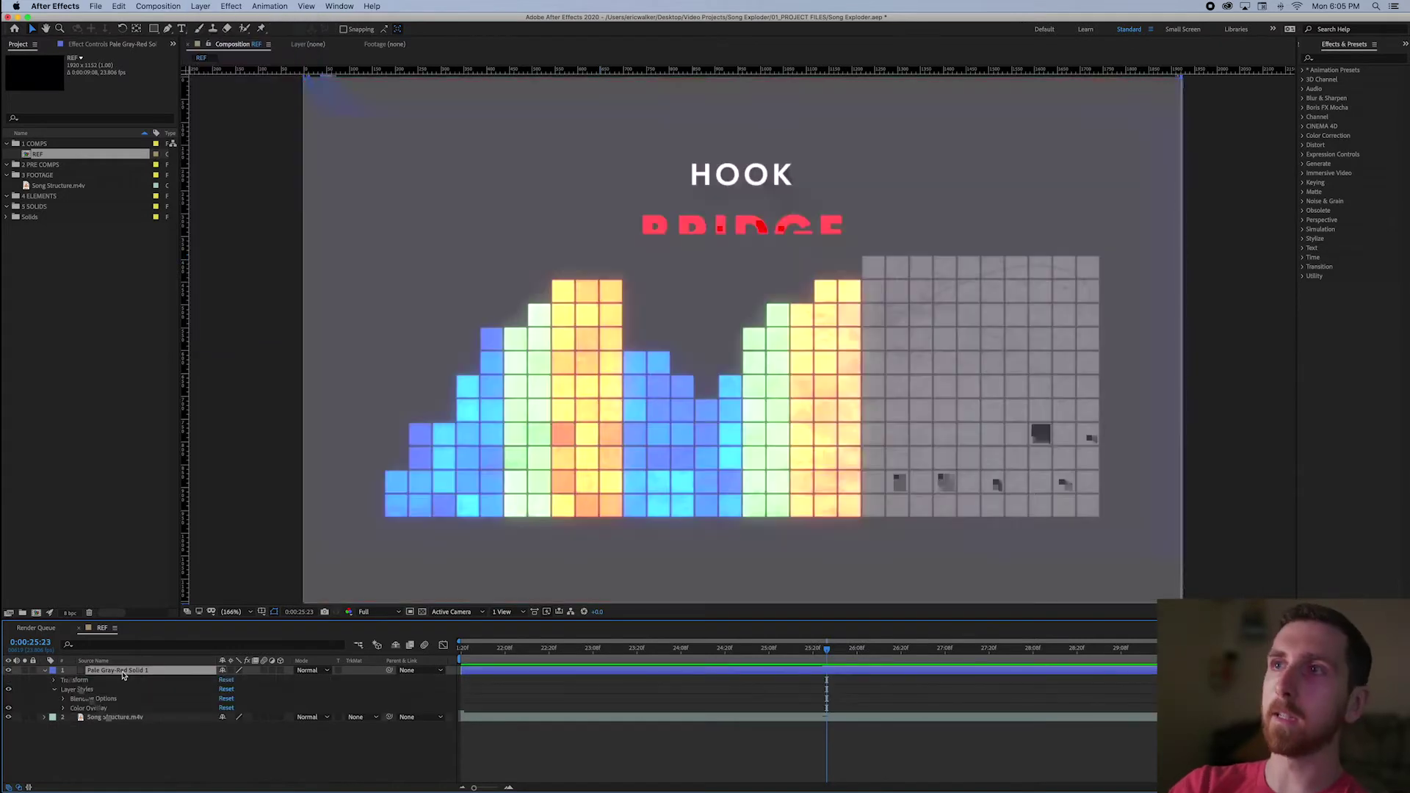
key(Delete)
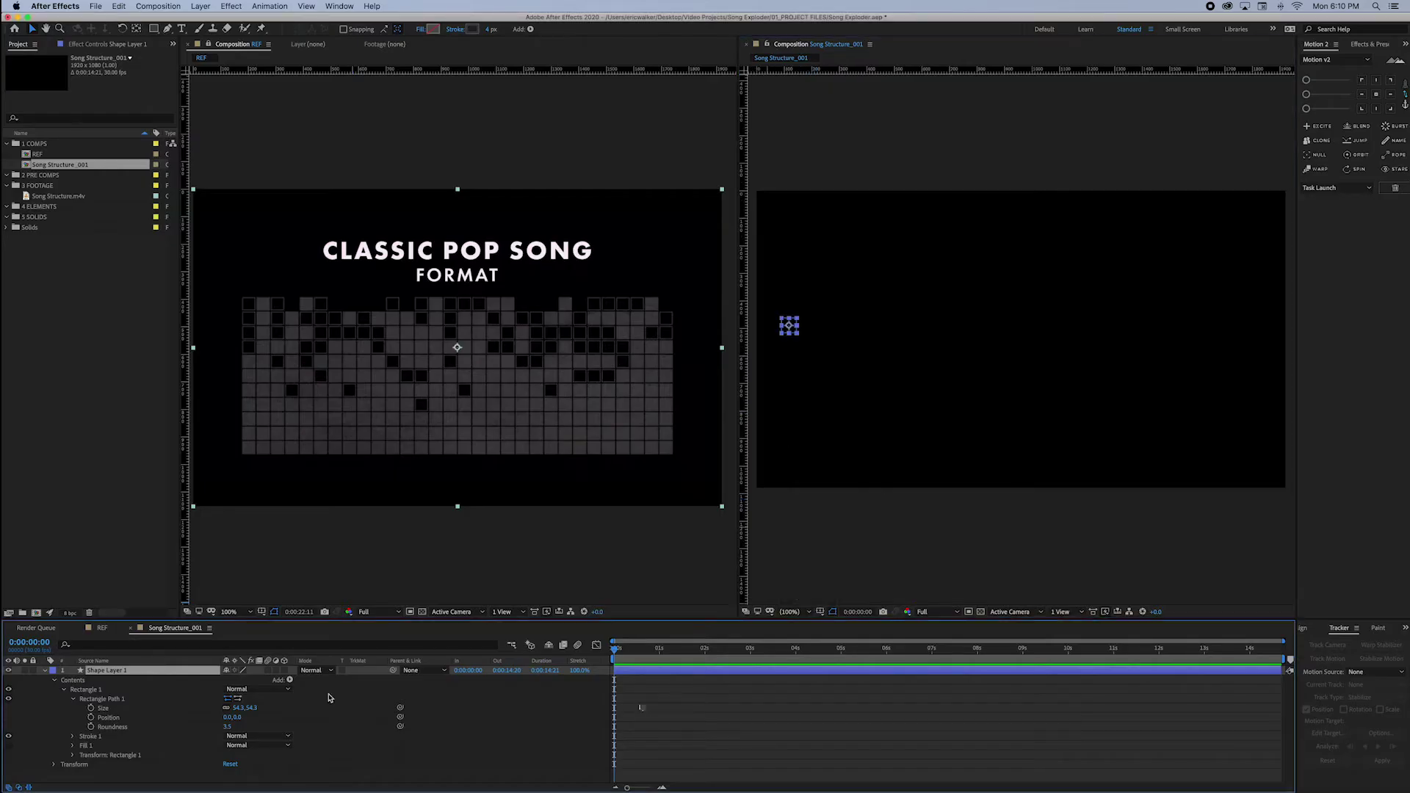
Step: Add a Repeater to the square's shape layer in Song Structure_001 and expand its settings
click(287, 679)
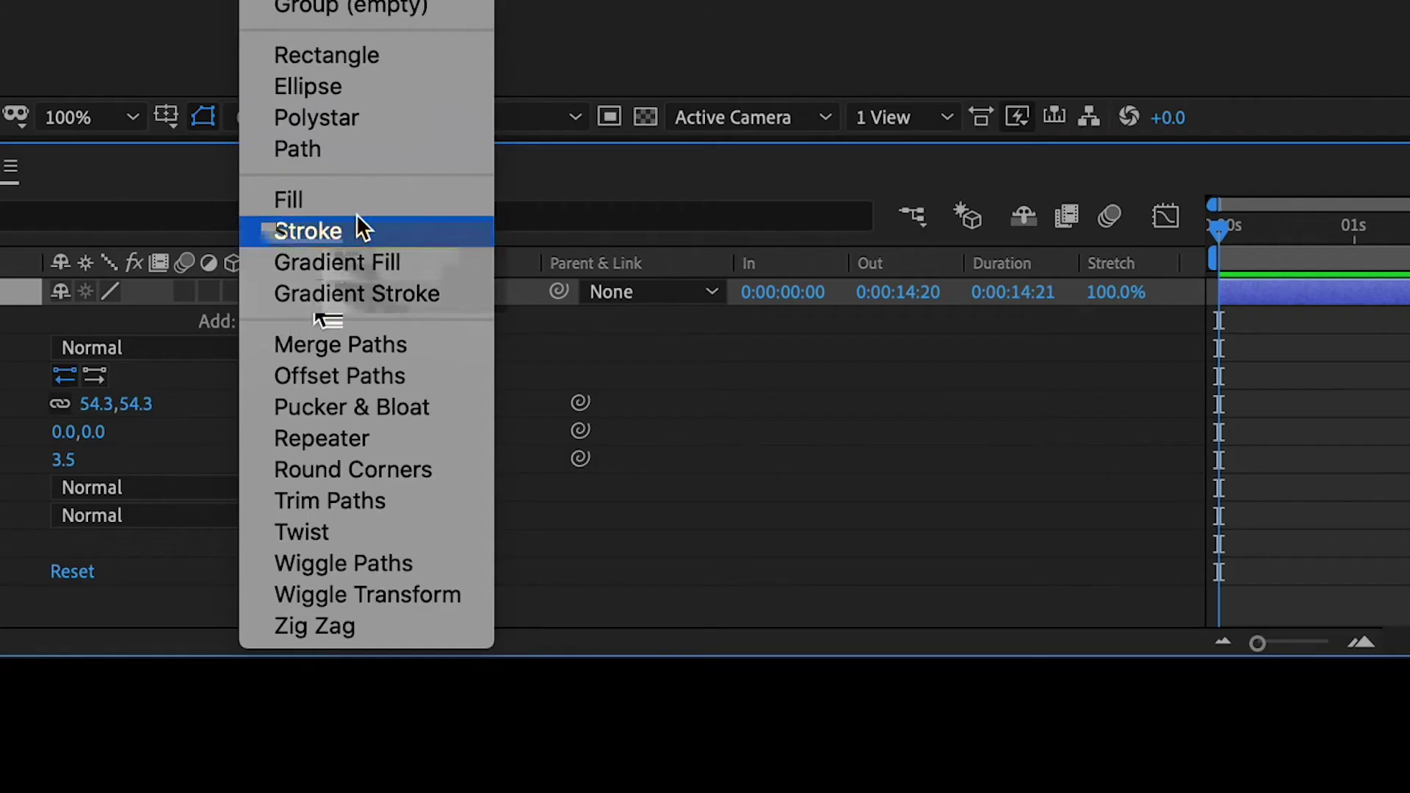
click(381, 444)
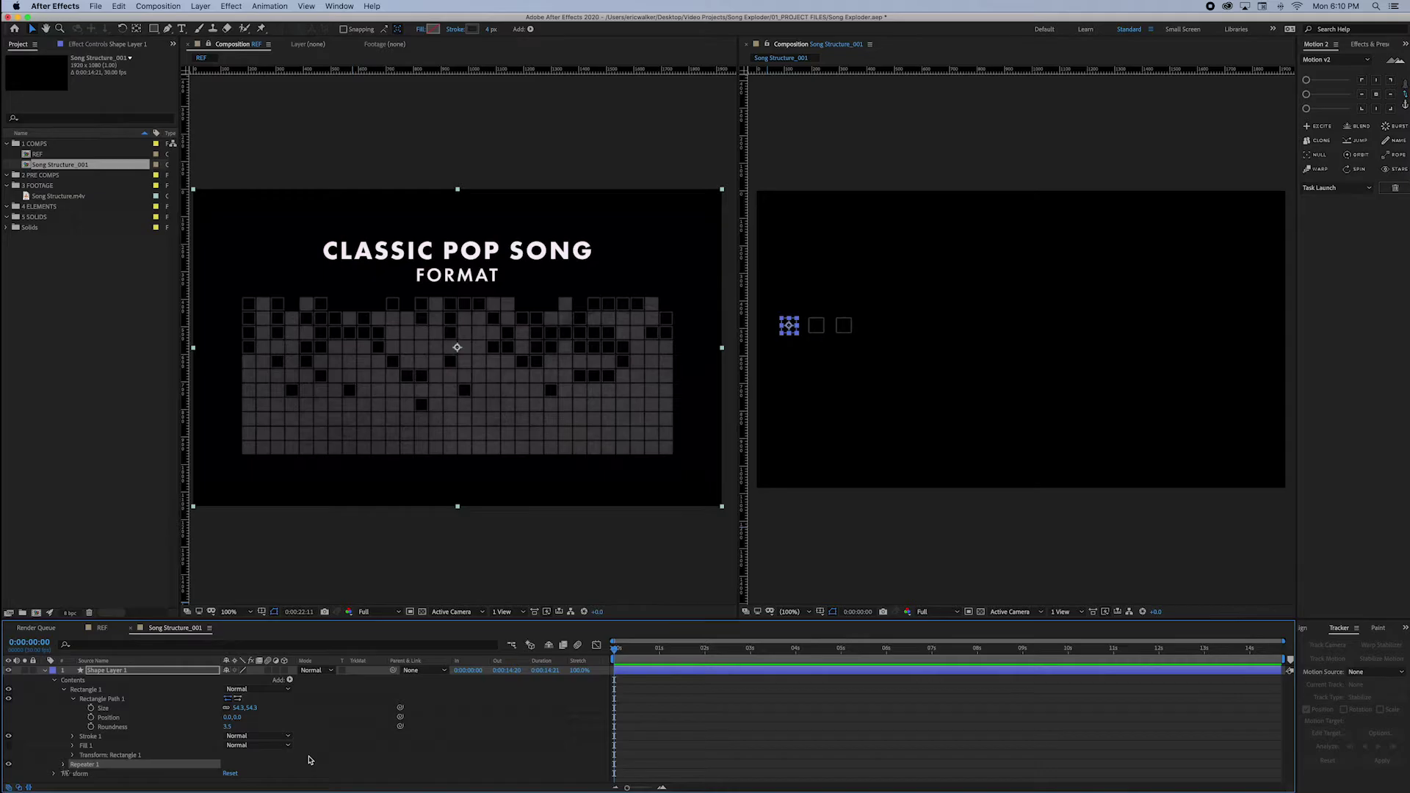
click(63, 765)
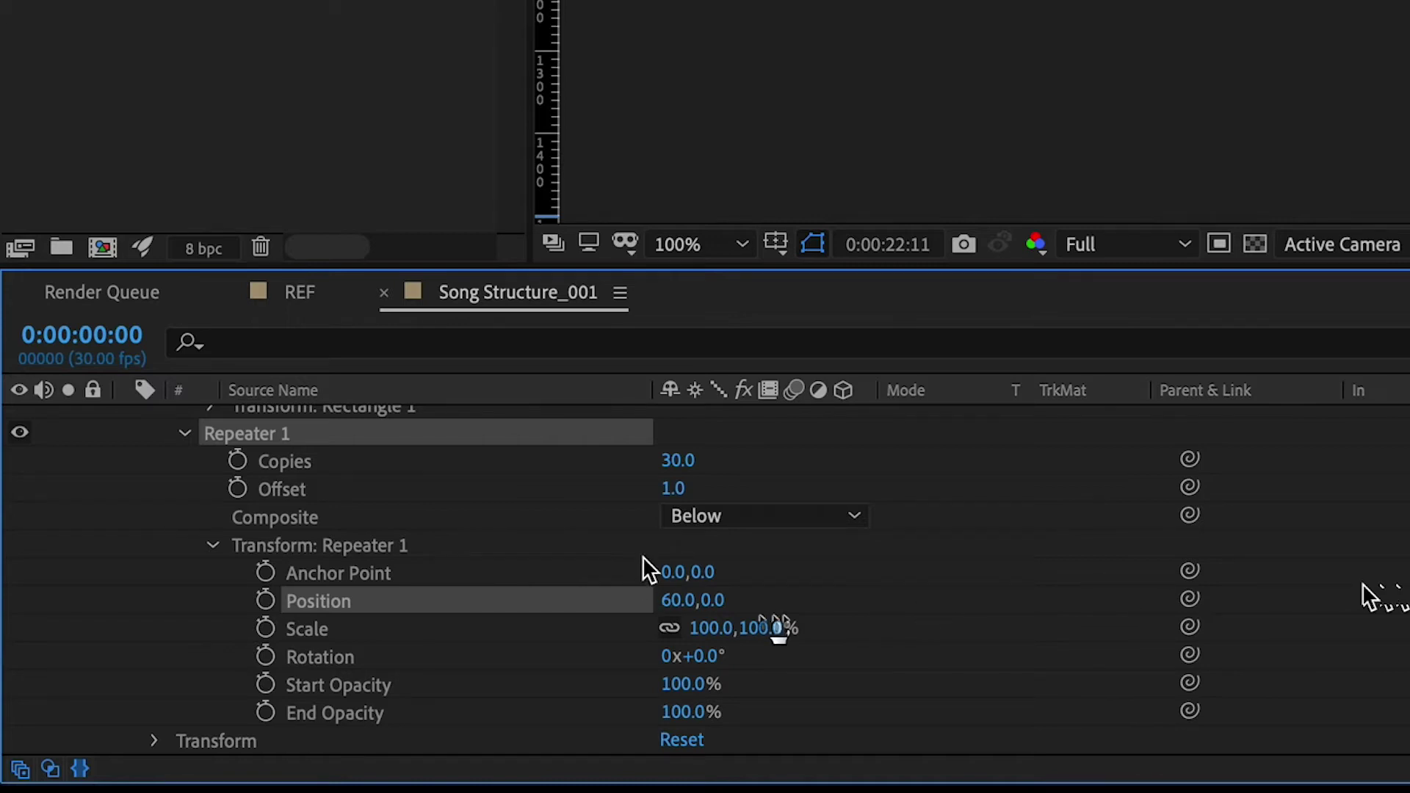
Step: Set the repeater's number of copies to 25
click(666, 460)
text(2)
key(Return)
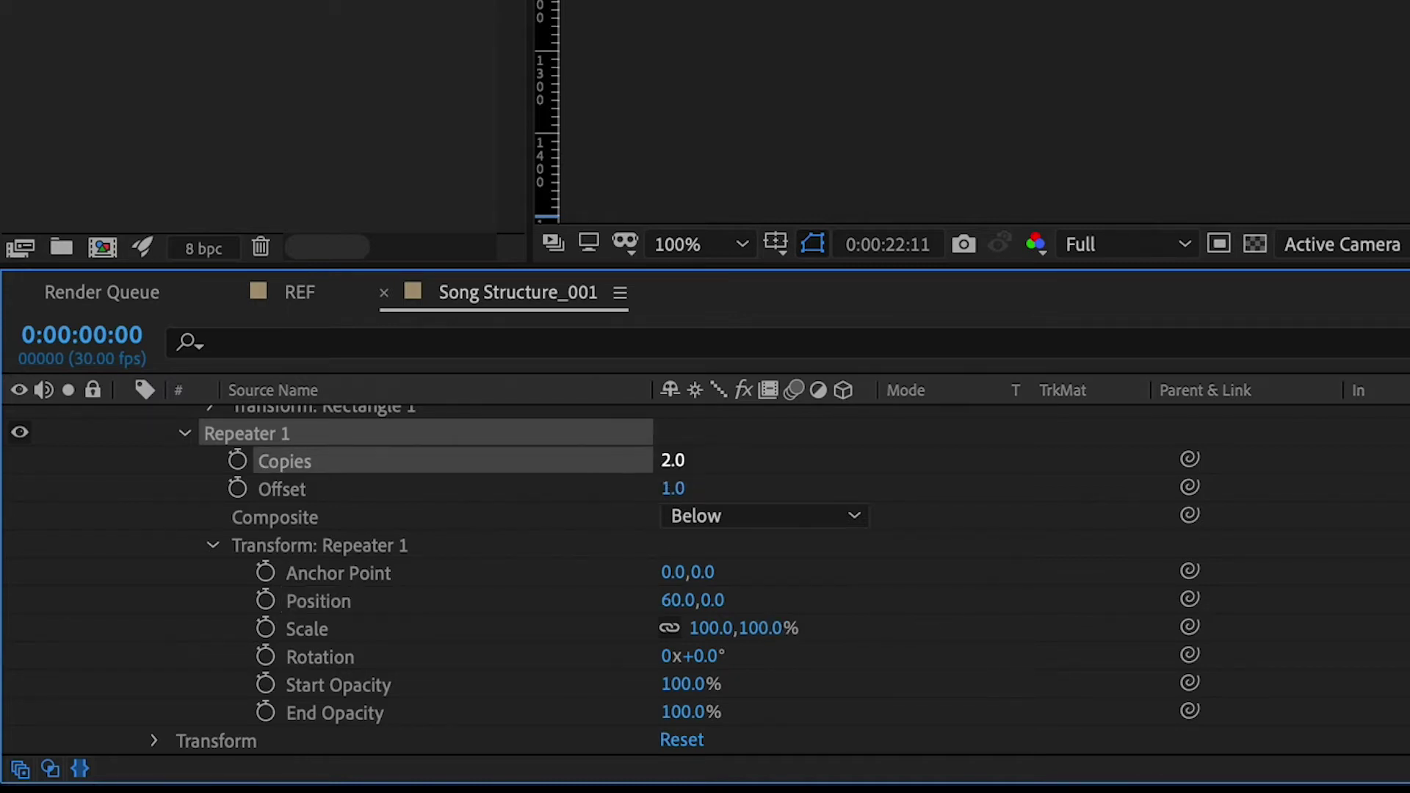
click(666, 460)
text(20)
key(Return)
click(668, 460)
text(25)
key(Return)
Step: Duplicate the row of squares repeatedly and stack the copies downward to build the wall grid
drag(764, 352, 764, 368)
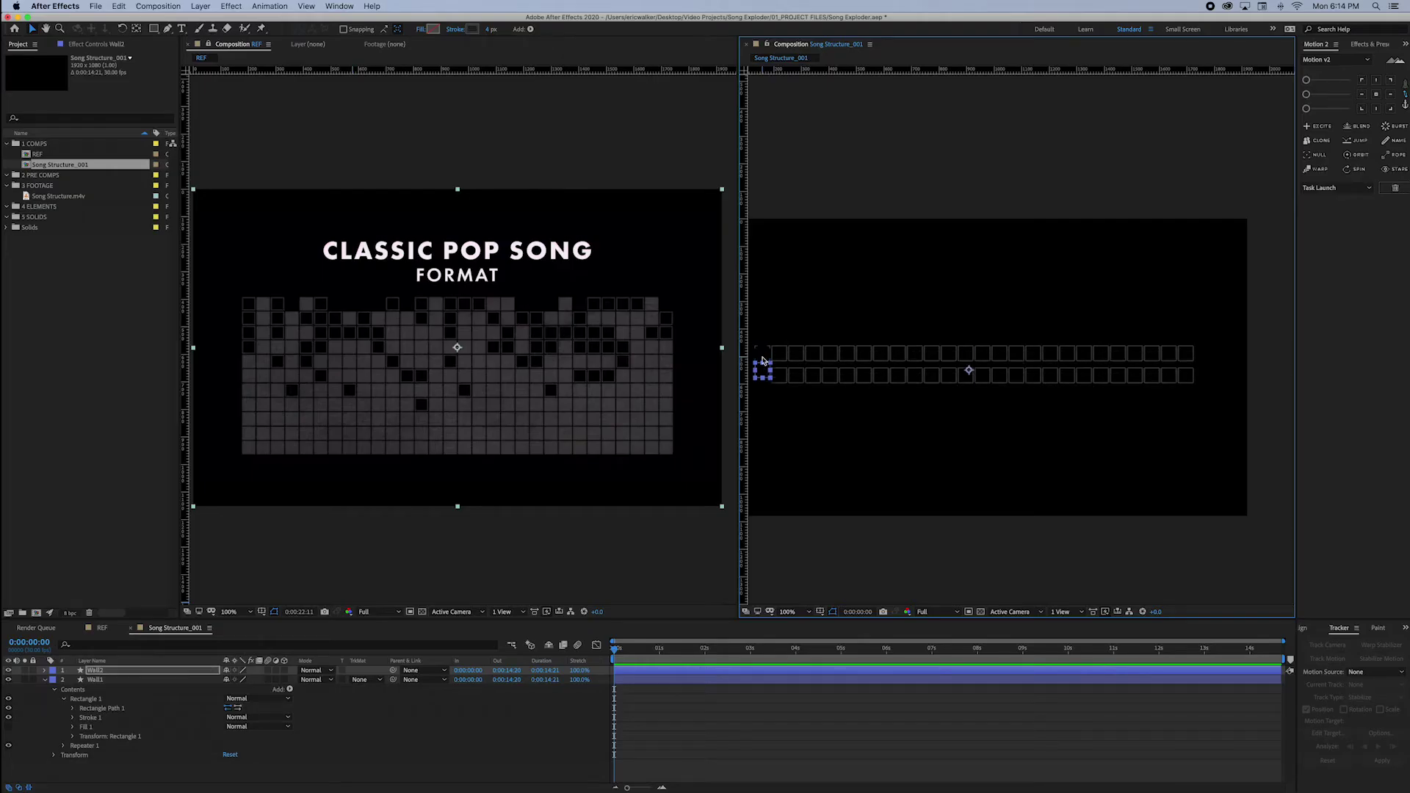
drag(783, 452, 782, 459)
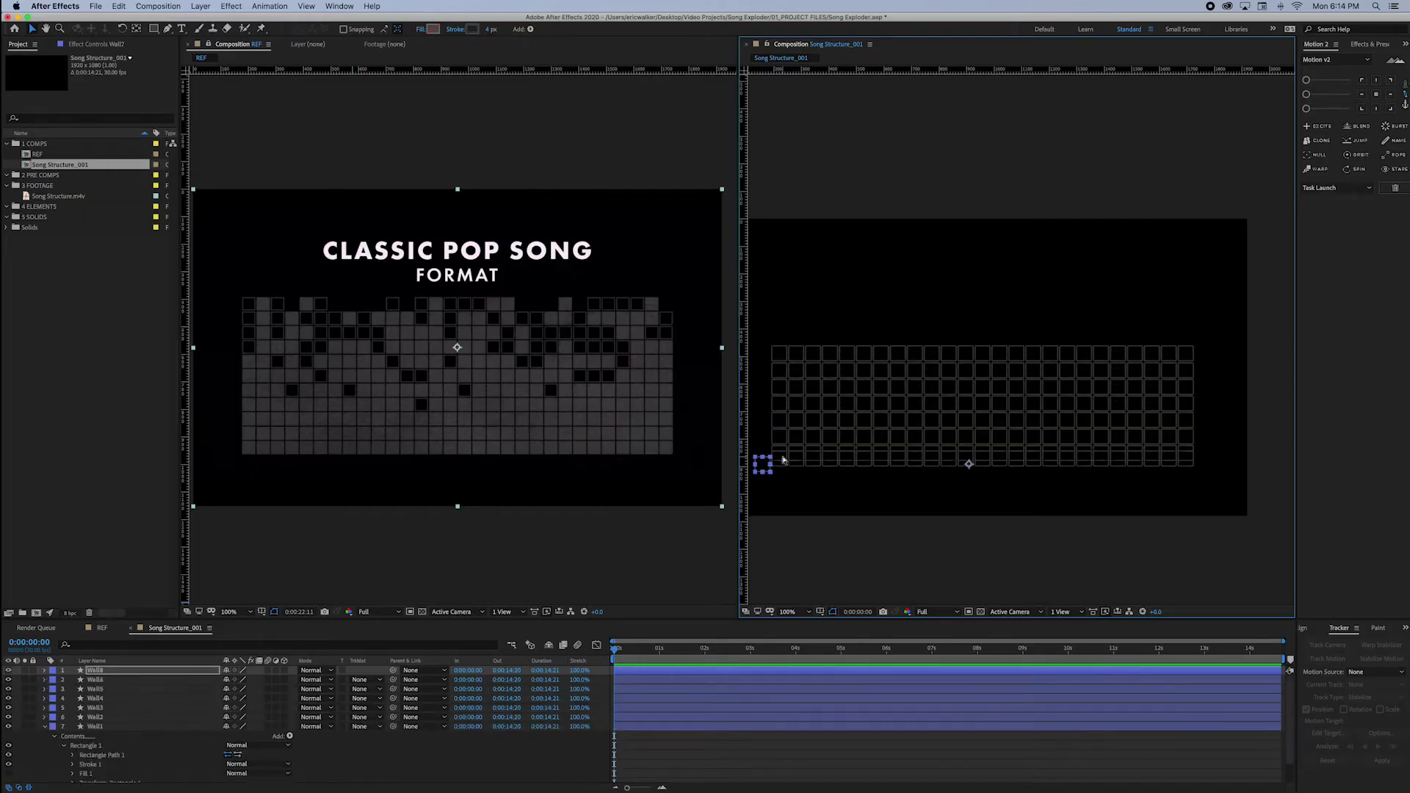
key(ctrl+d)
key(ctrl+d)
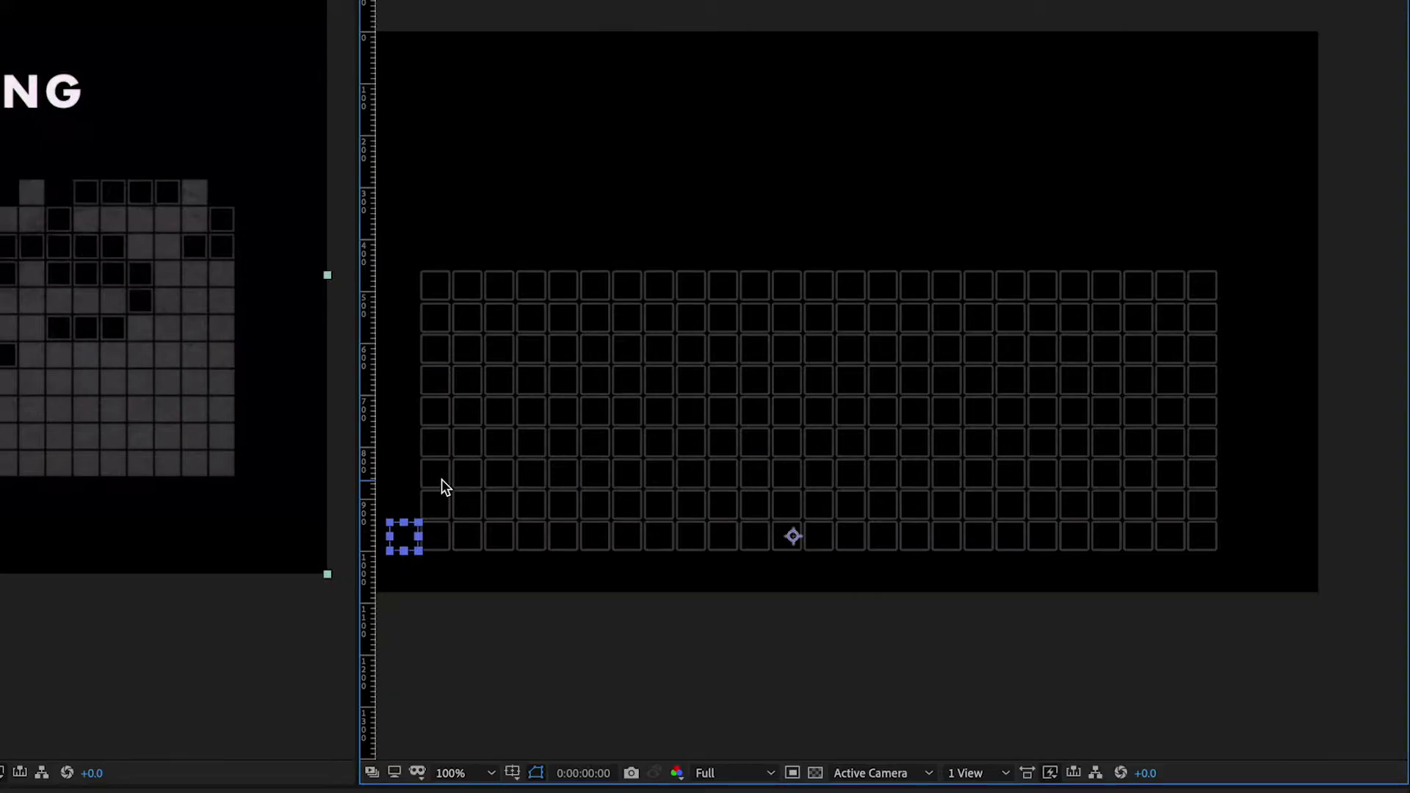
key(ctrl+d)
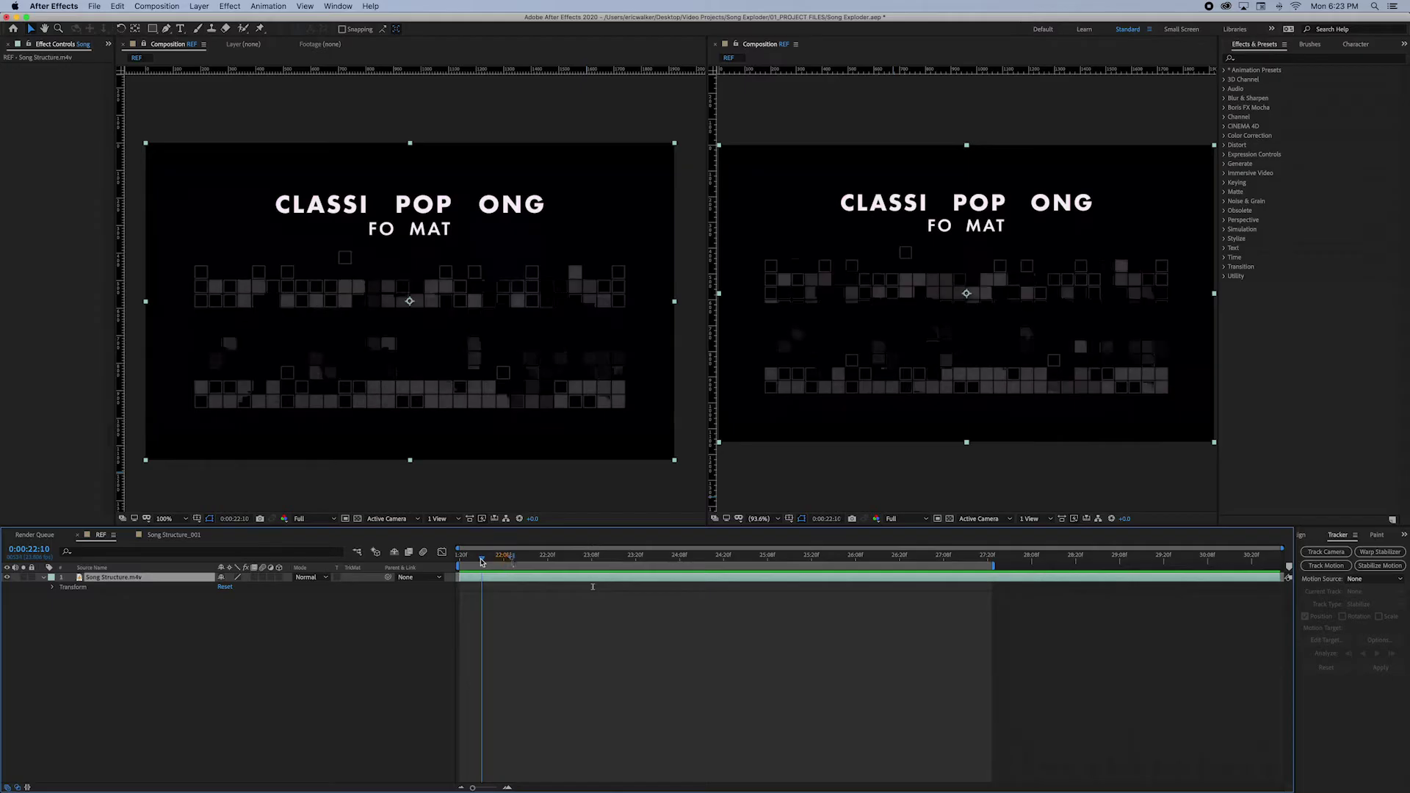
Step: Add a second title line reading "format" beneath the CLASSIC POP SONG text, following the reference layout
drag(481, 562, 560, 566)
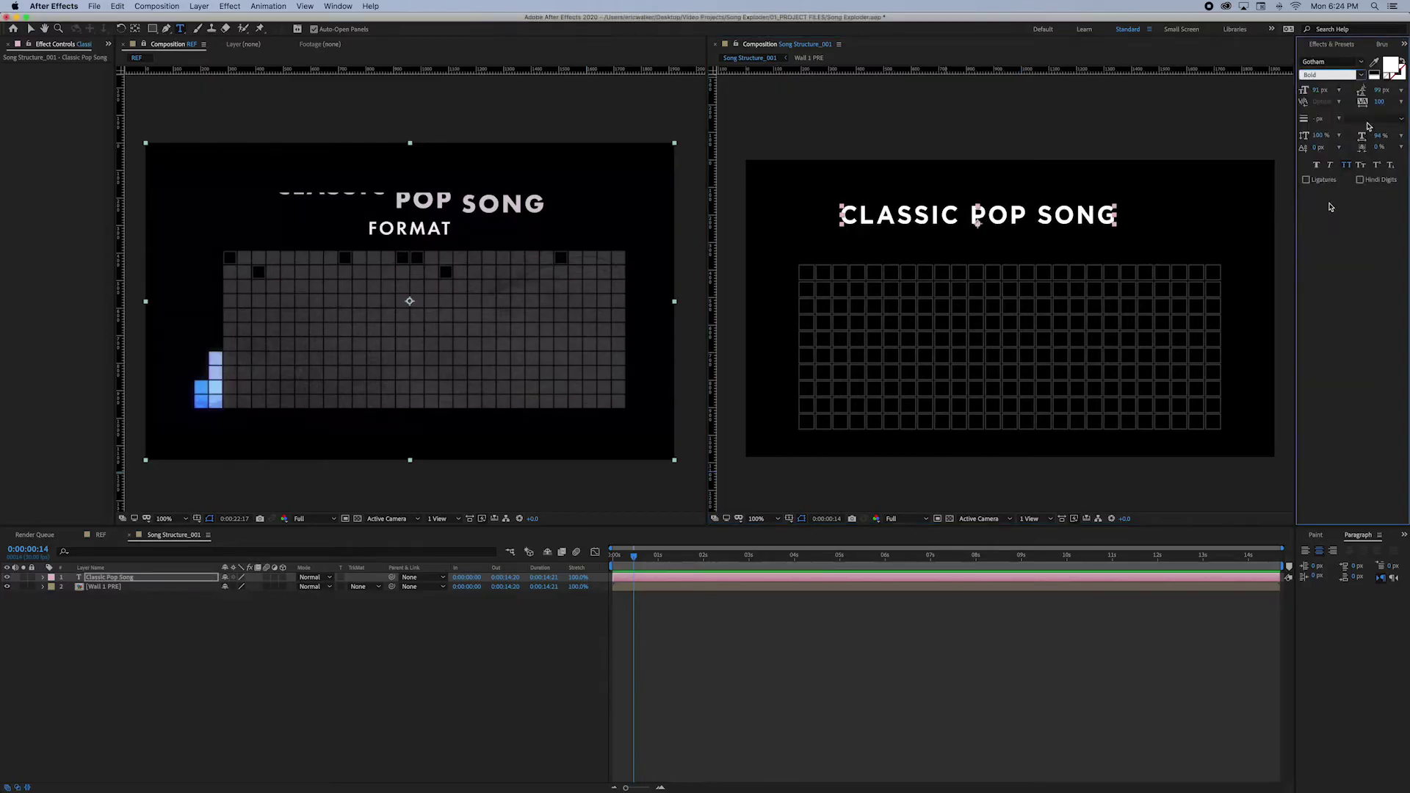
click(964, 648)
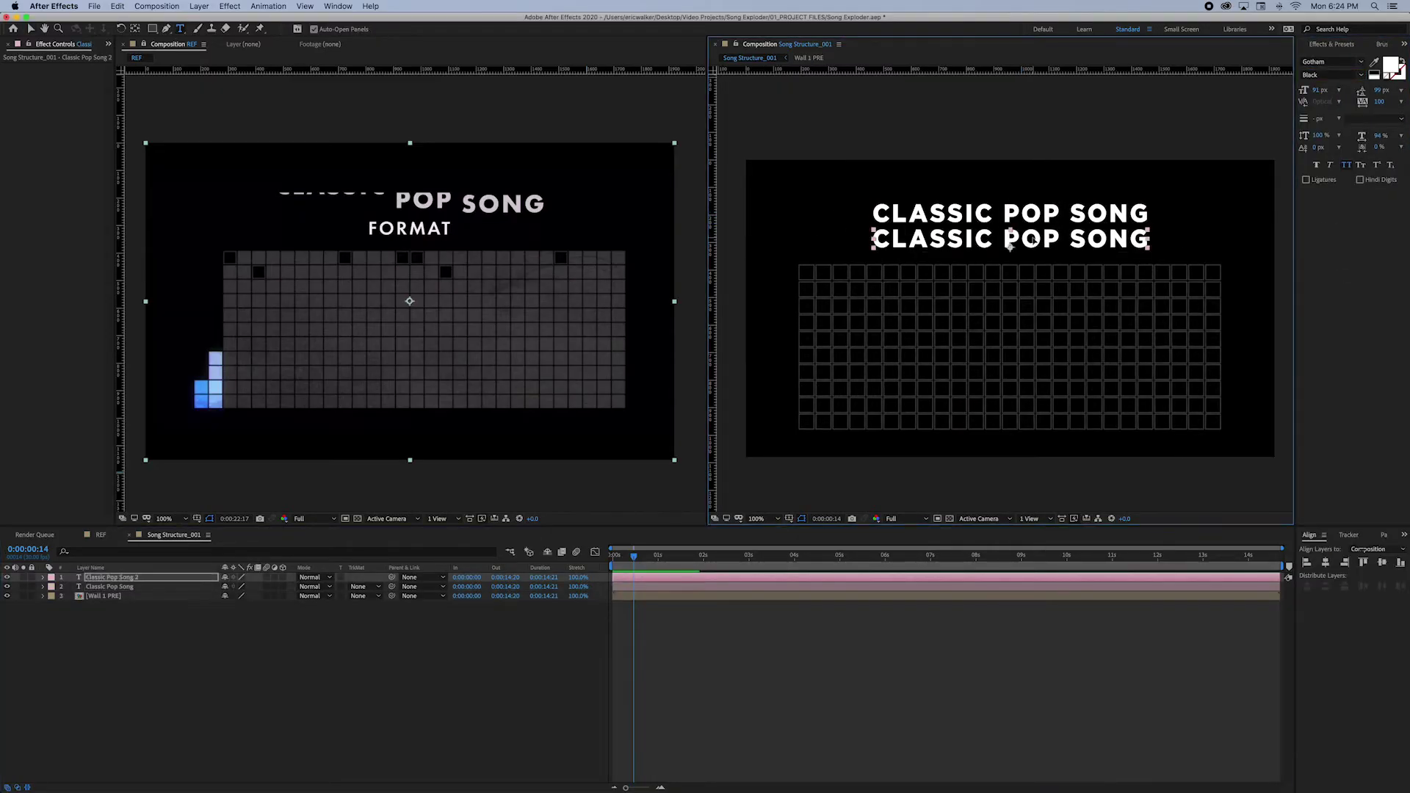
text(format)
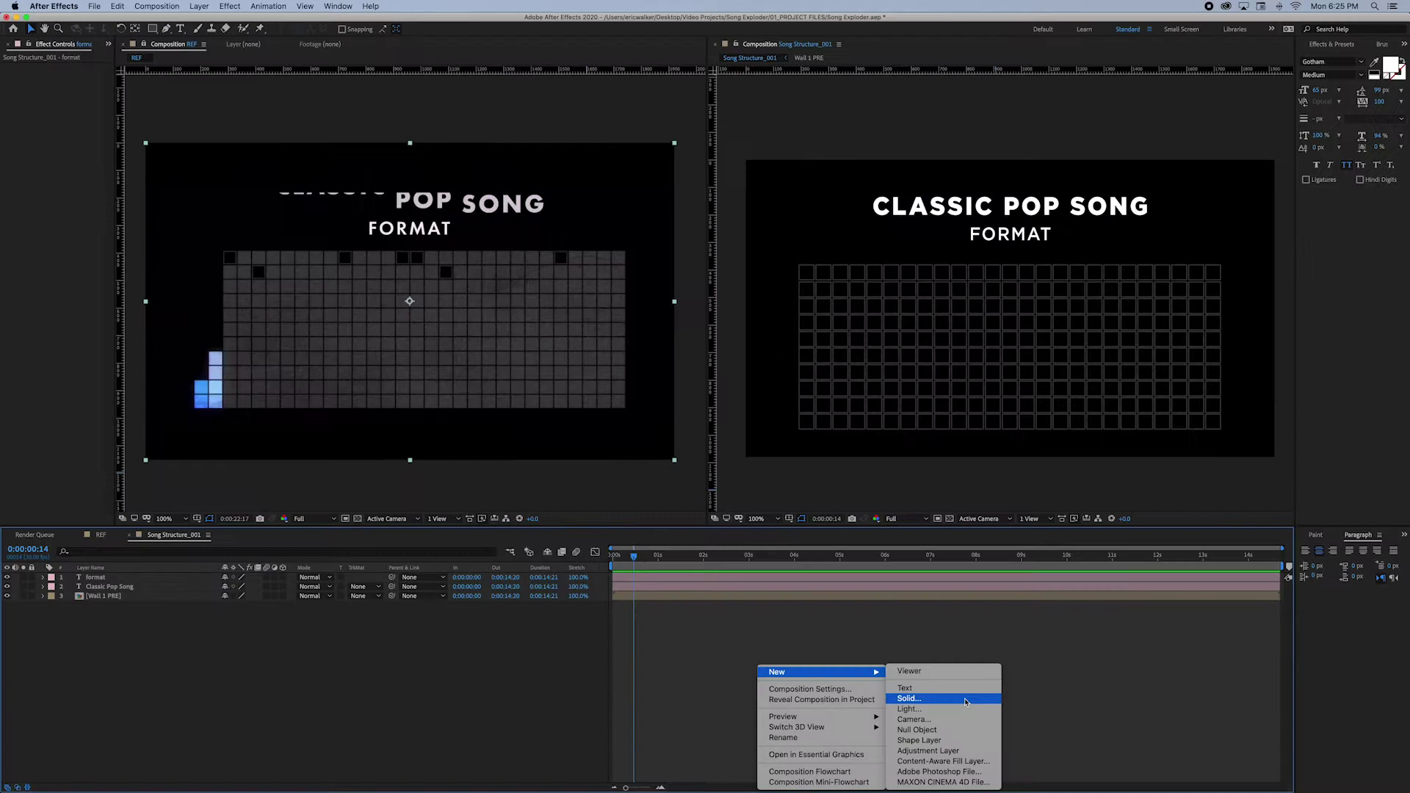
Step: Create a full-width red solid strip over the title area and use it as the format text layer's Alpha Matte
click(963, 701)
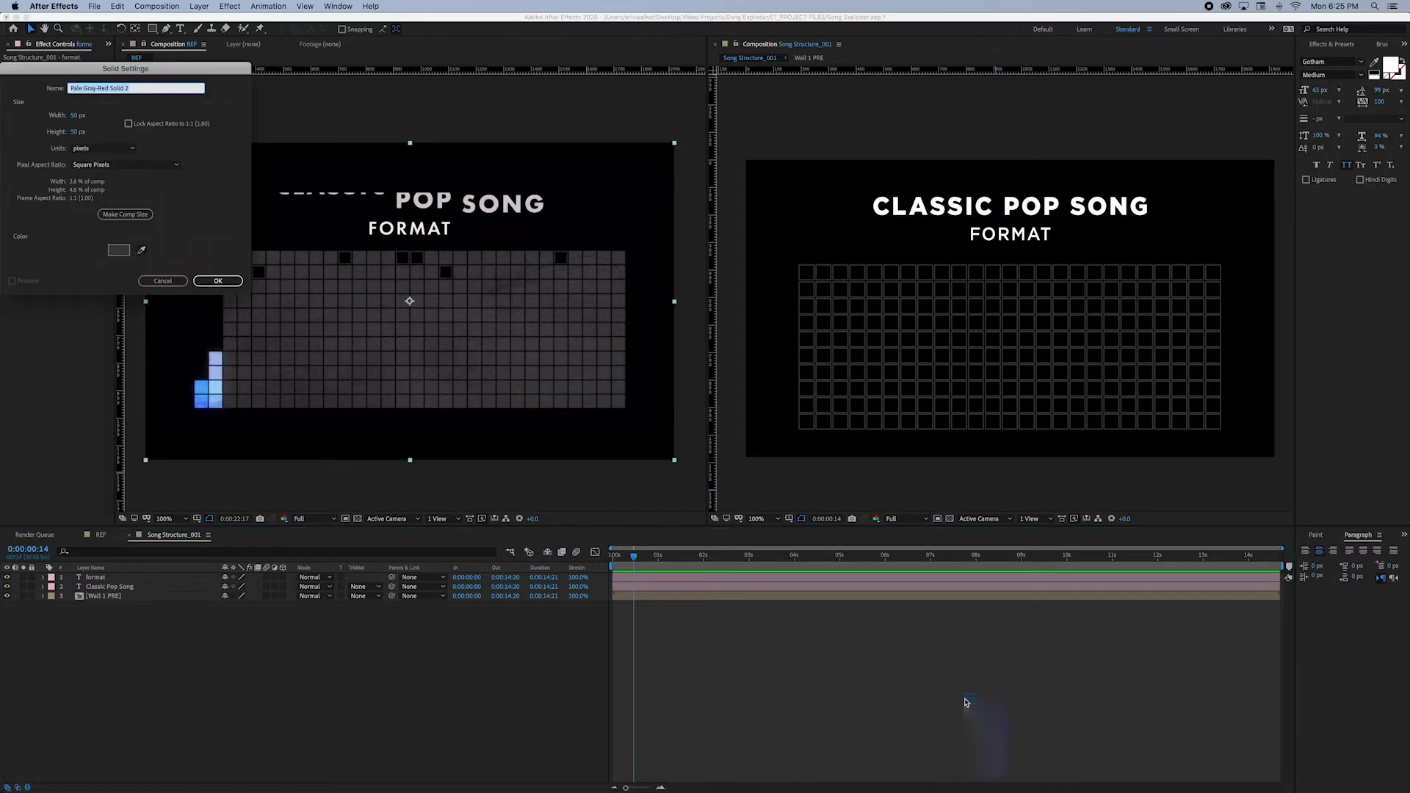
drag(1274, 456, 1275, 323)
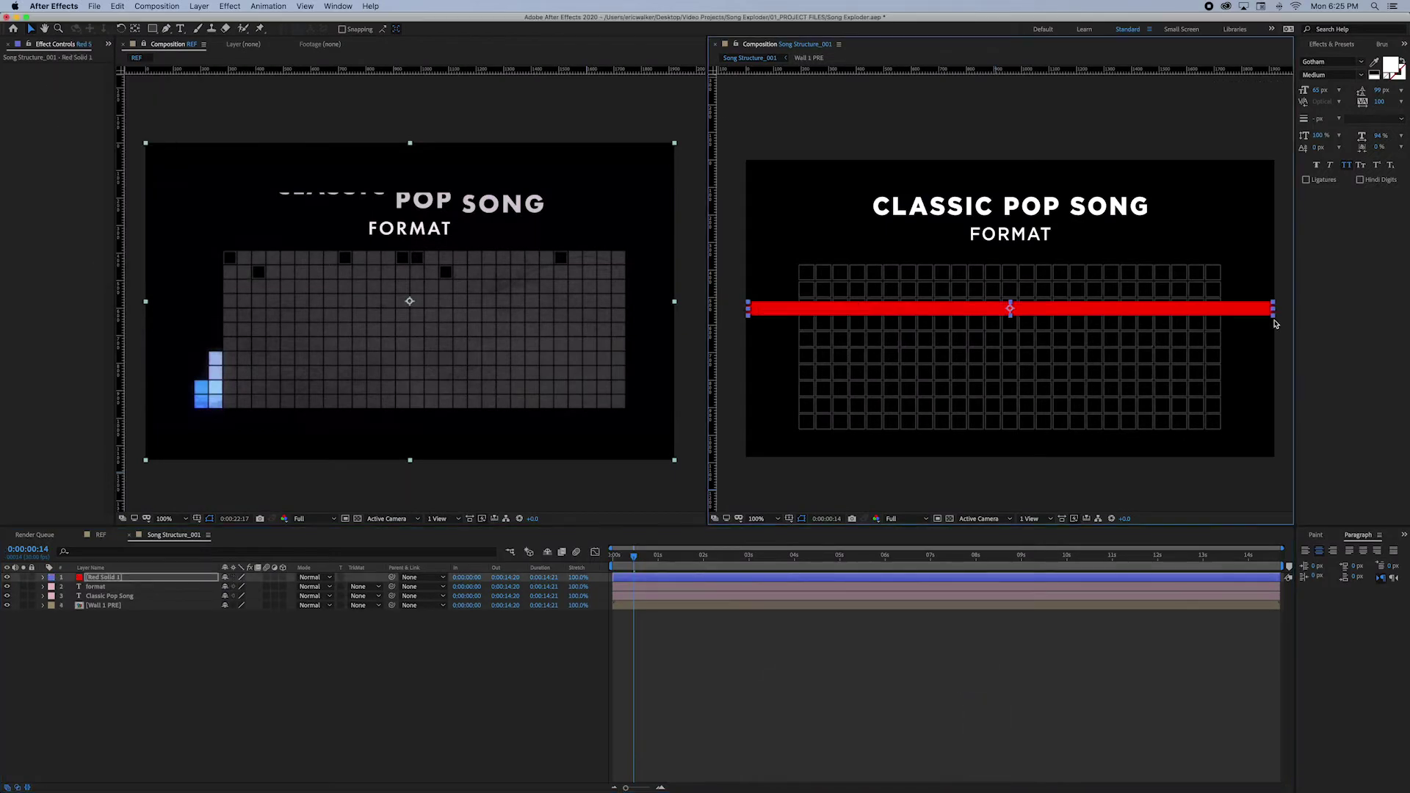
drag(1030, 308, 1030, 222)
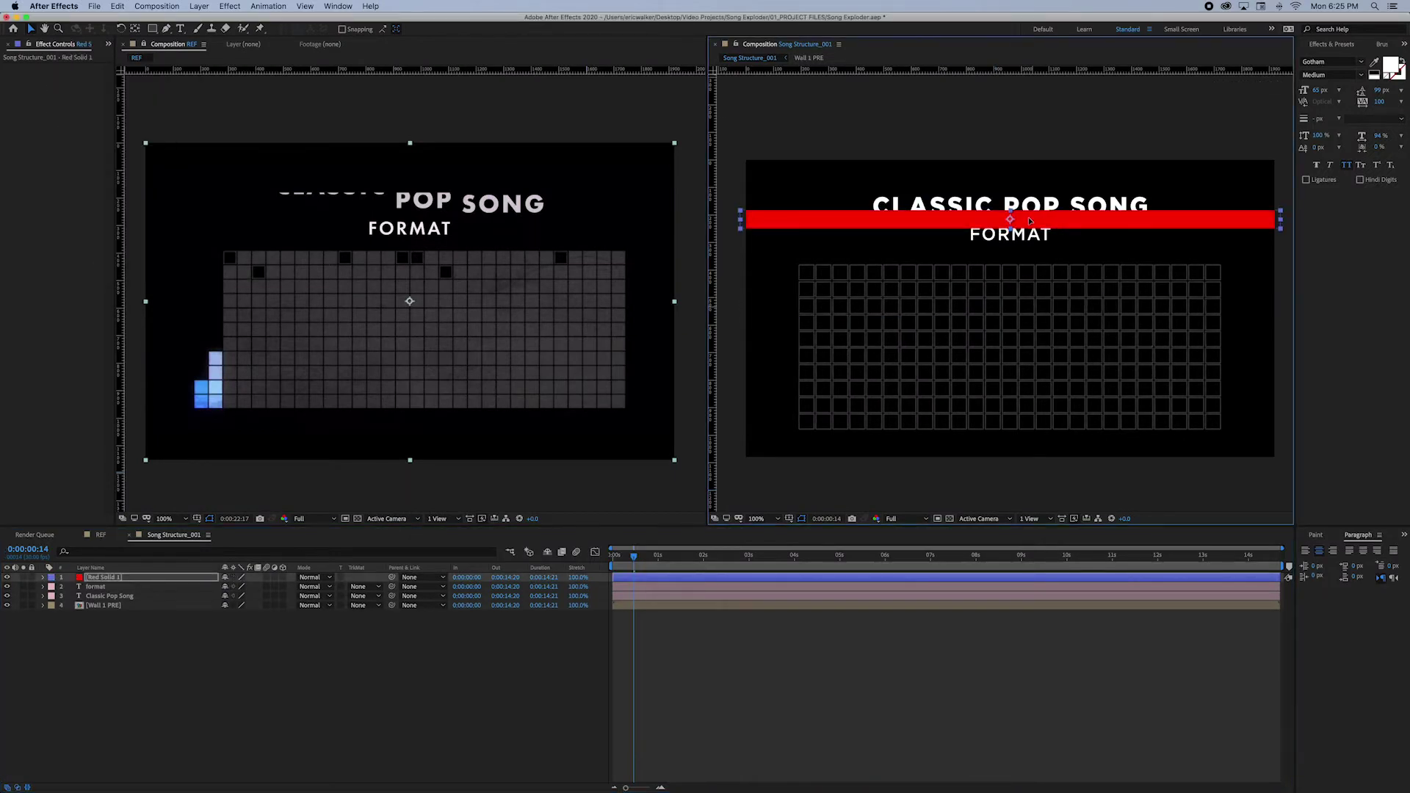
click(358, 586)
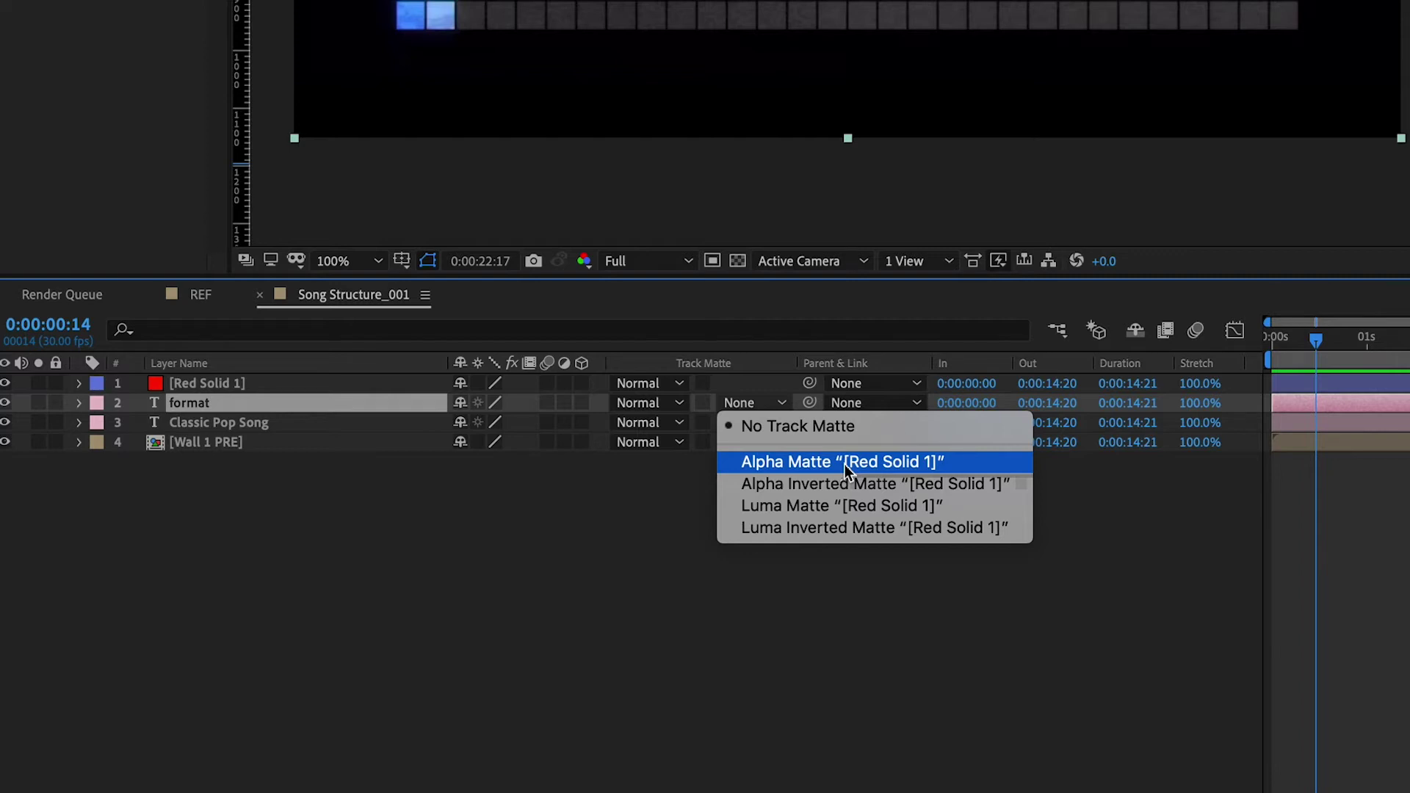
click(844, 463)
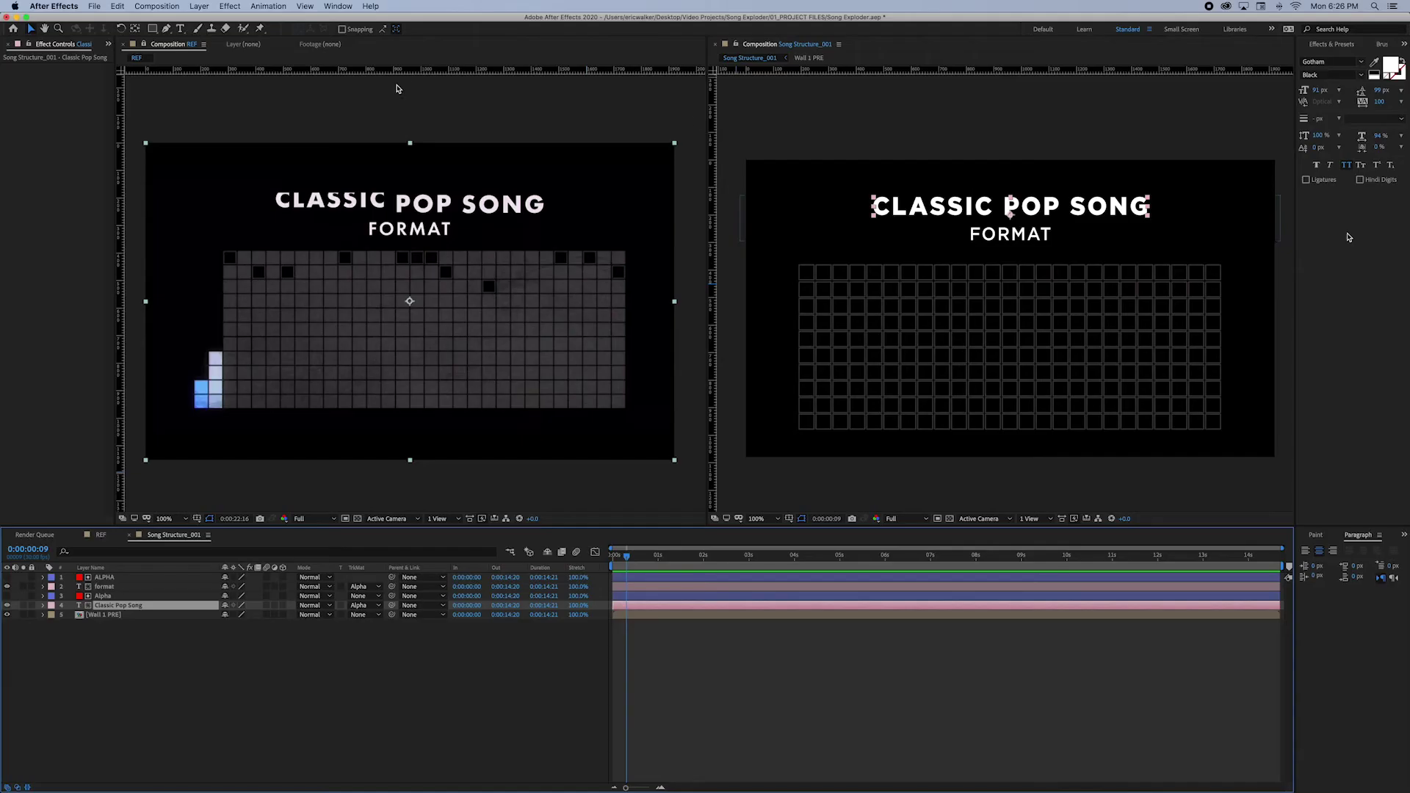
Step: Run the TextExploder script on the Classic Pop Song layer to split it into words, ordered top to bottom
click(93, 6)
mouse_move(131, 292)
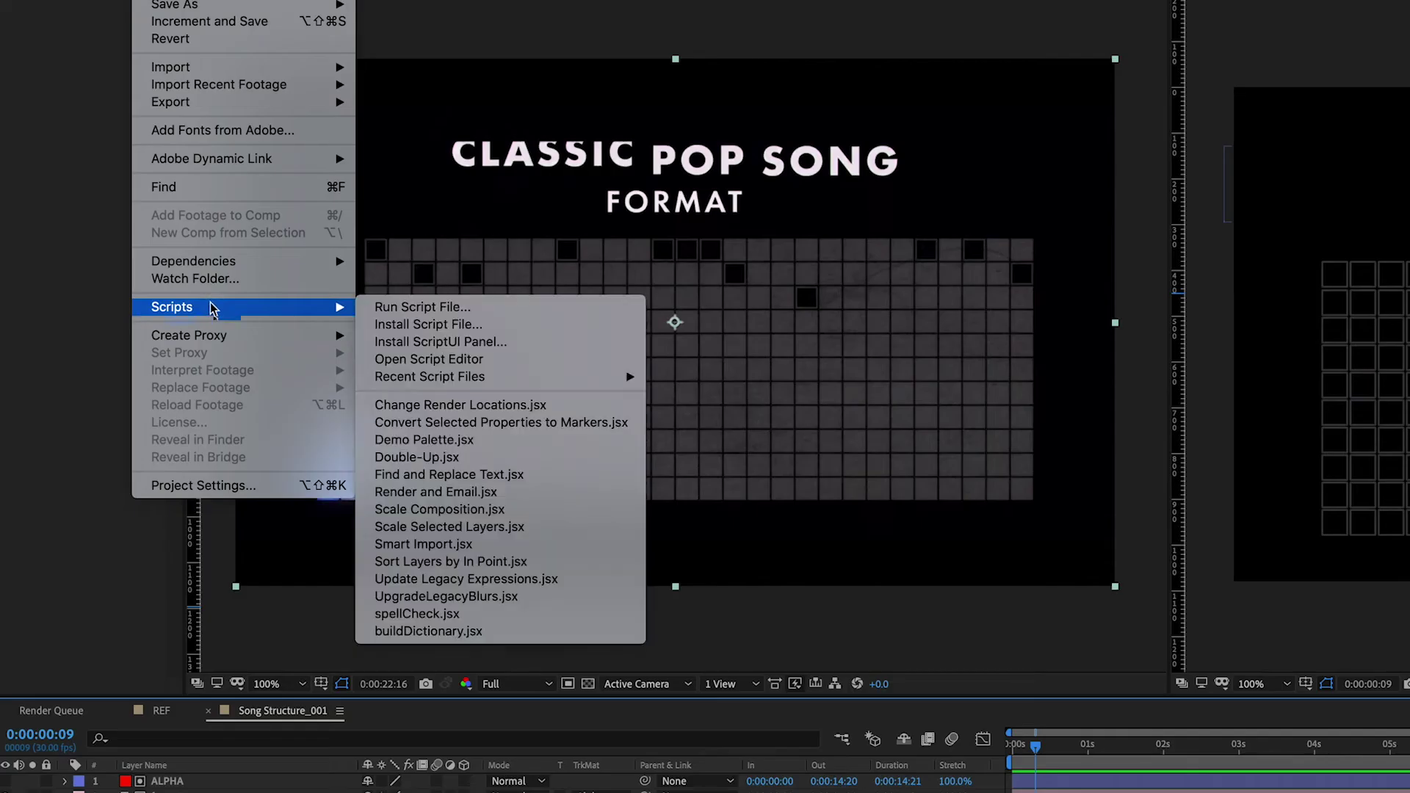
mouse_move(529, 376)
click(734, 353)
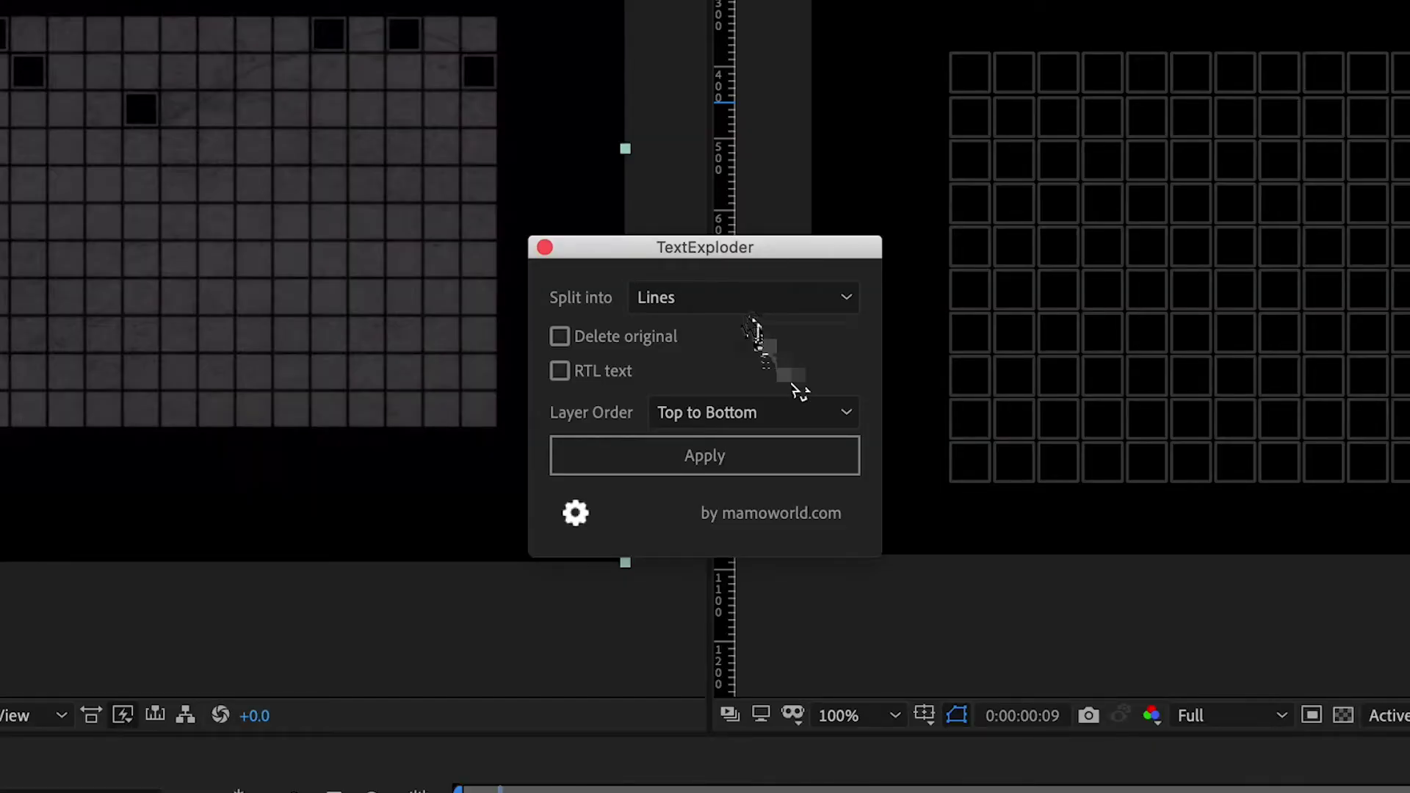
click(756, 300)
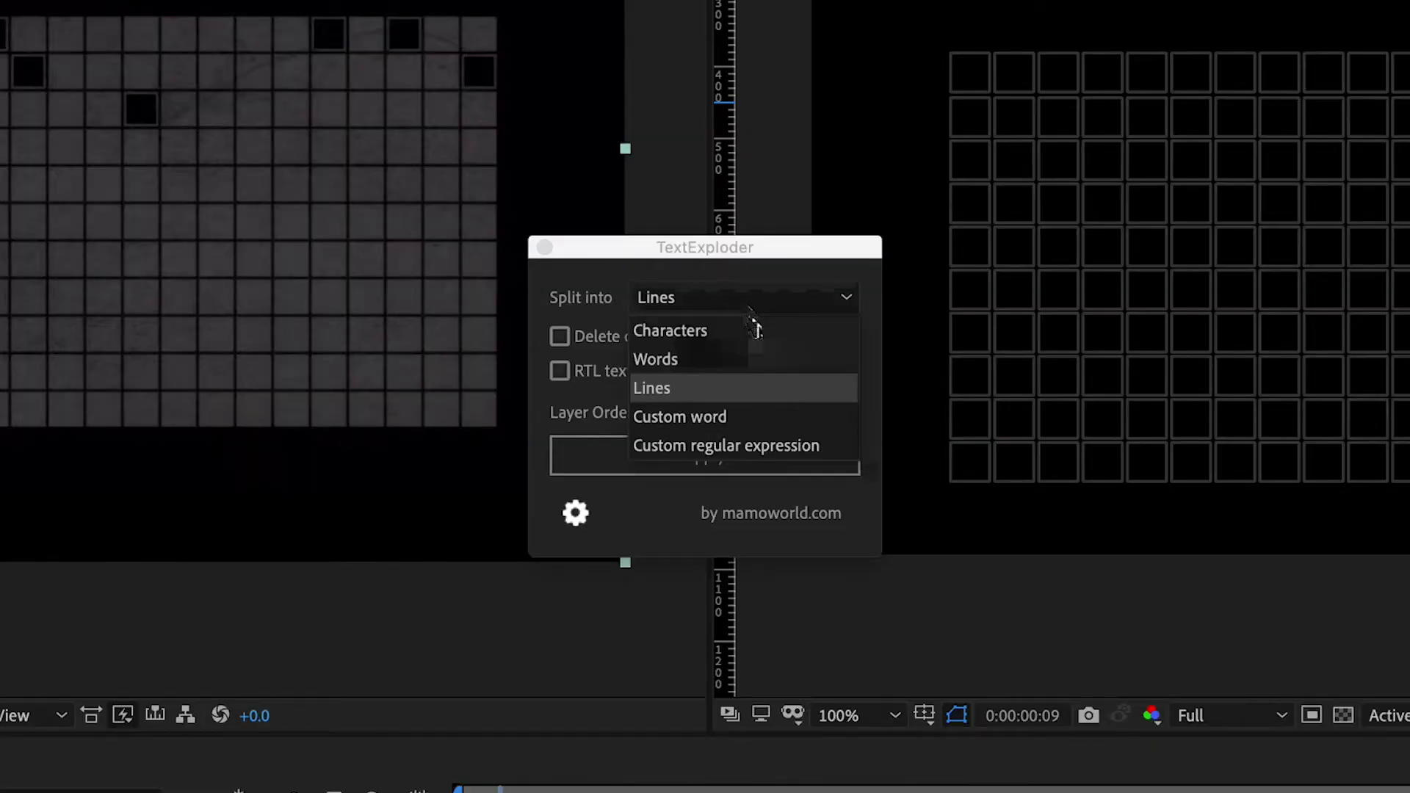
click(721, 353)
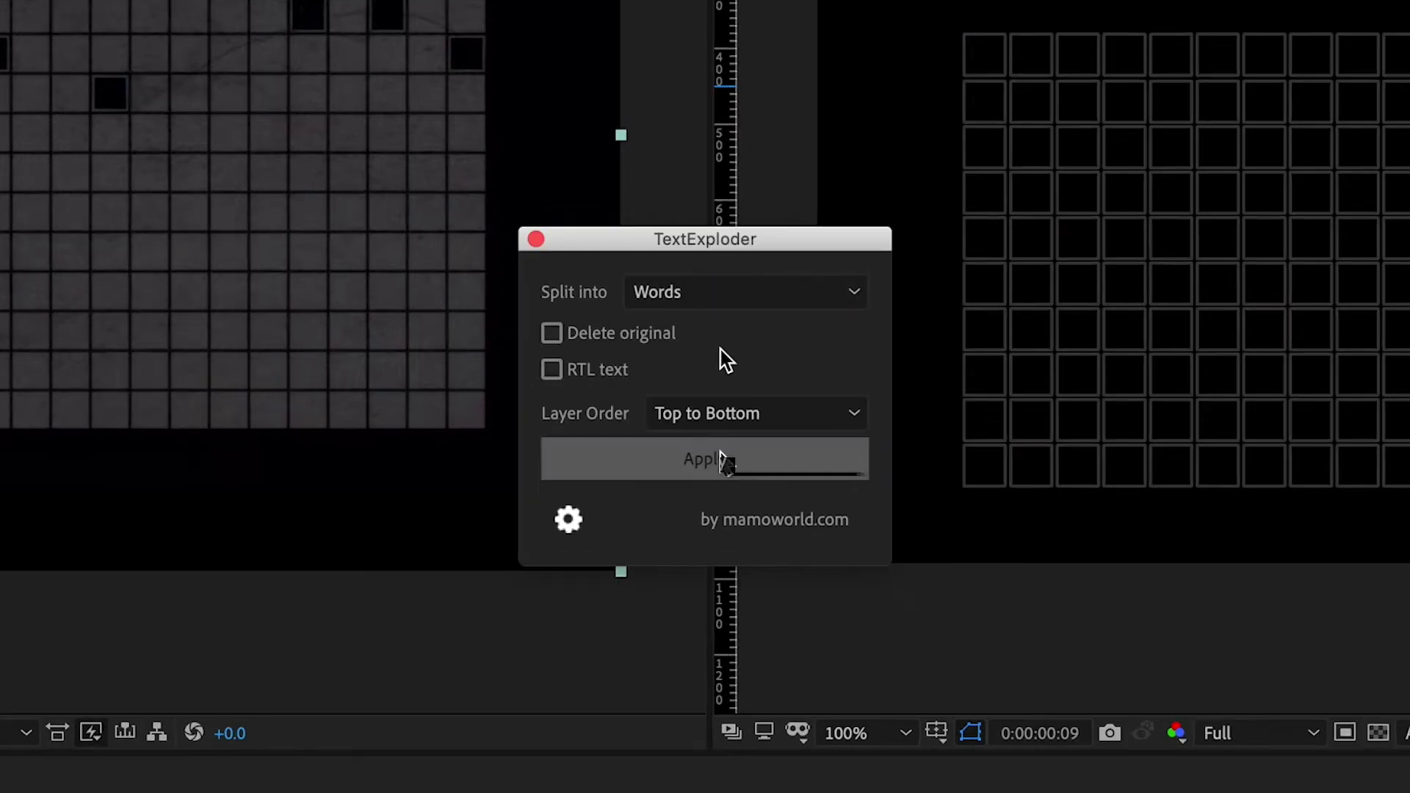
click(729, 463)
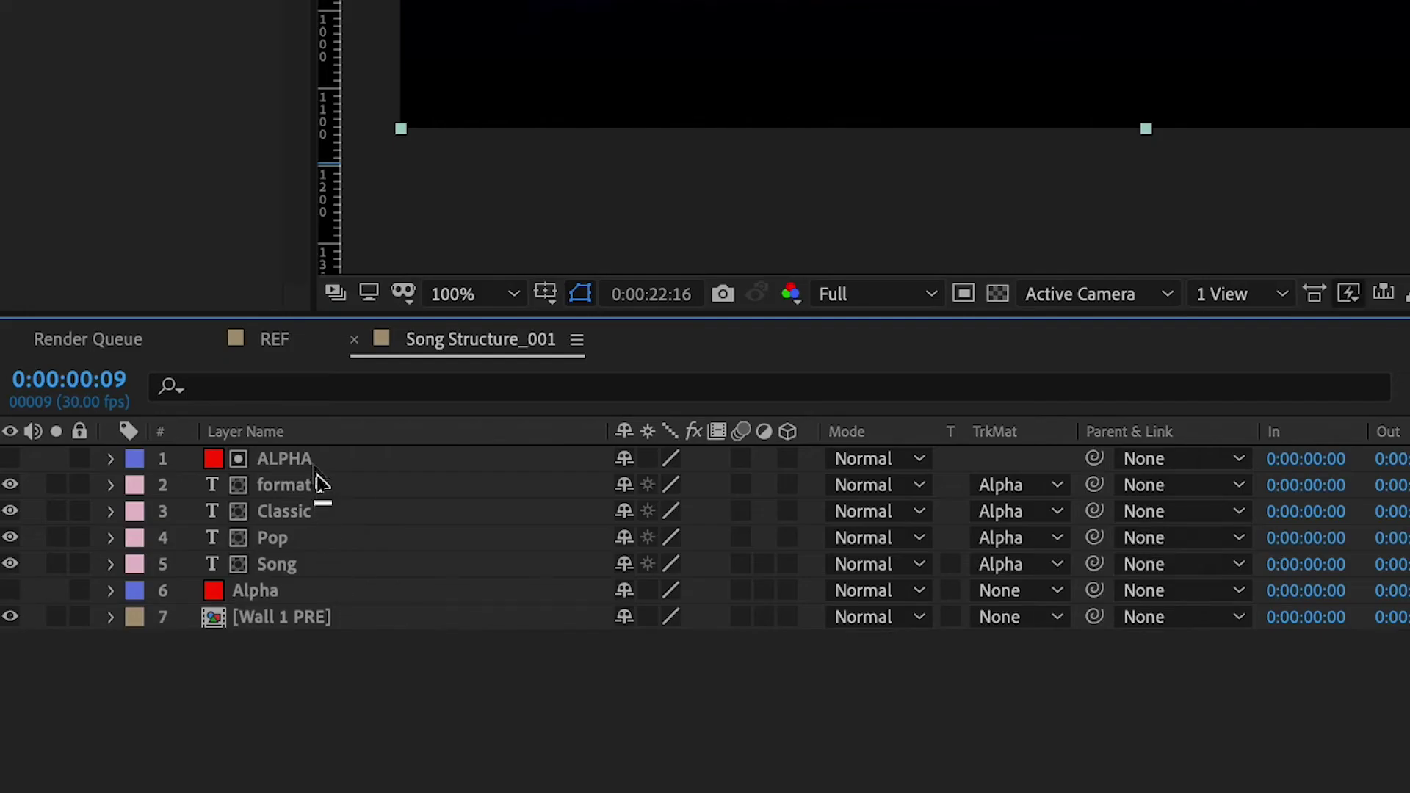
Step: Duplicate the ALPHA matte solid and place the copies directly above the separated title word layers
key(ctrl+d)
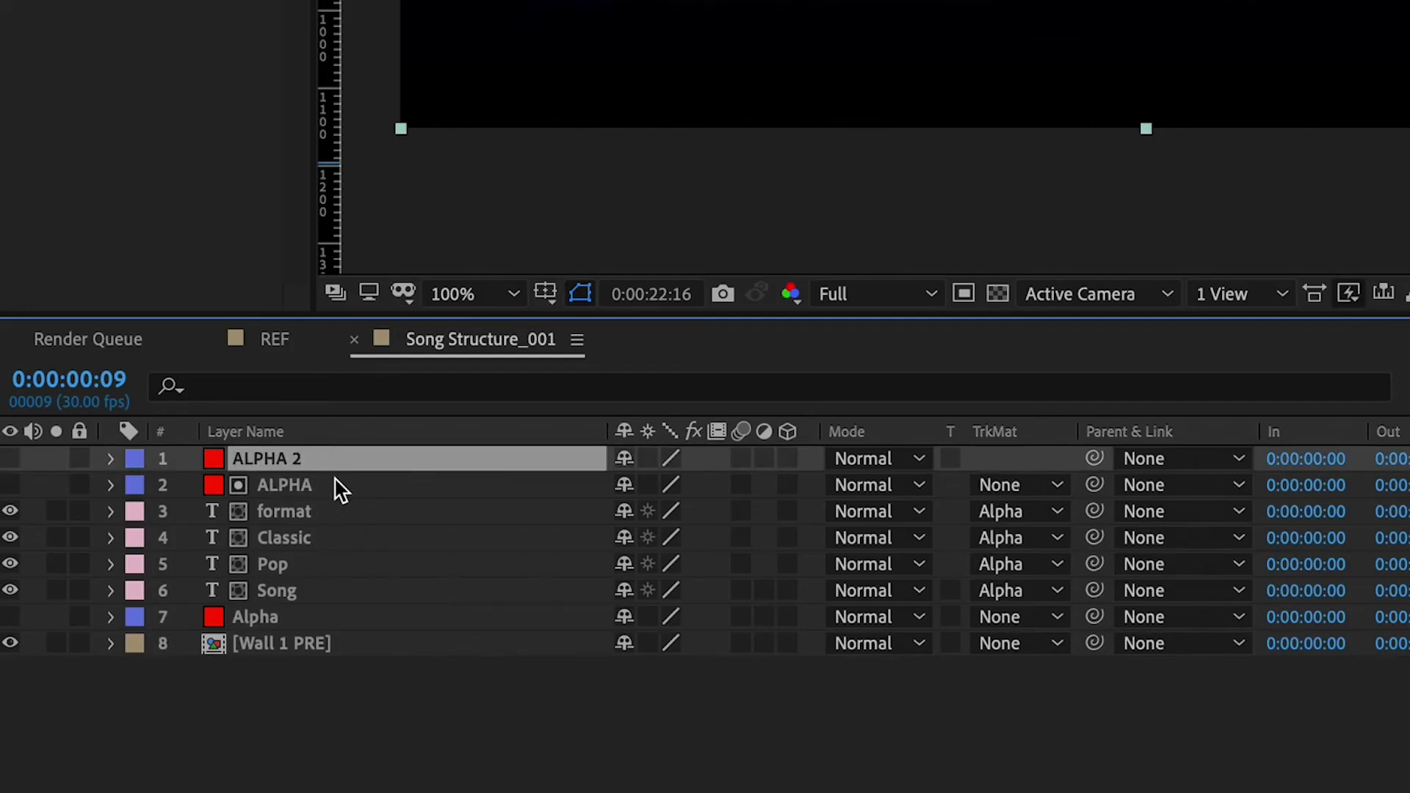
key(ctrl+d)
drag(325, 499, 330, 559)
drag(316, 458, 340, 586)
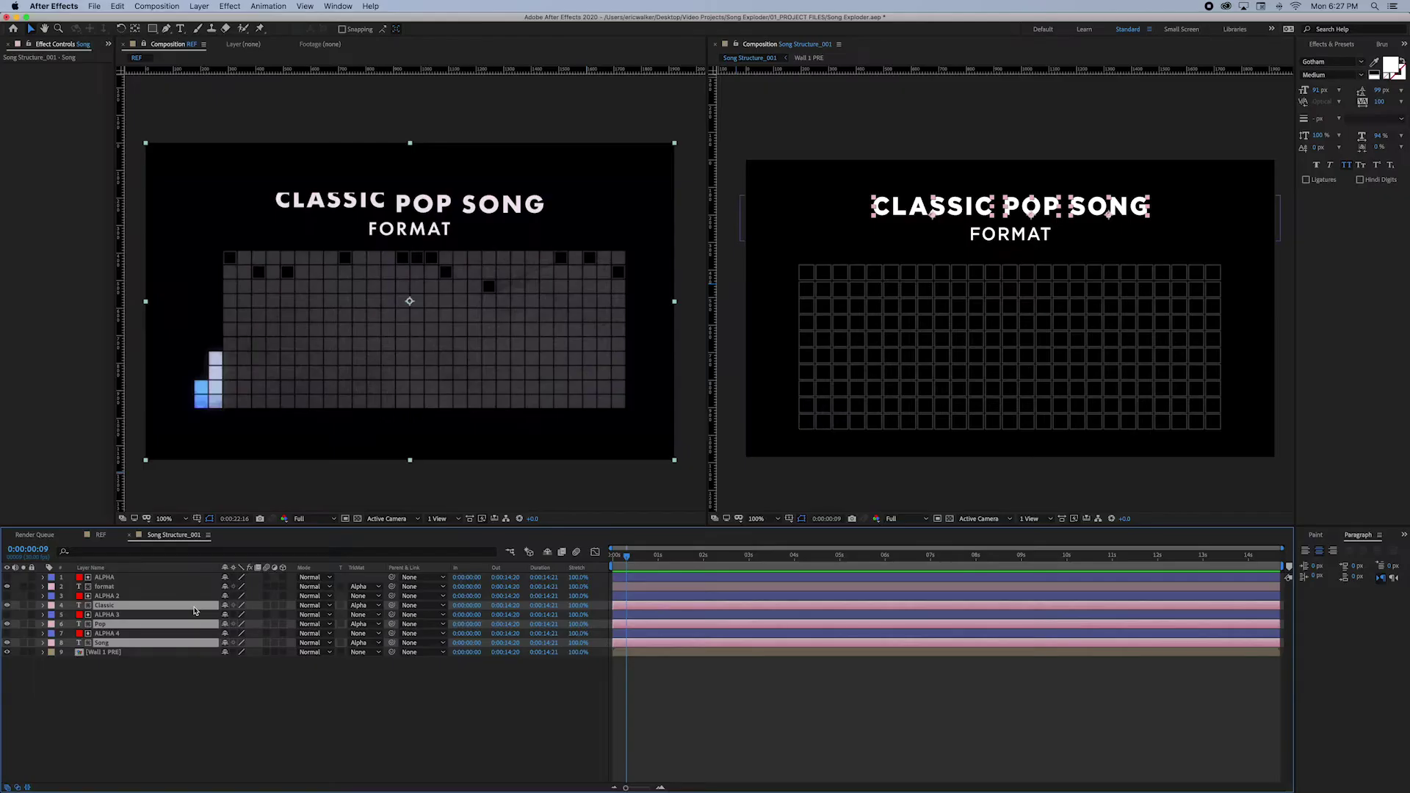
Step: Keyframe the positions of Classic, Pop and Song at 0:00:00:09 and move the words upward at 0:00:01:00
key(p)
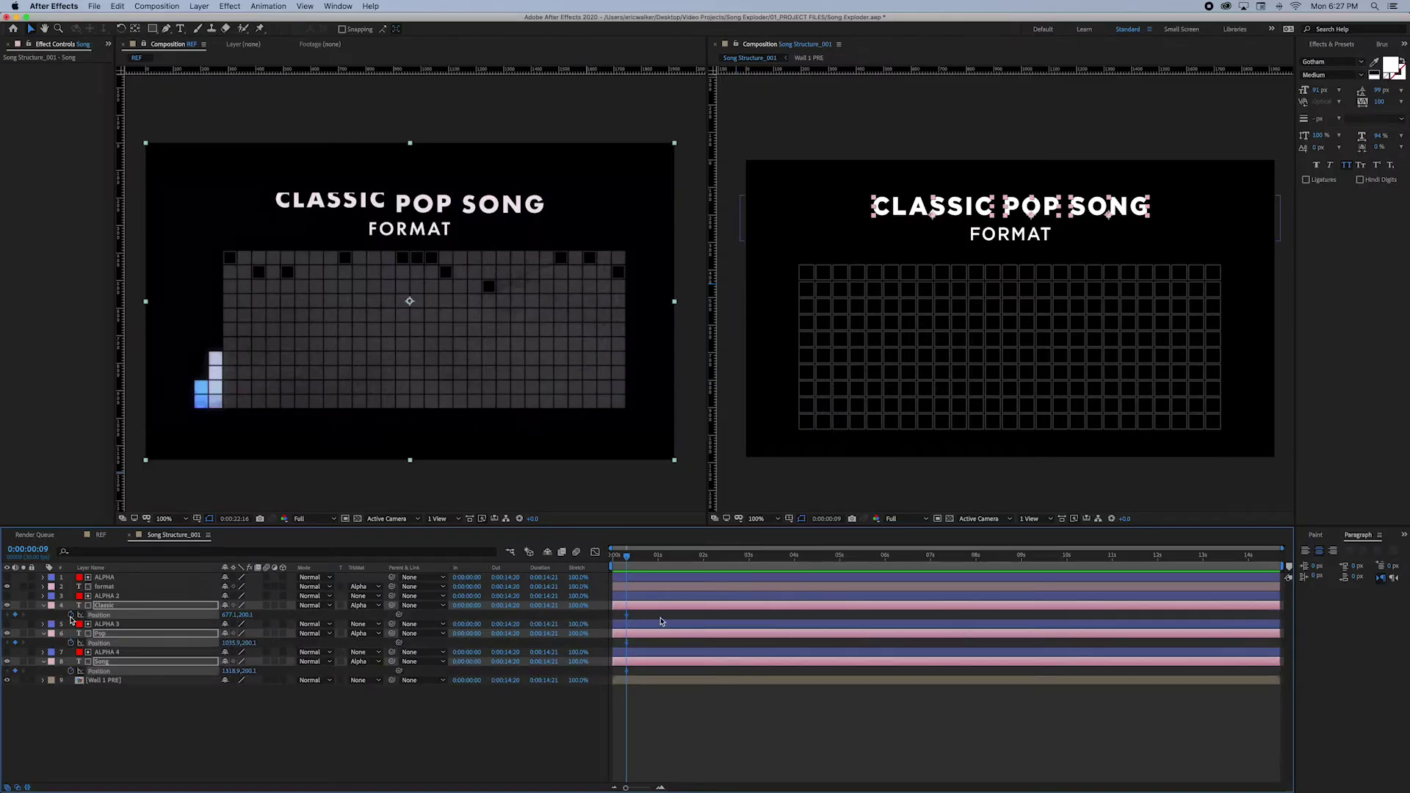
click(658, 556)
drag(1091, 208, 1092, 182)
click(657, 556)
key(j)
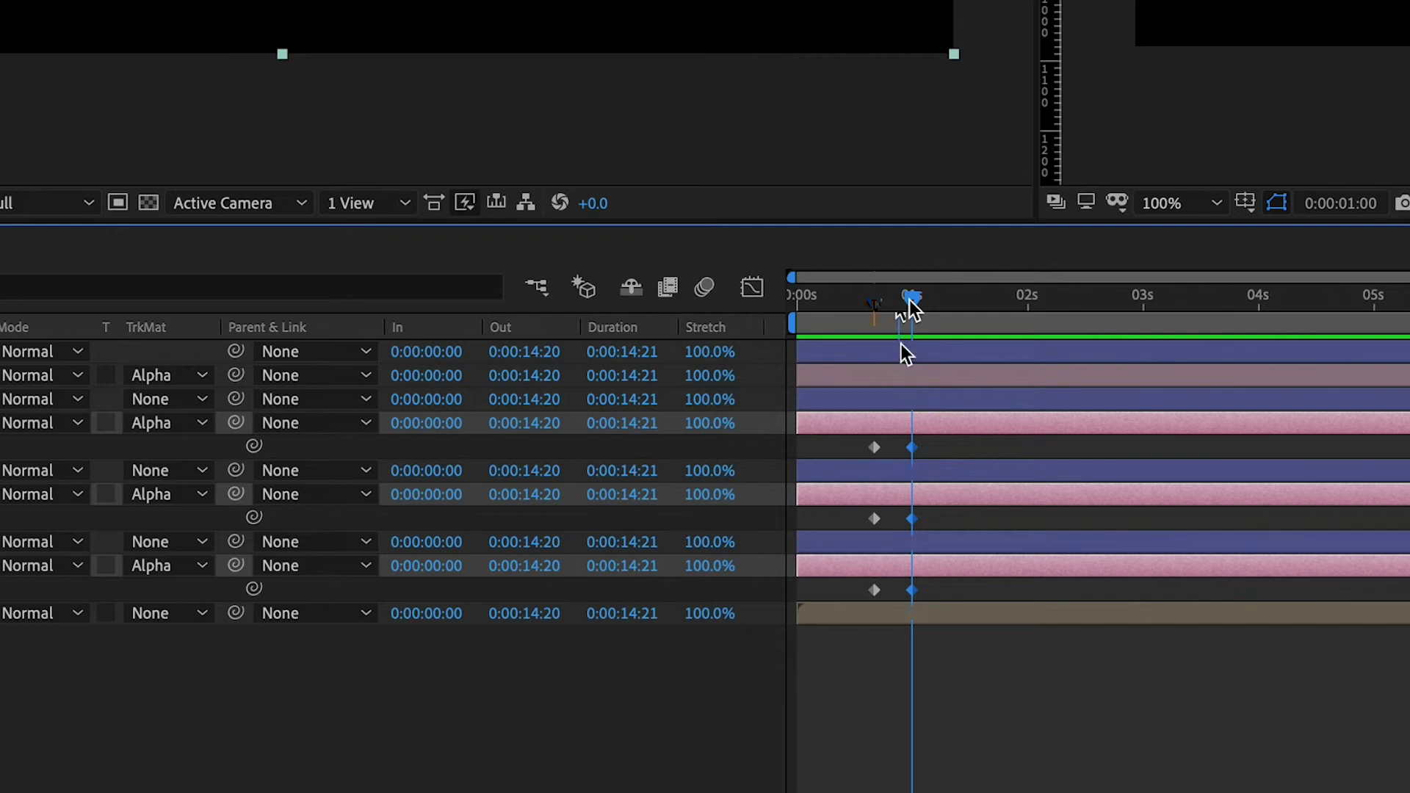
Step: Ease the start and end position keyframes of the Classic, Pop and Song layers
drag(944, 443, 779, 601)
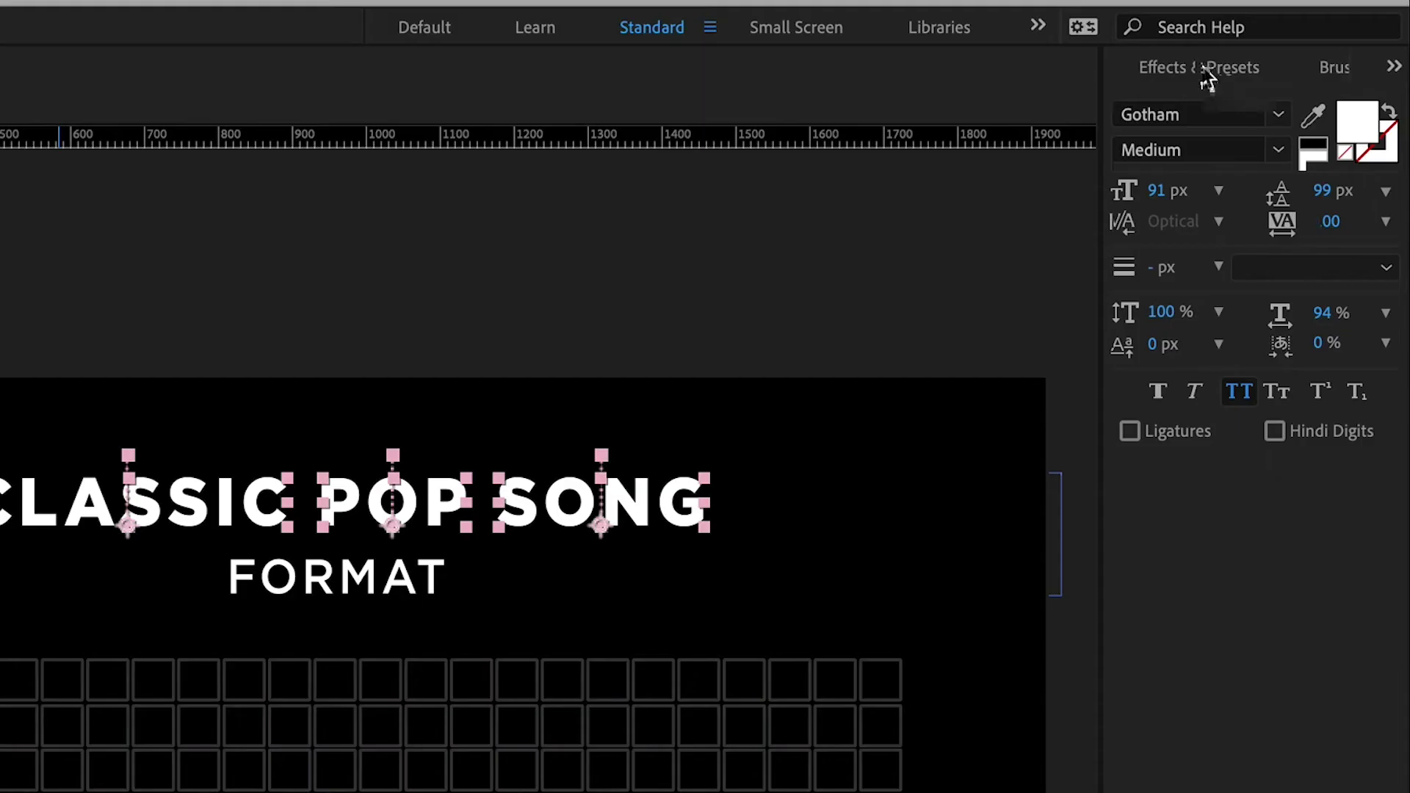
click(1199, 69)
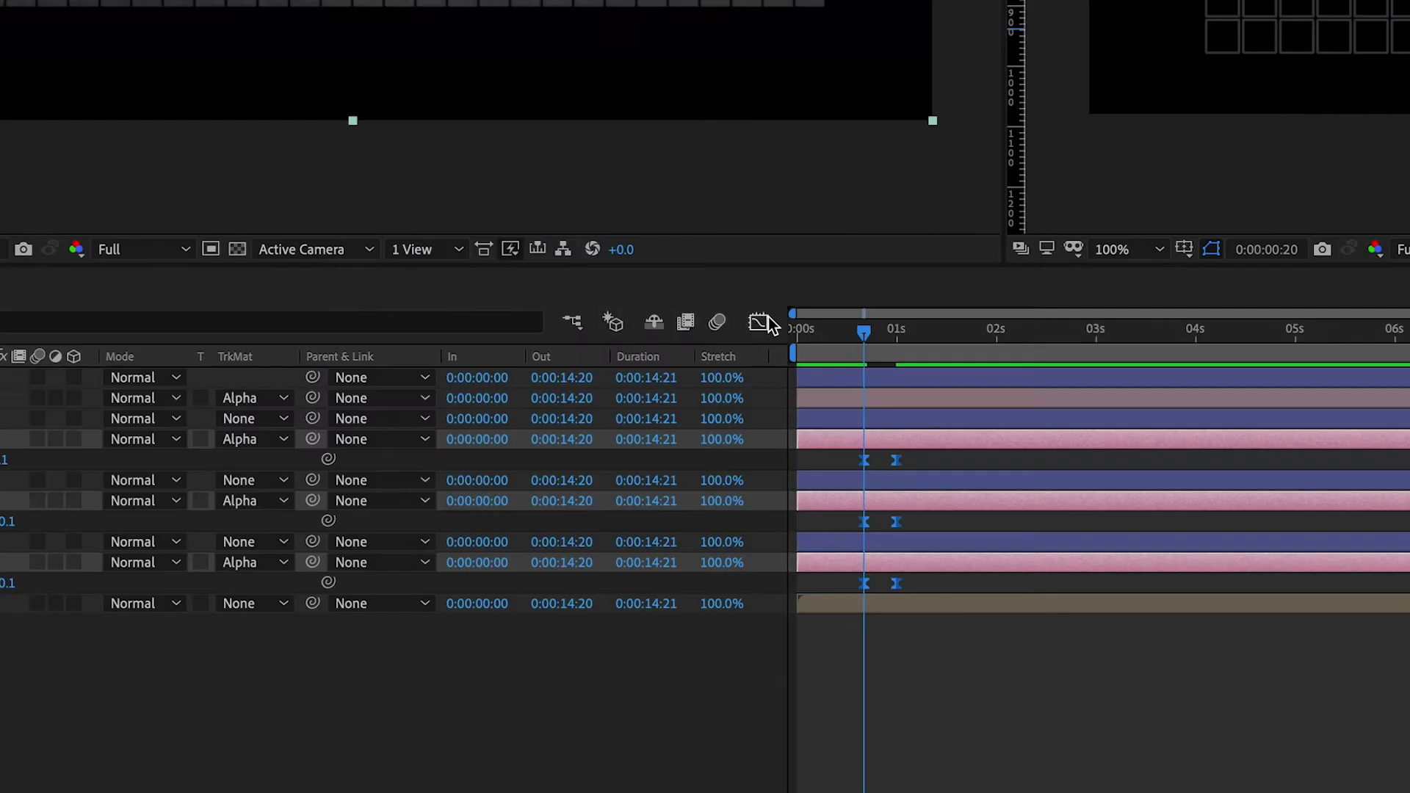
click(595, 551)
click(595, 551)
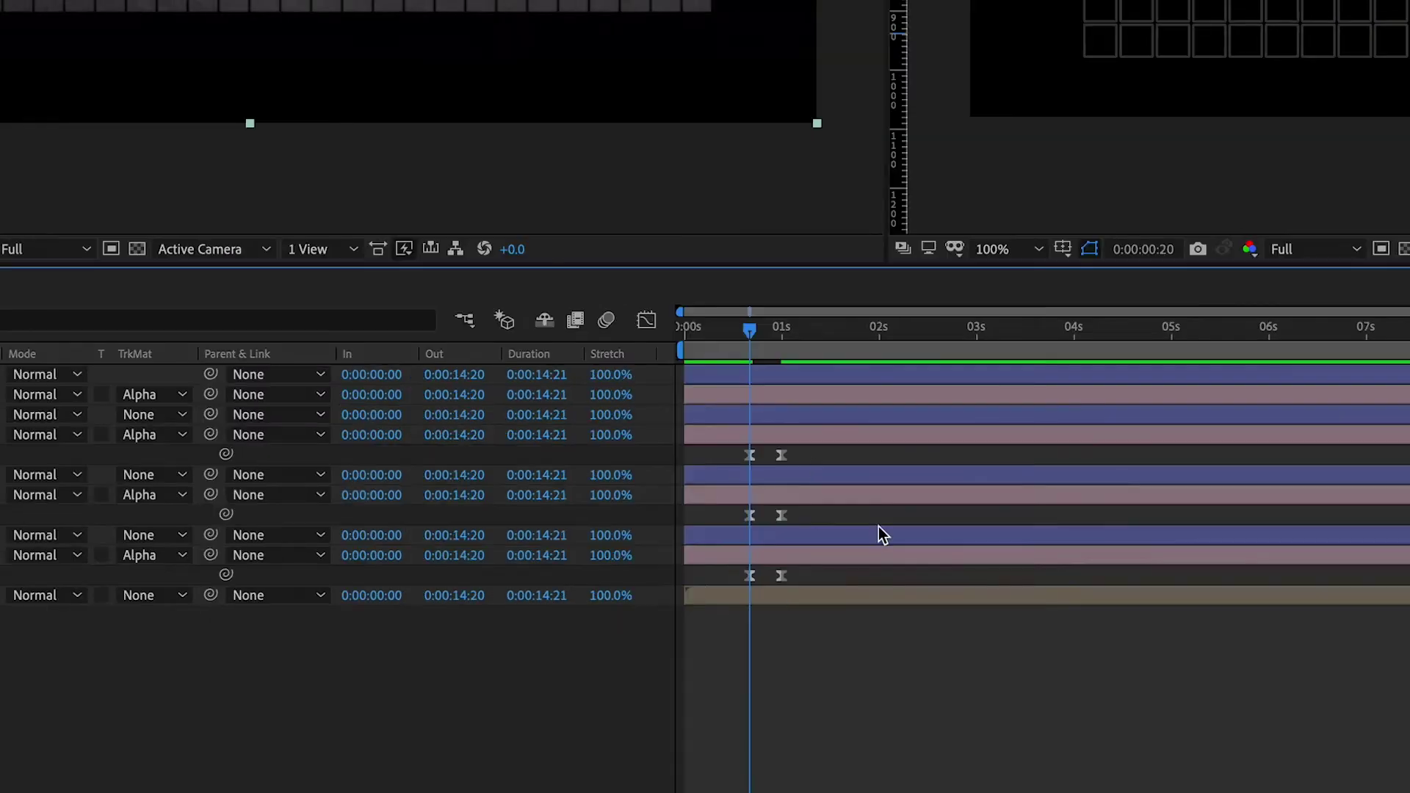
click(704, 583)
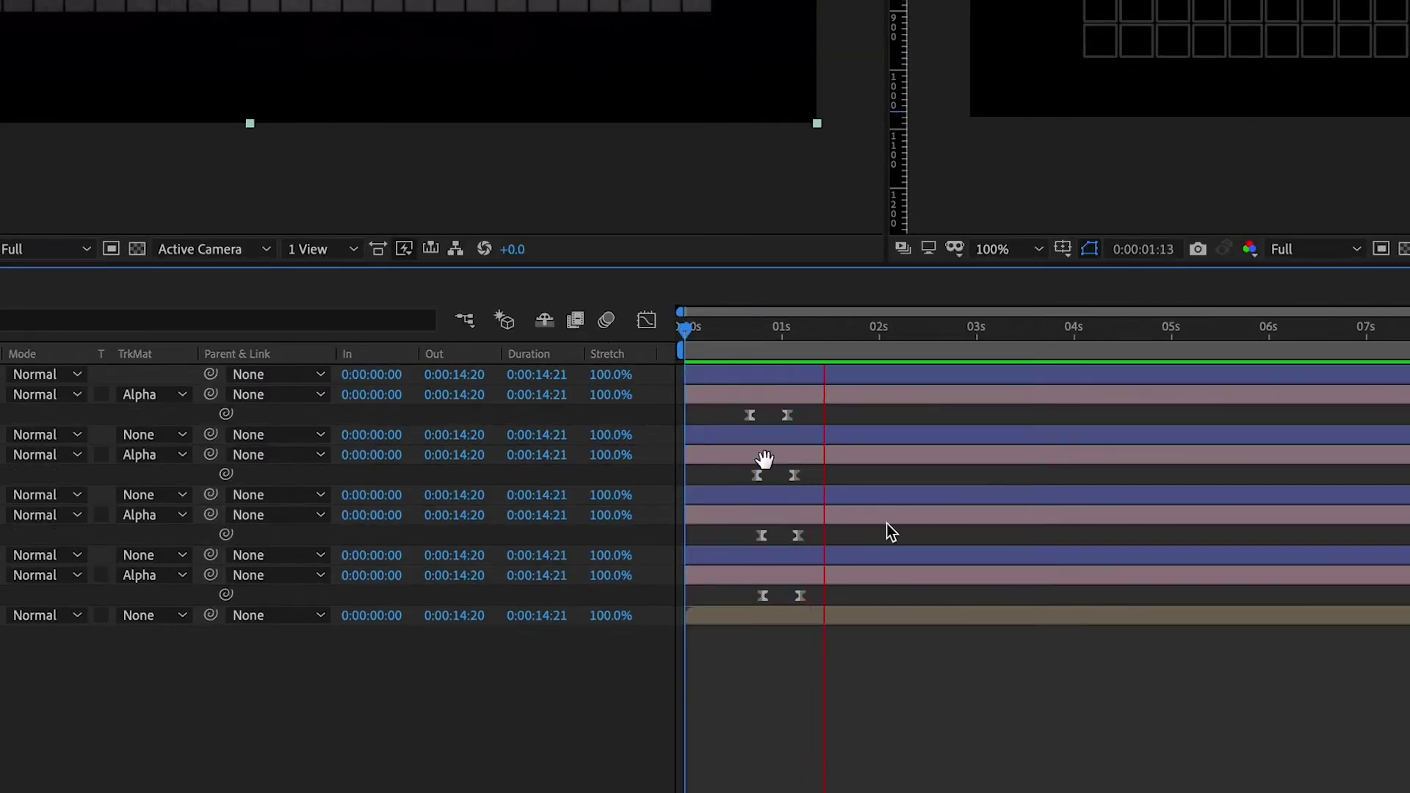
Step: Preview the staggered title movement and shift all title position keyframes to start at about 1.5 seconds
key(space)
drag(717, 408, 902, 602)
drag(791, 594, 829, 425)
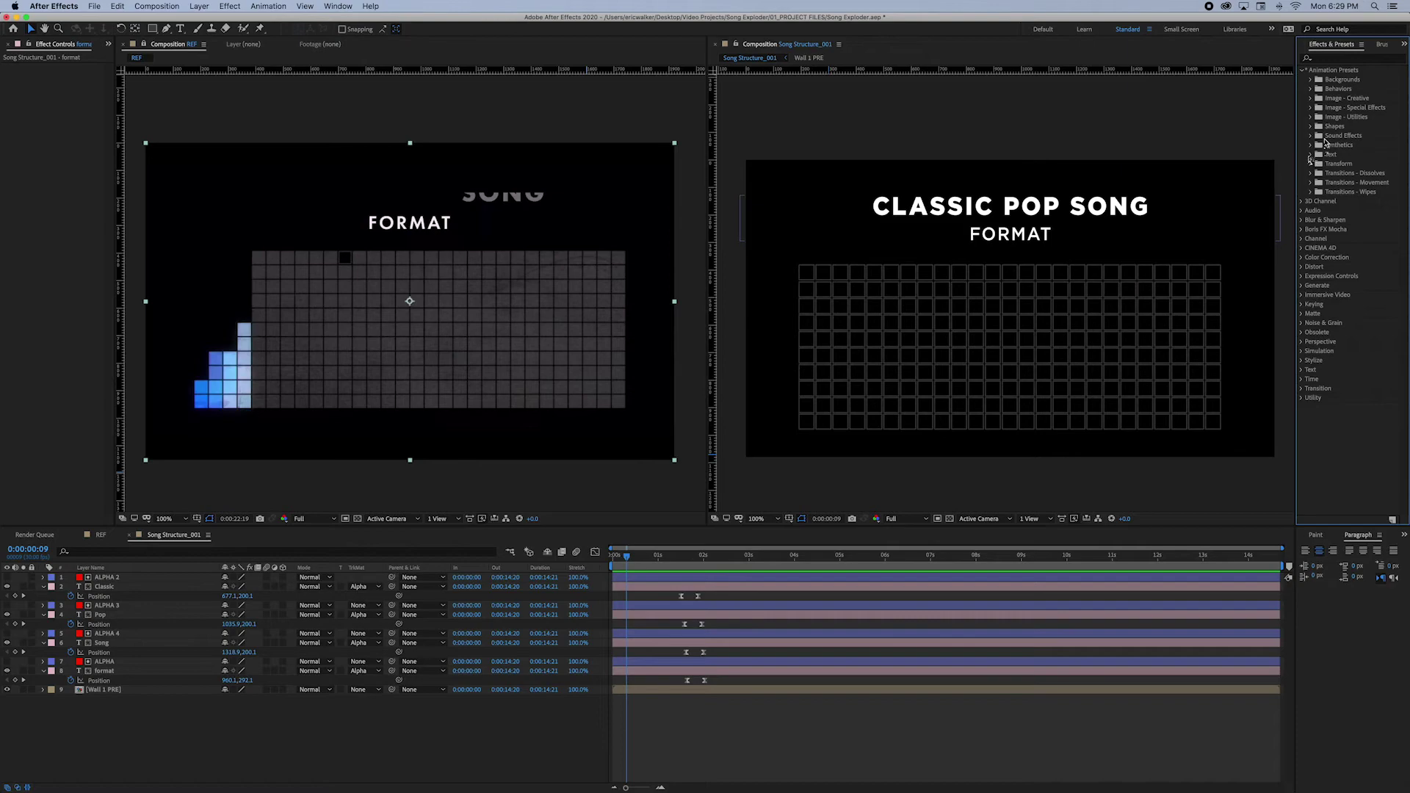
Step: Apply the Random Fade Up text preset to the title layers, with Start keyframes running from 0:00:00:15 to about one second
click(1310, 154)
click(1320, 174)
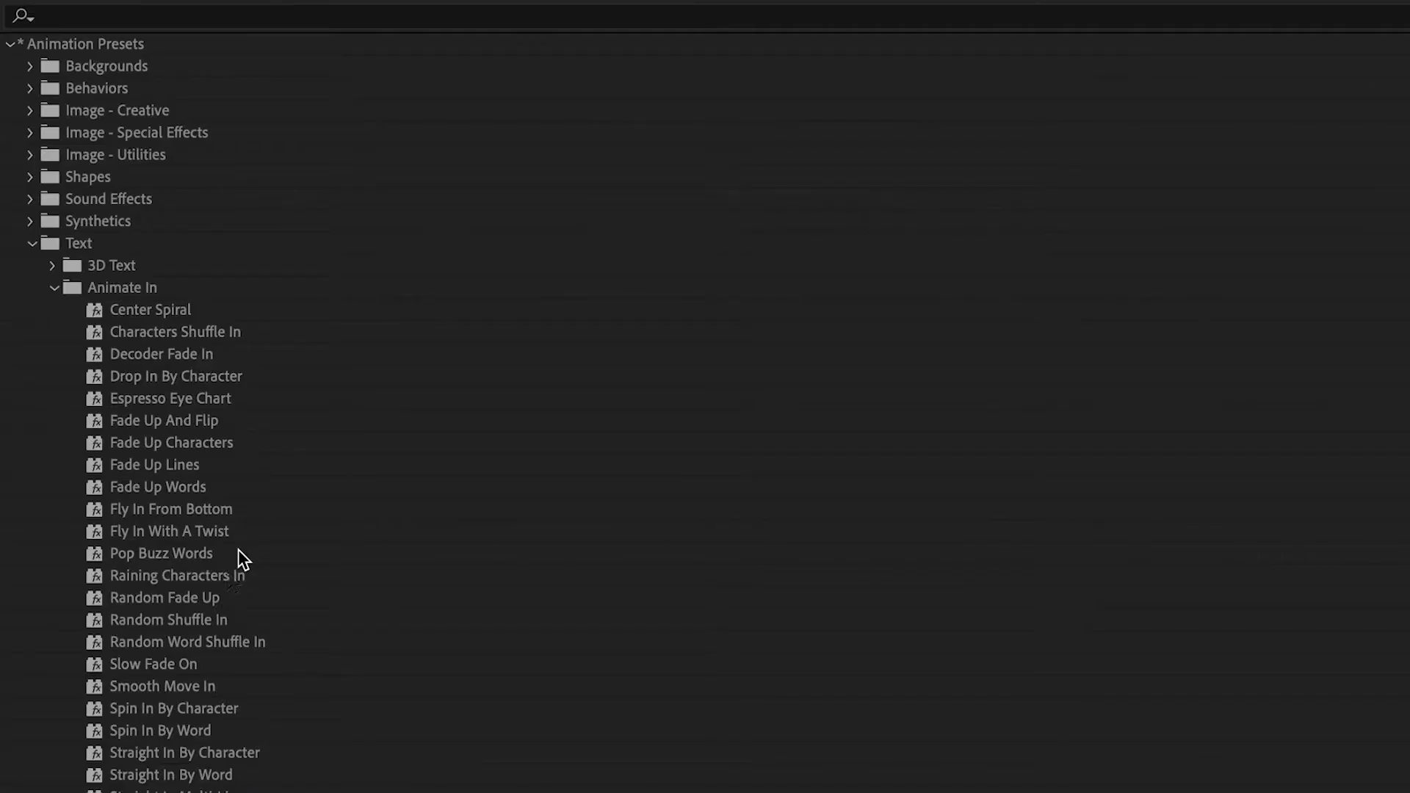
click(192, 602)
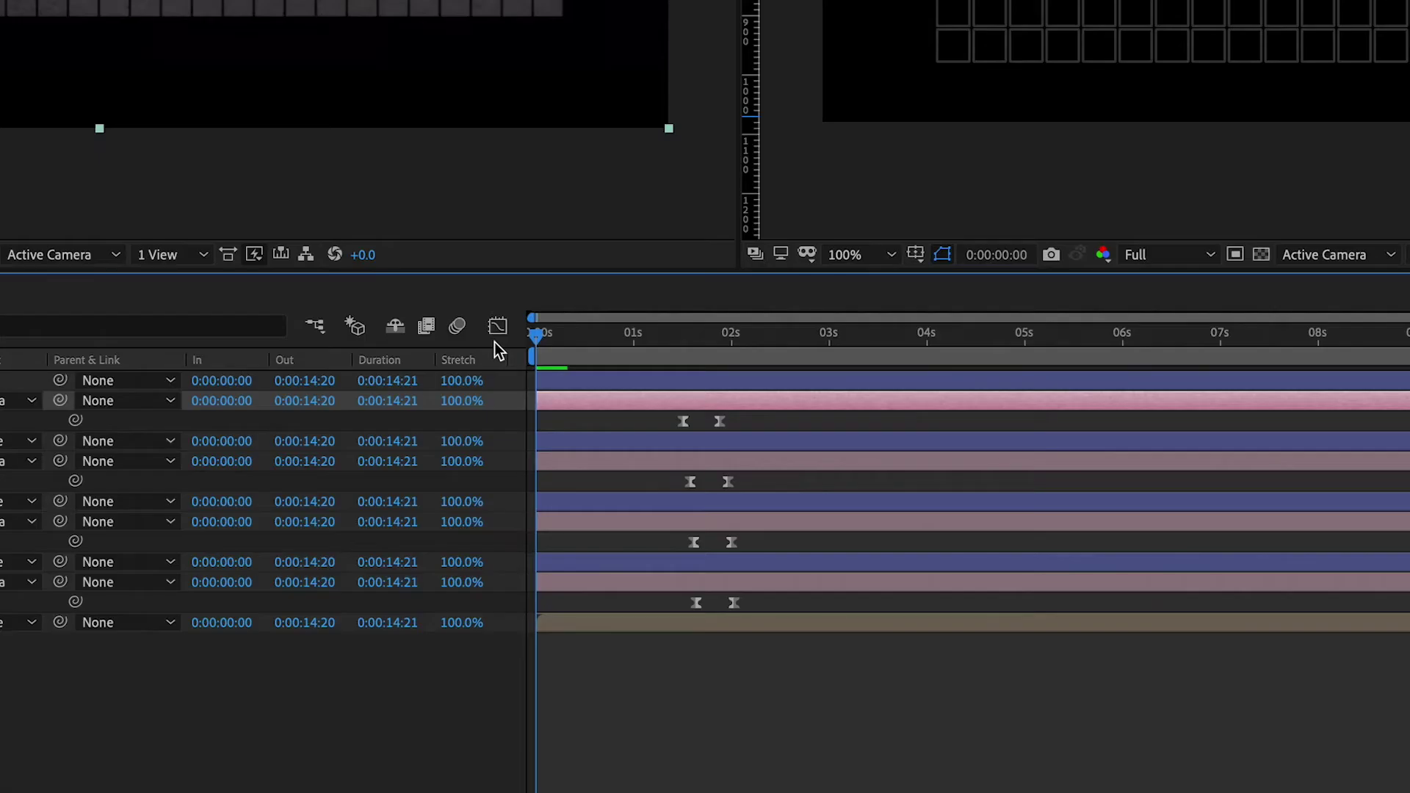
key(u)
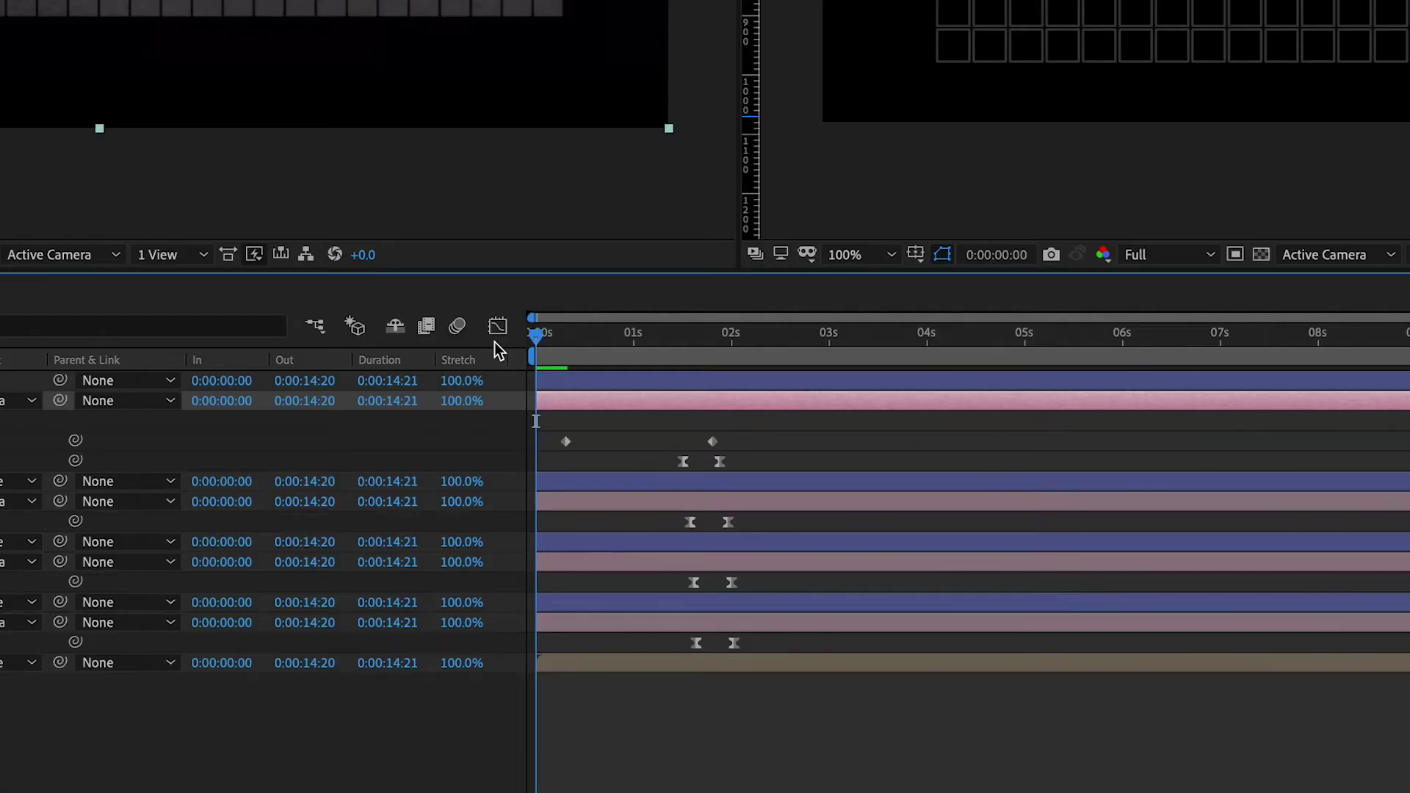
drag(1409, 221, 607, 504)
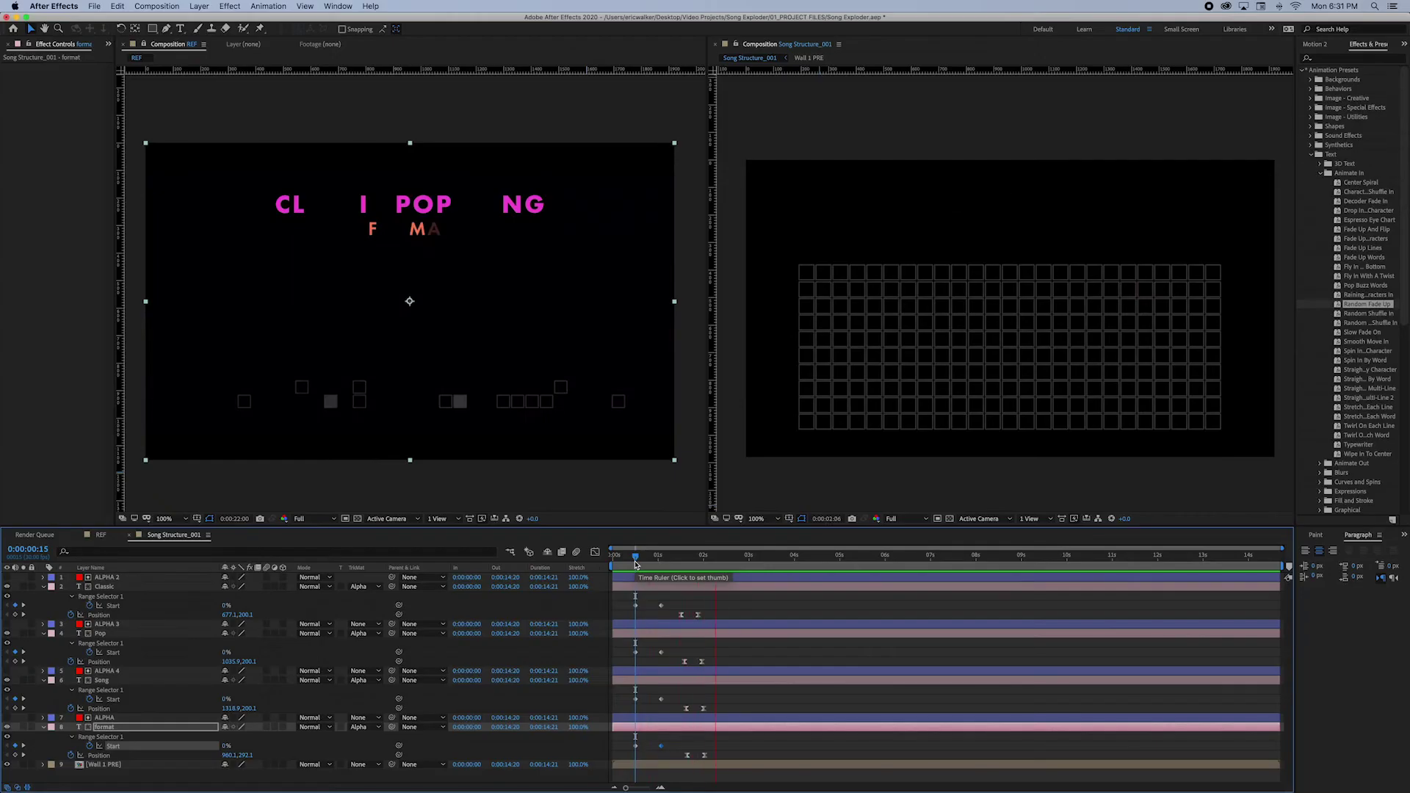
Step: Add a Color Overlay layer style to Text PRE 1 and keyframe its color as green
click(199, 6)
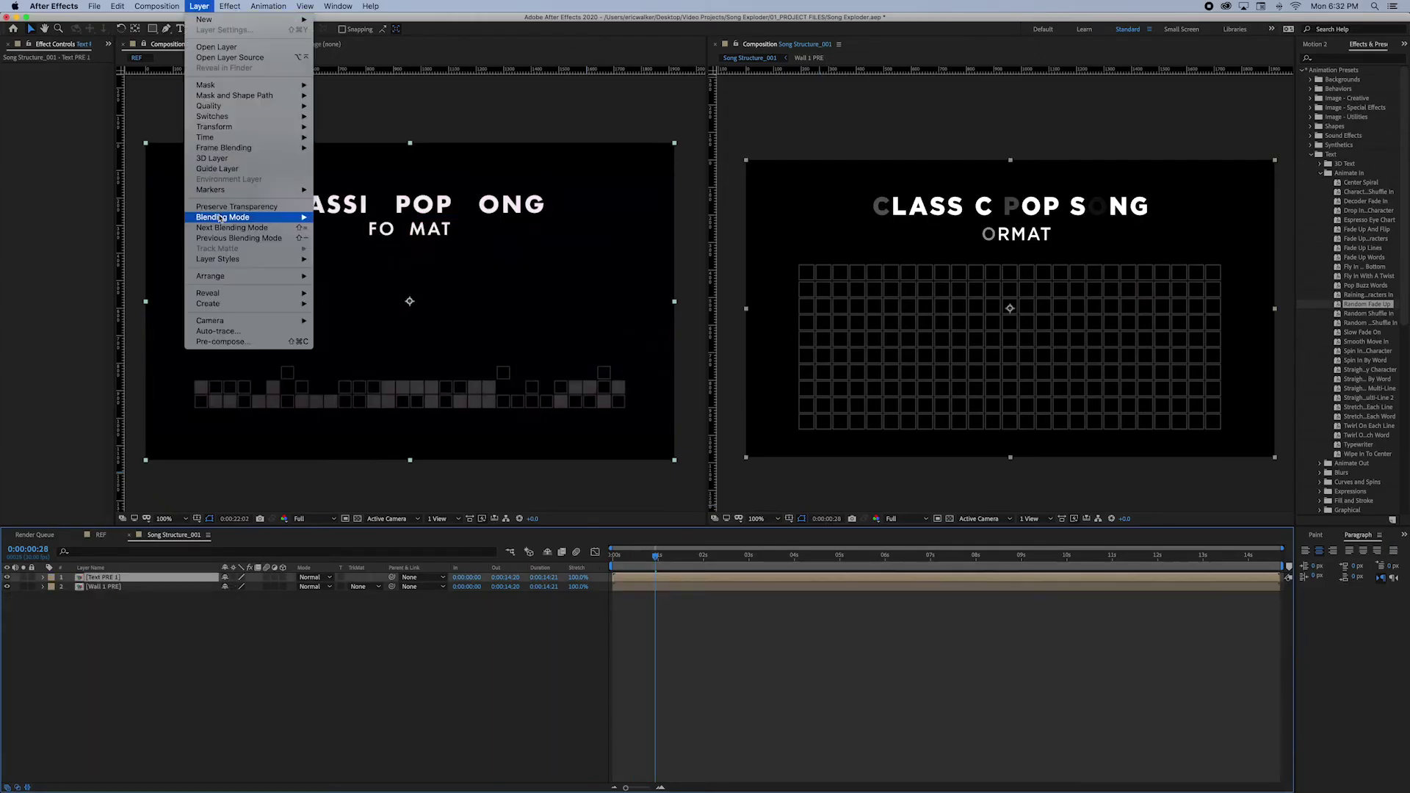
mouse_move(218, 259)
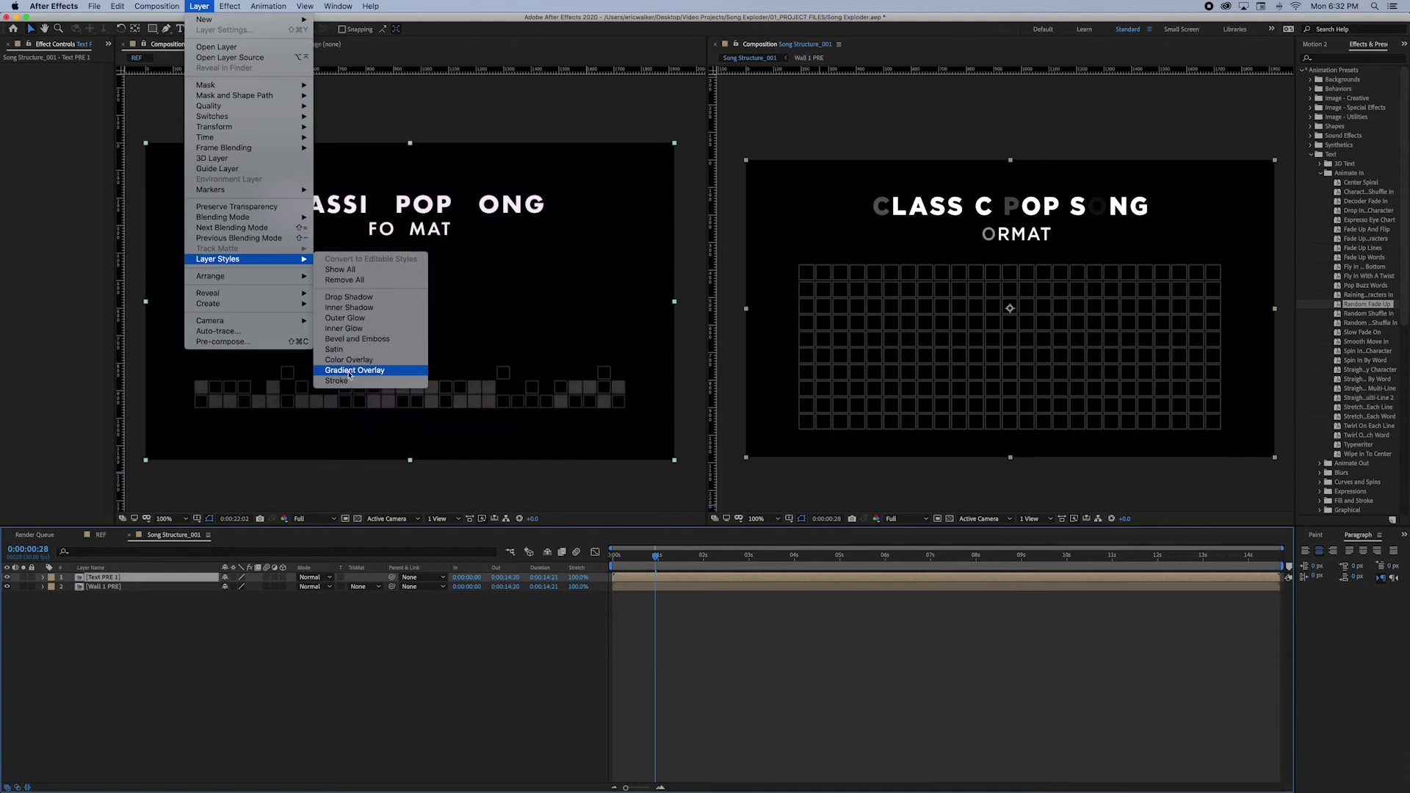
click(351, 360)
click(62, 616)
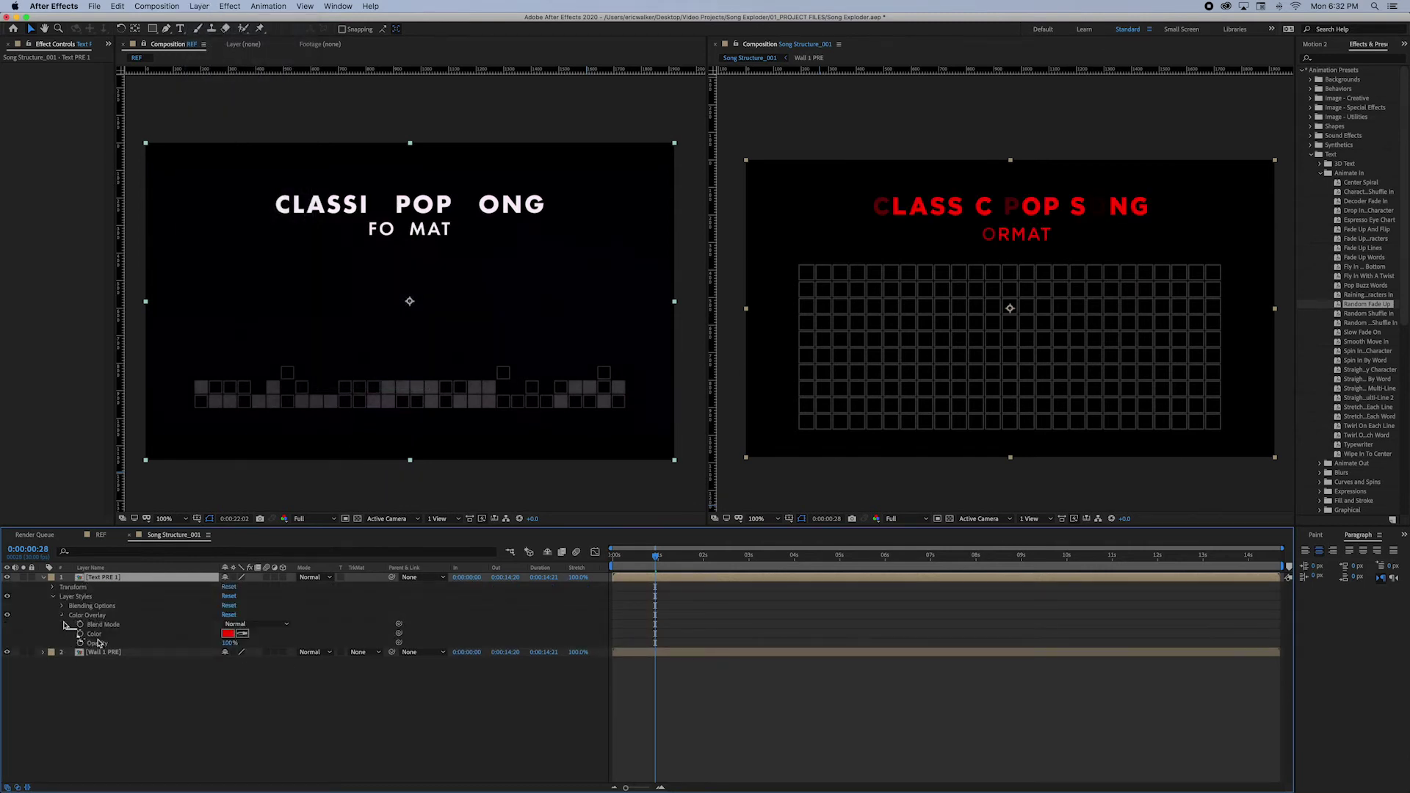
click(228, 633)
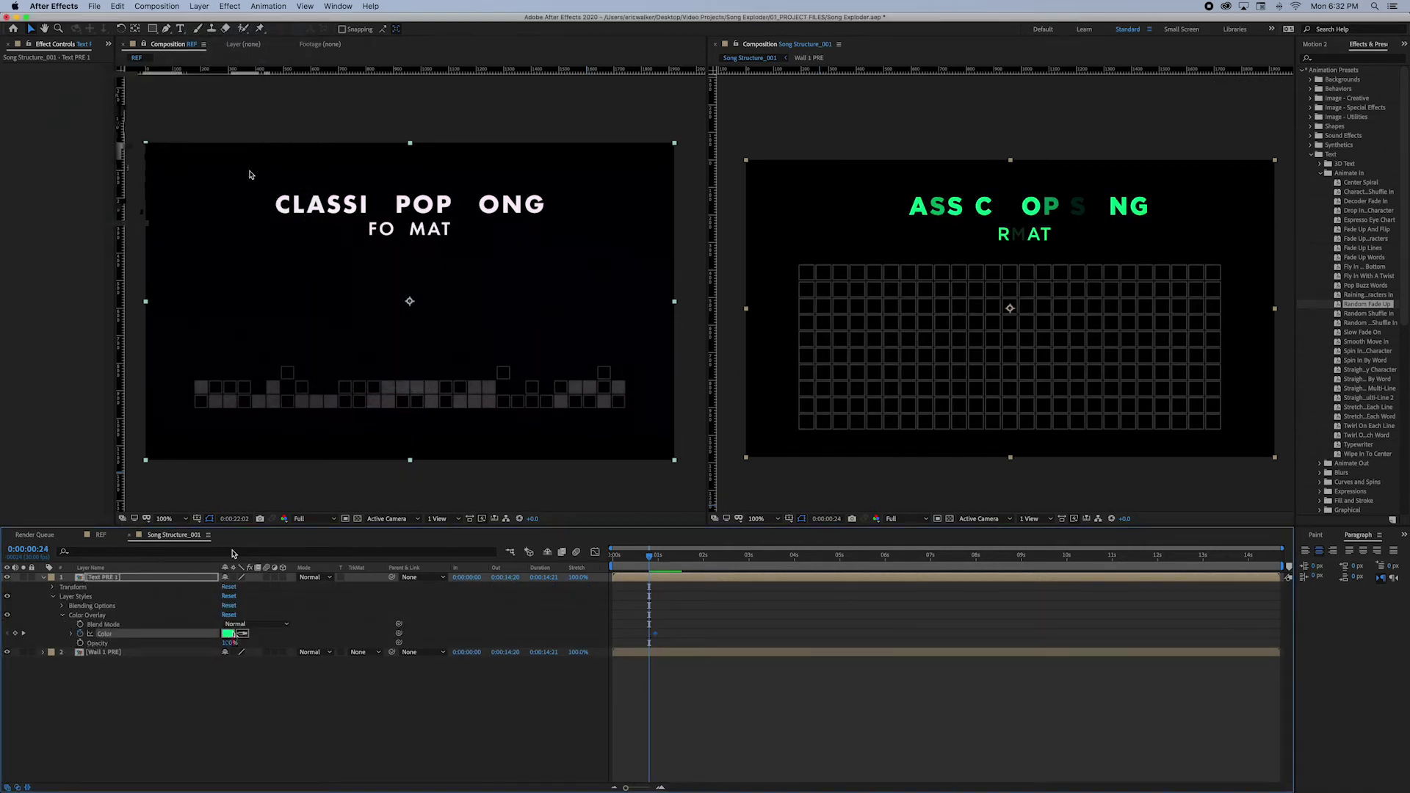
Step: Pick another overlay color for Text PRE 1 at 0:00:00:24 and convert the color keyframes to hold keyframes
click(227, 633)
click(114, 103)
right_click(648, 634)
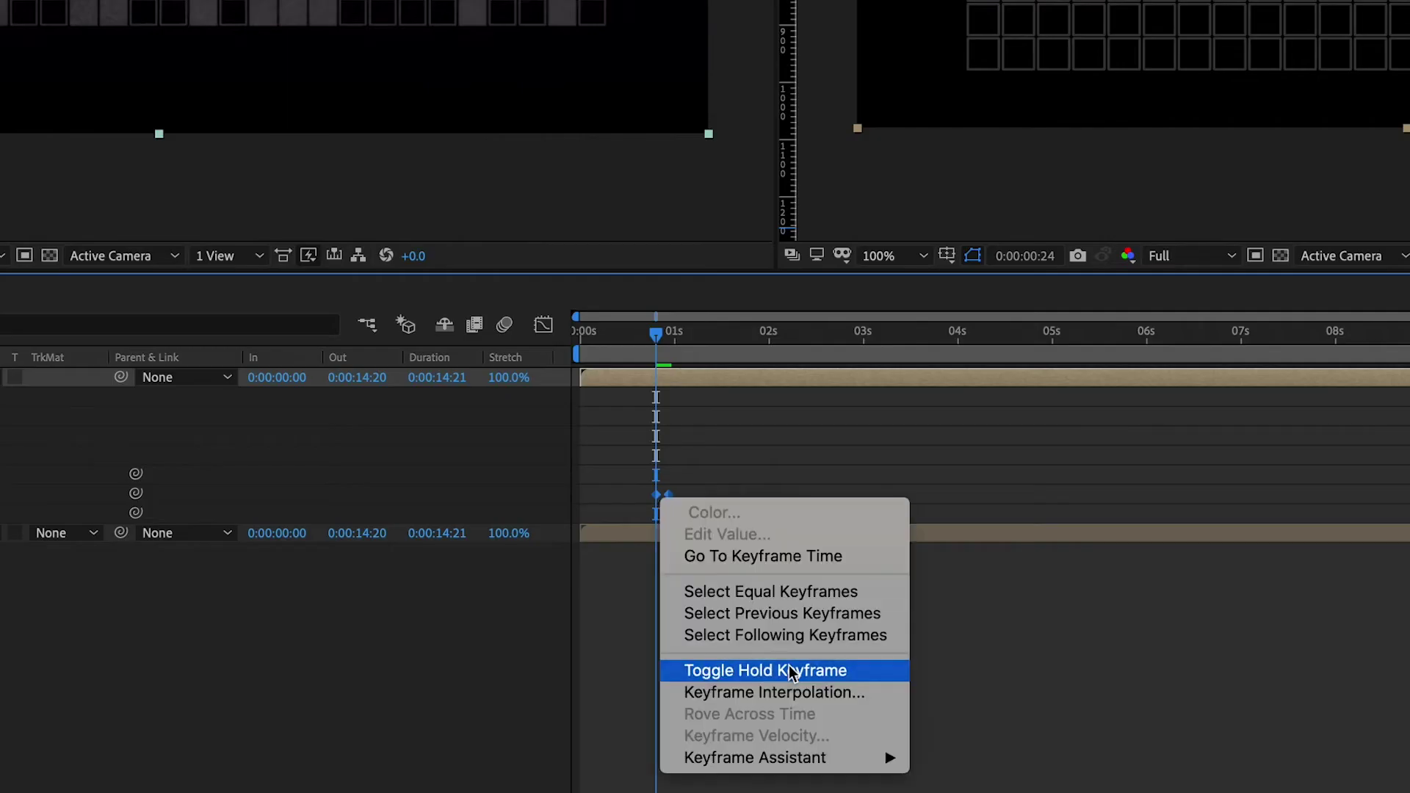
click(708, 717)
Step: Preview the title's color flicker and move the overlay color keyframes two frames earlier
key(space)
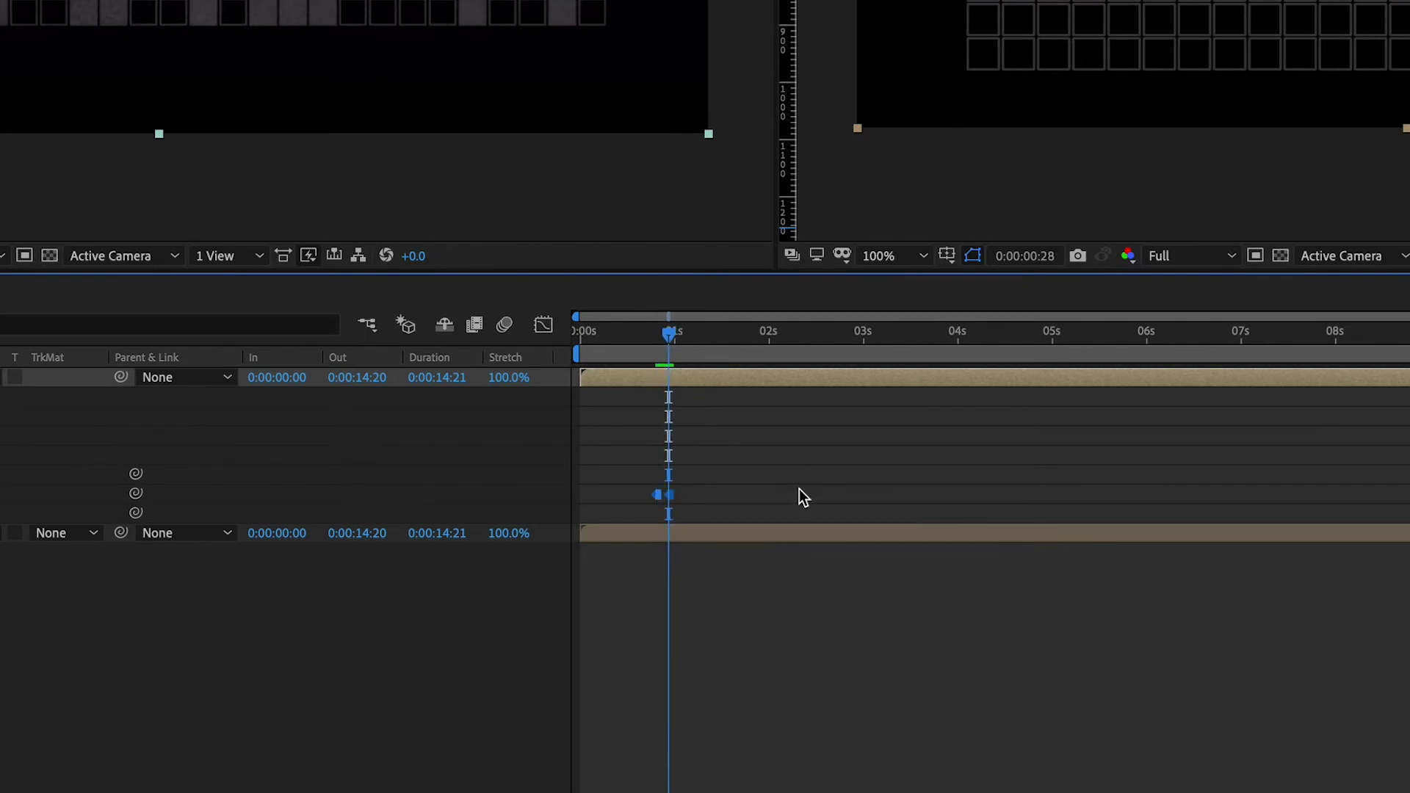
key(alt+Left)
key(alt+Left)
click(795, 489)
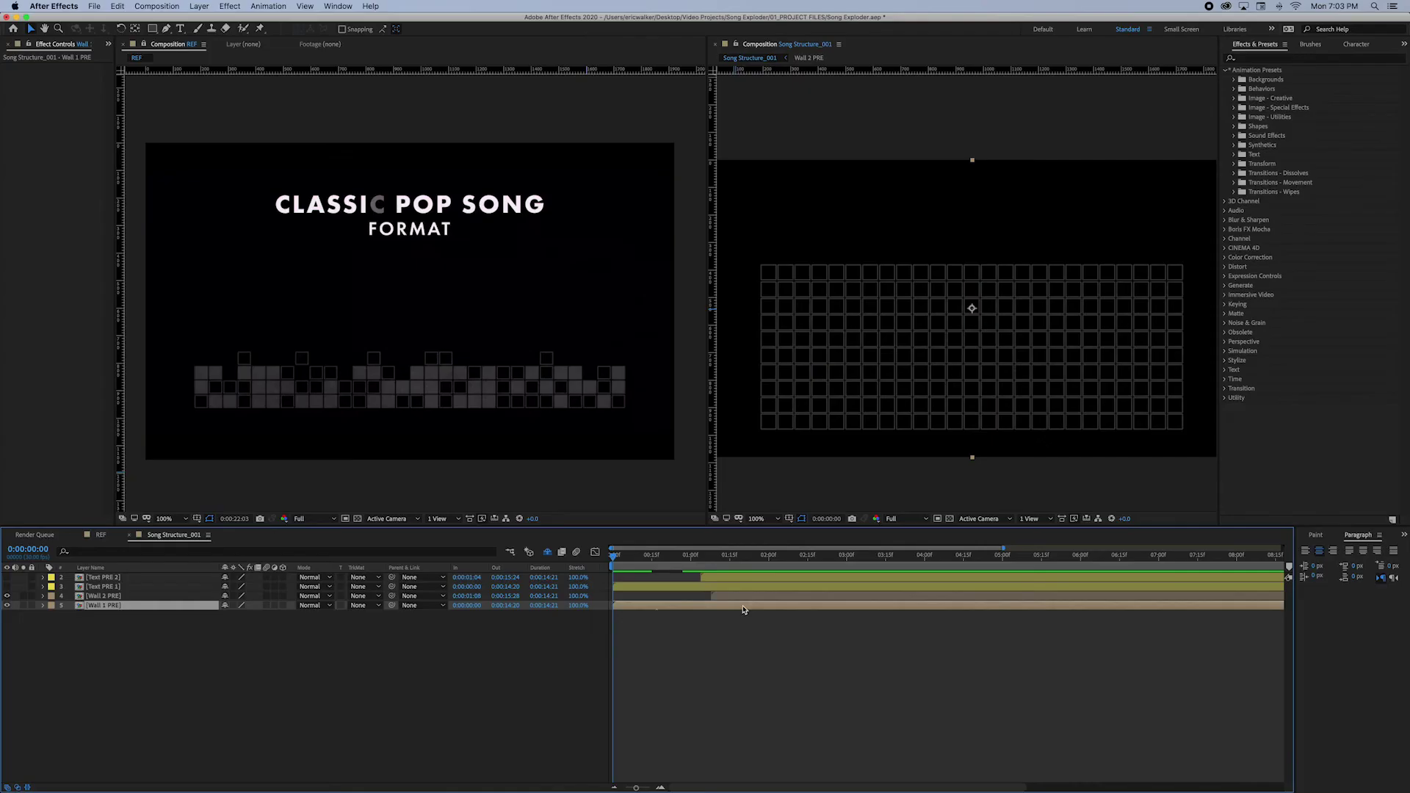
Step: In Wall 1 PRE, stagger the Wall layers so each starts one frame after the one above, and scrub the build-up in Song Structure_001
double_click(647, 608)
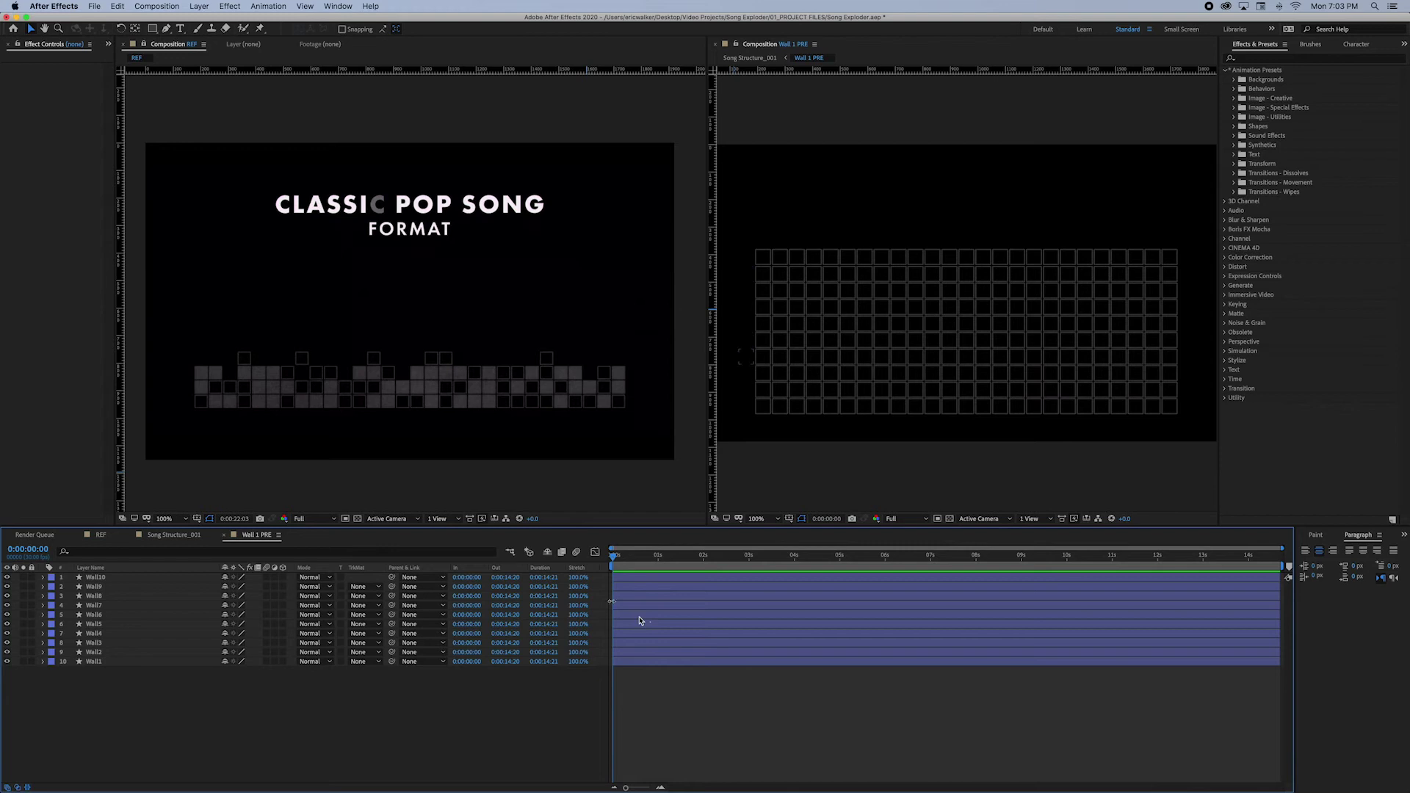
click(95, 661)
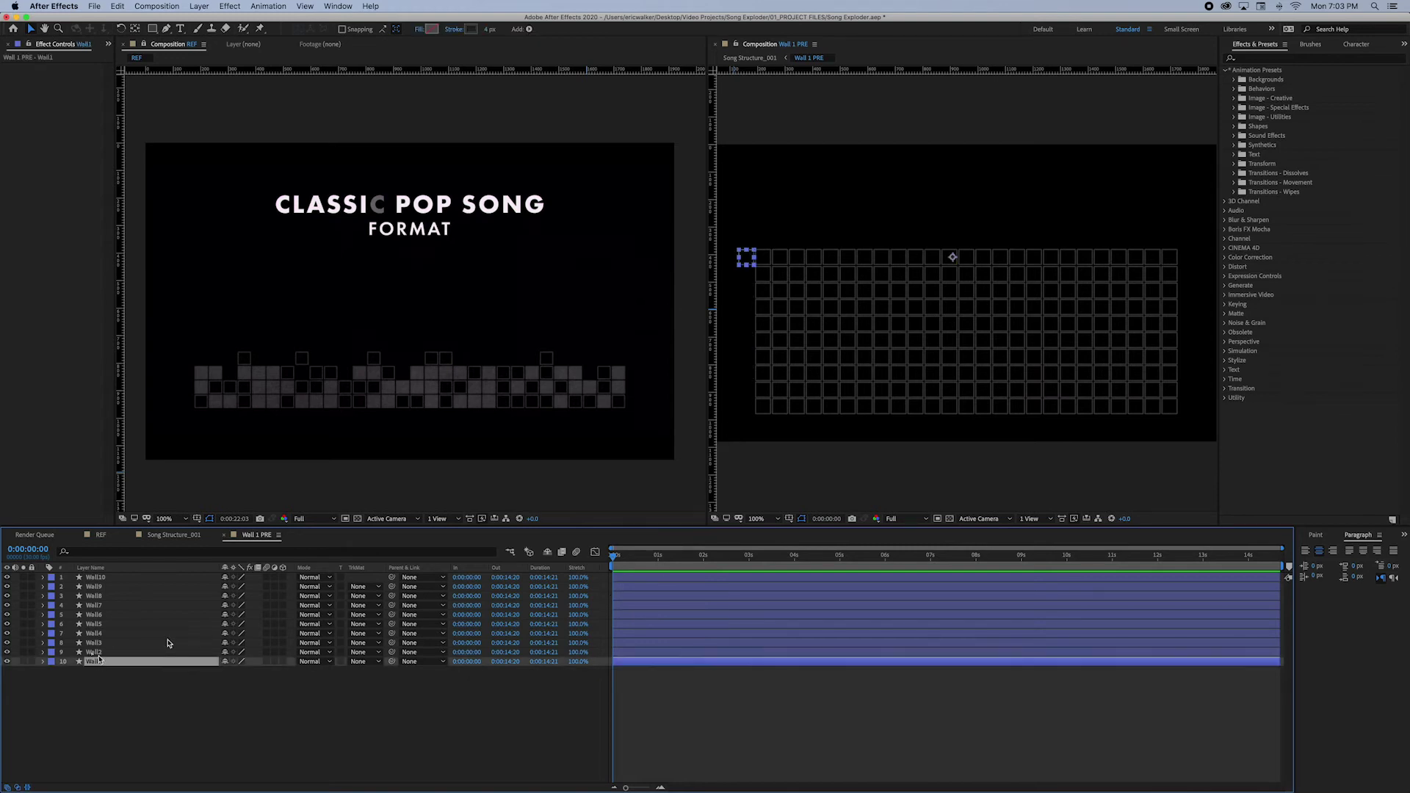
click(97, 578)
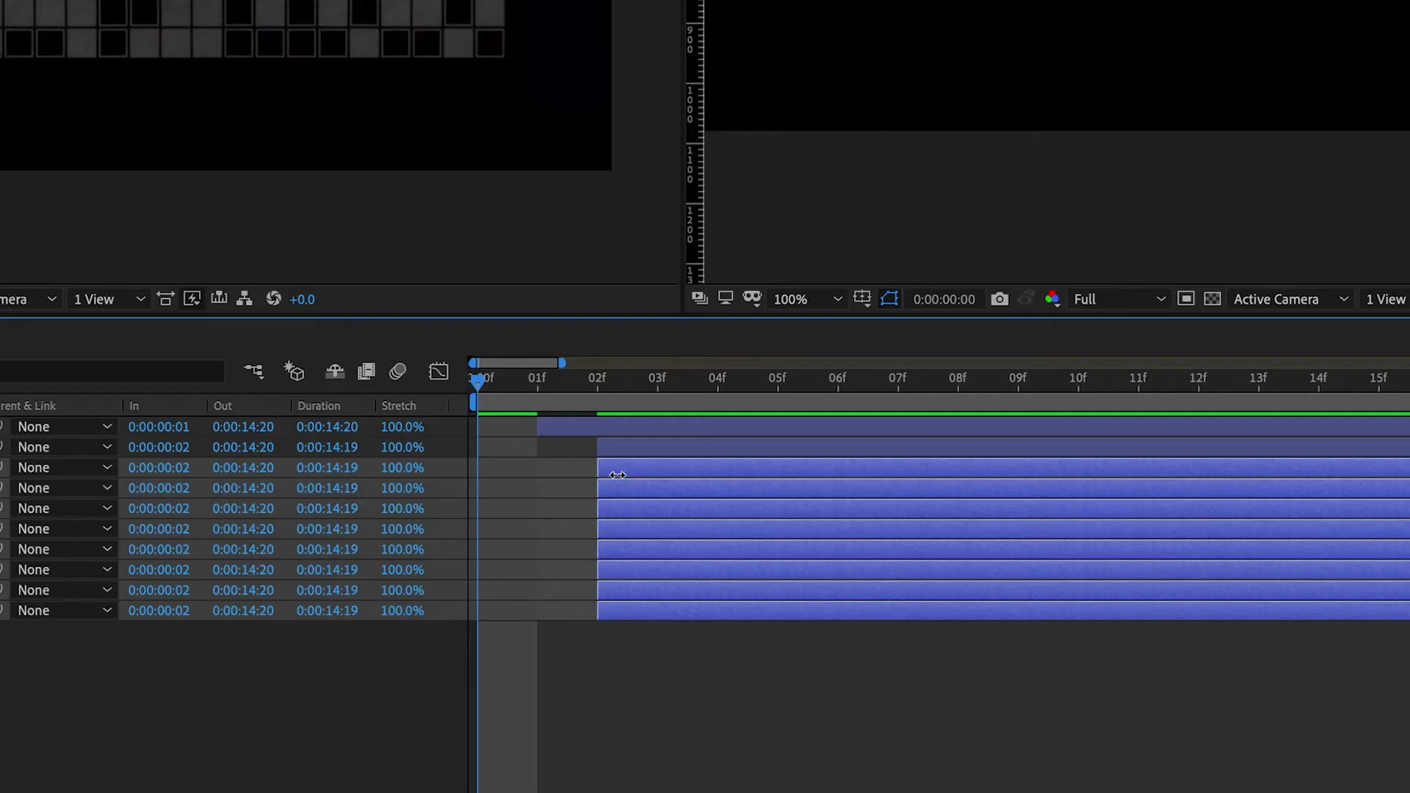
drag(677, 599, 789, 600)
drag(863, 476, 1409, 547)
ctrl+click(918, 471)
ctrl+click(1028, 490)
ctrl+click(1344, 514)
ctrl+click(1383, 534)
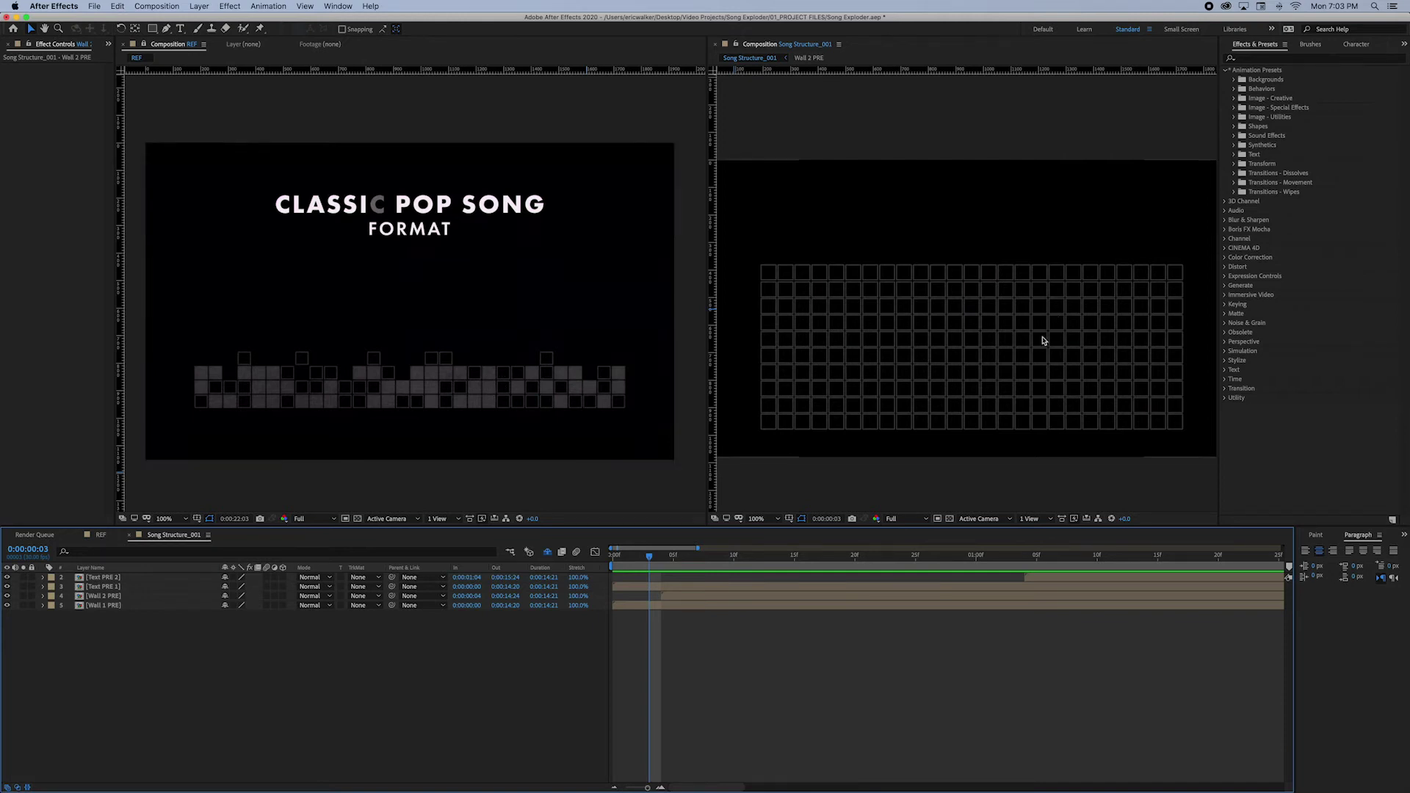
drag(615, 563, 665, 559)
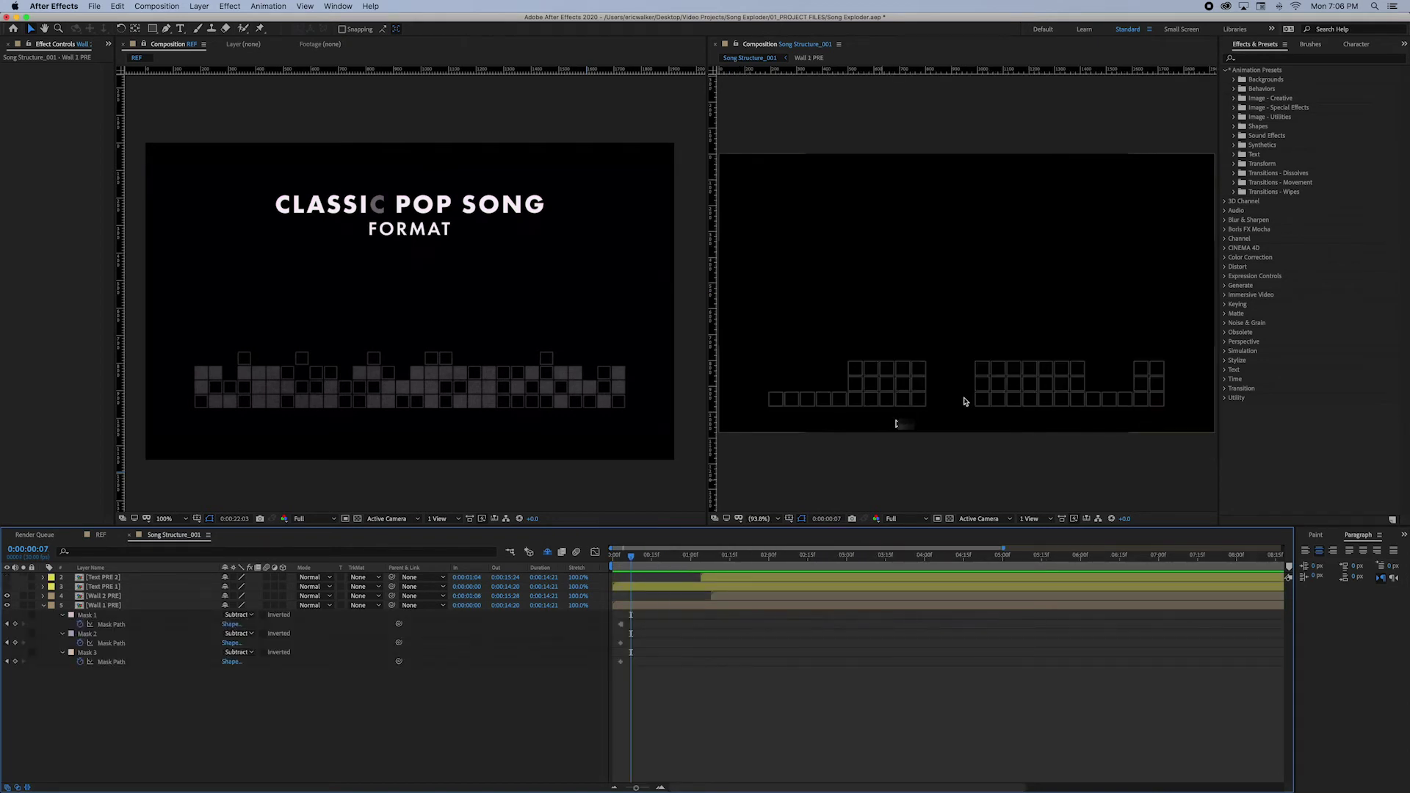
Step: Reshape and keyframe the subtract masks on Wall 1 PRE at 0:00:00:07, aligning their corners with the block edges
click(914, 412)
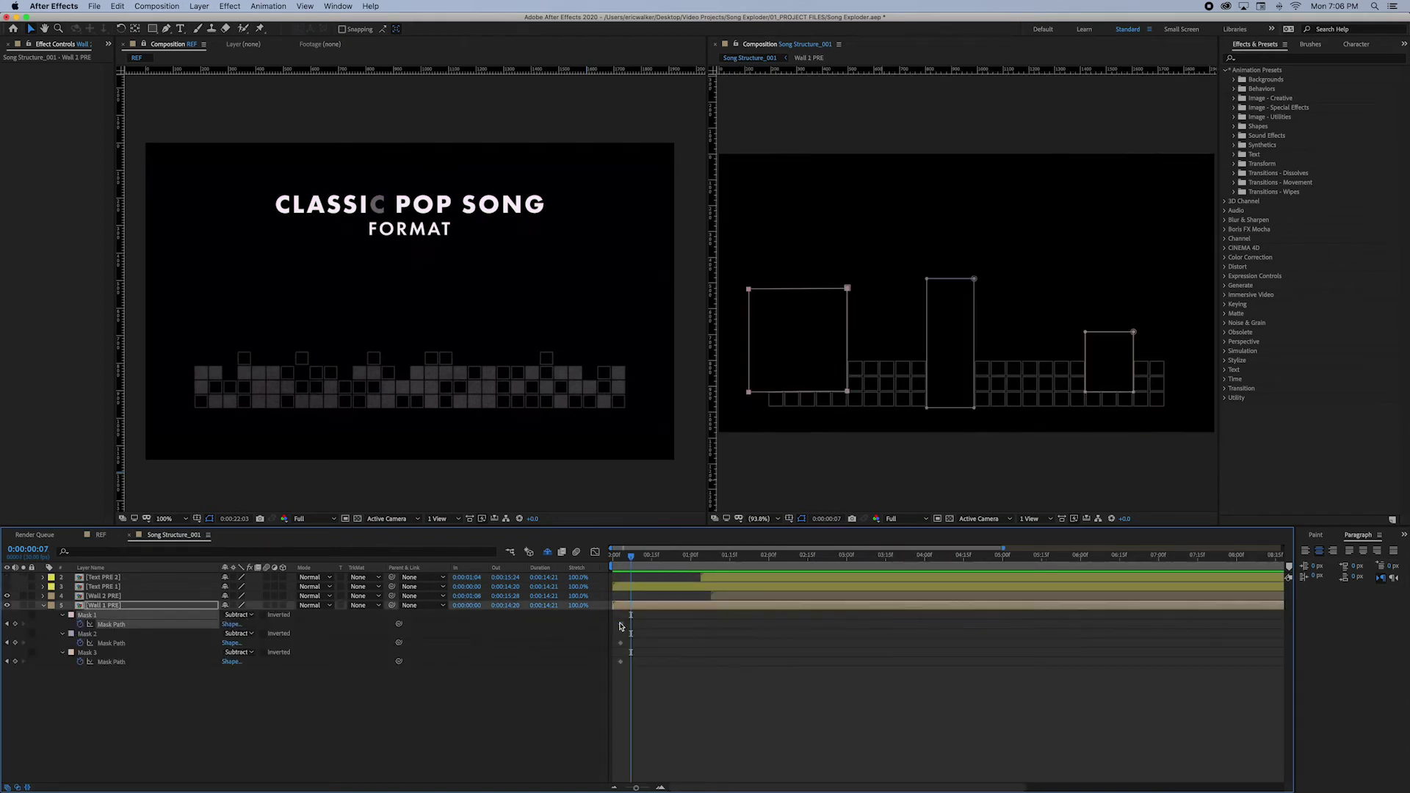
double_click(849, 393)
drag(827, 378, 857, 323)
scroll(876, 358, up, 1)
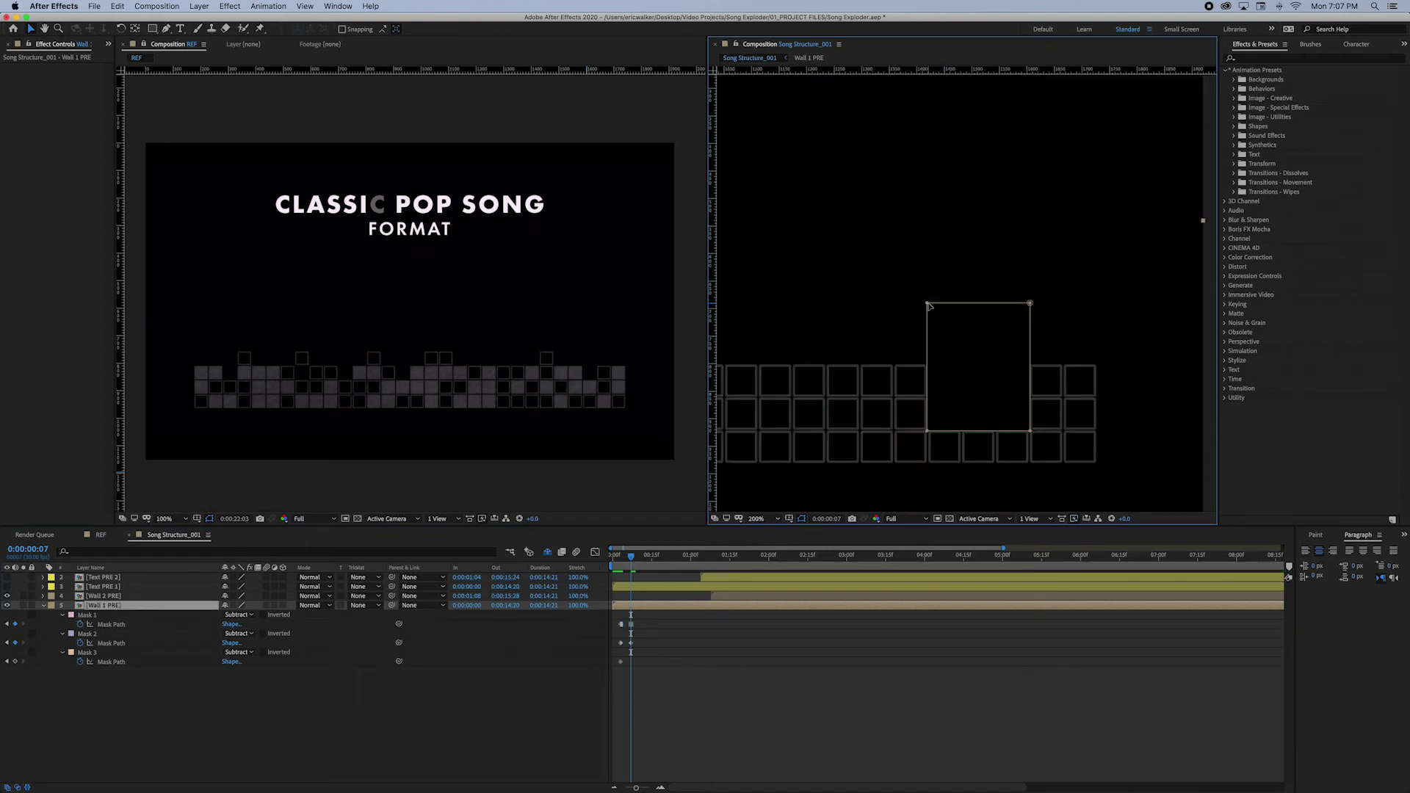
click(928, 305)
drag(927, 431, 861, 431)
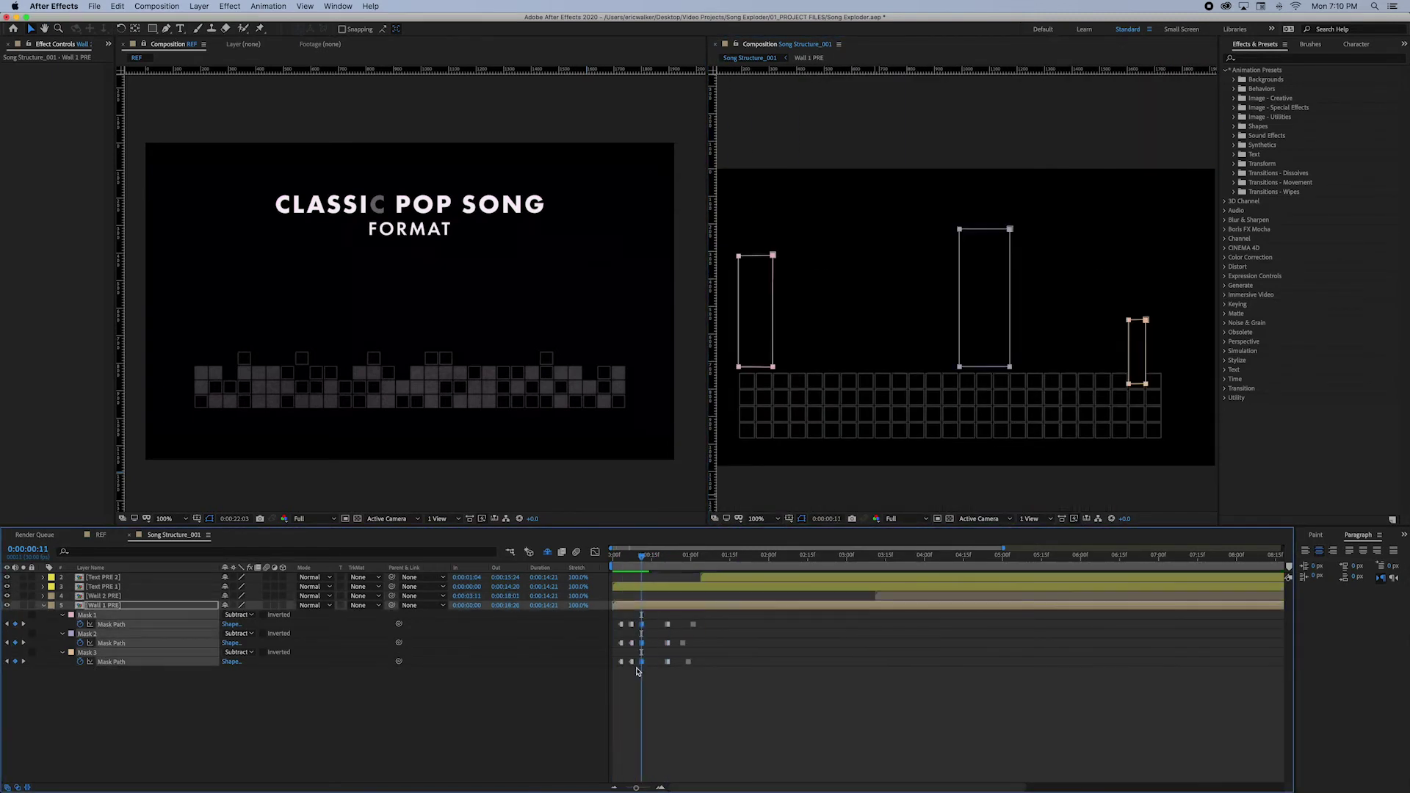
click(612, 563)
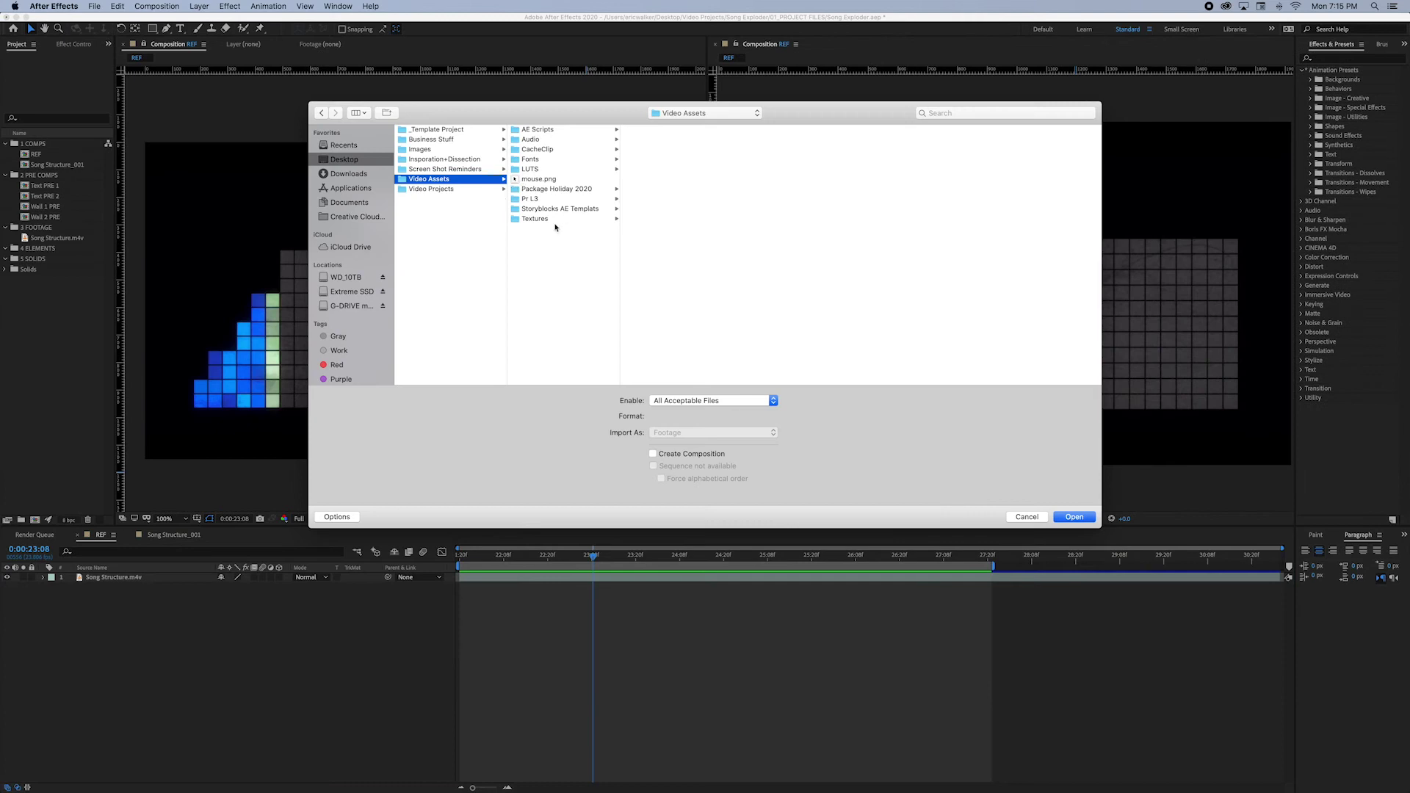
Step: Browse and preview the images in the Textures folder and choose wildtextures-old-recycled-cardboard-texture-1280x853.jpg for import
click(556, 219)
click(659, 149)
key(space)
key(Up)
key(Down)
key(Down)
key(Down)
key(Down)
key(Down)
key(Down)
key(space)
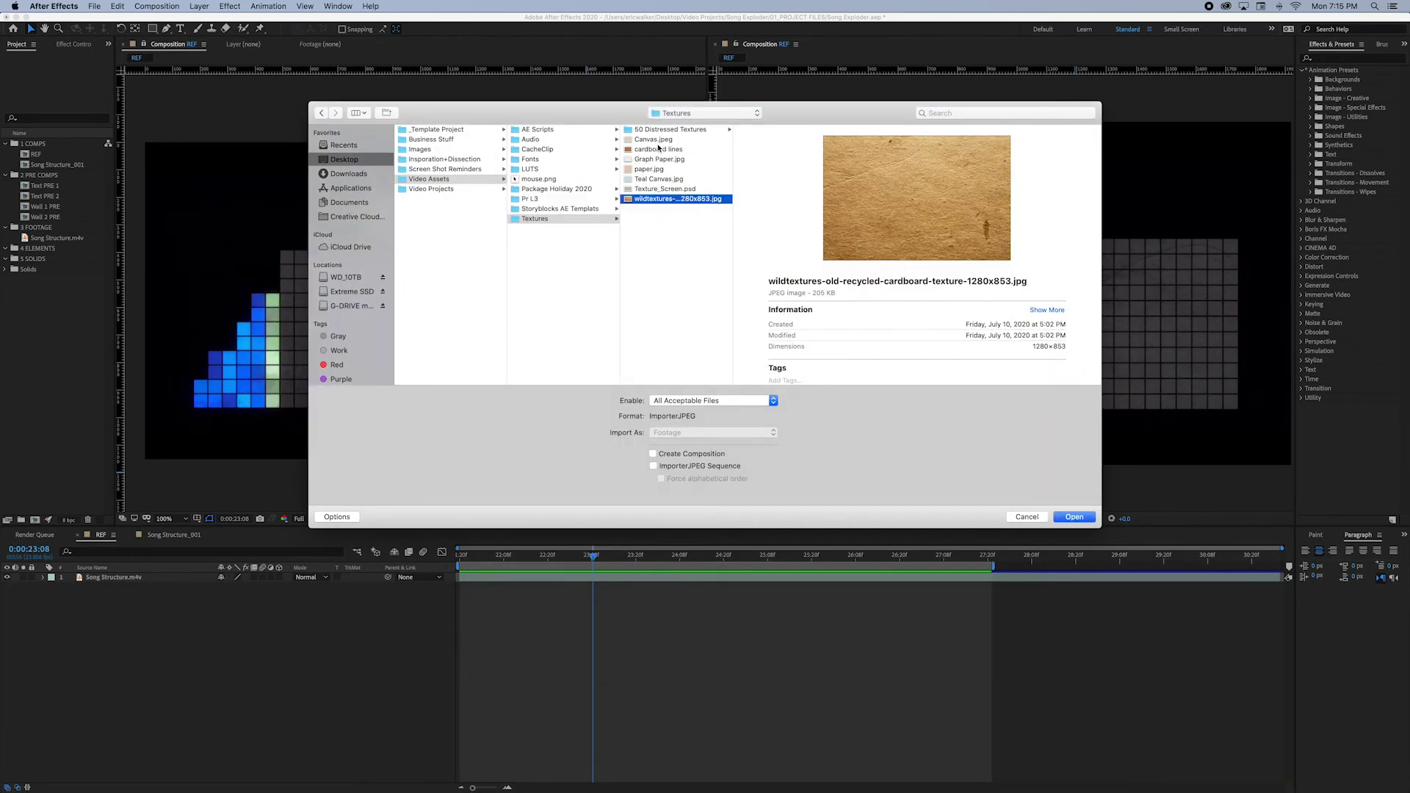
key(space)
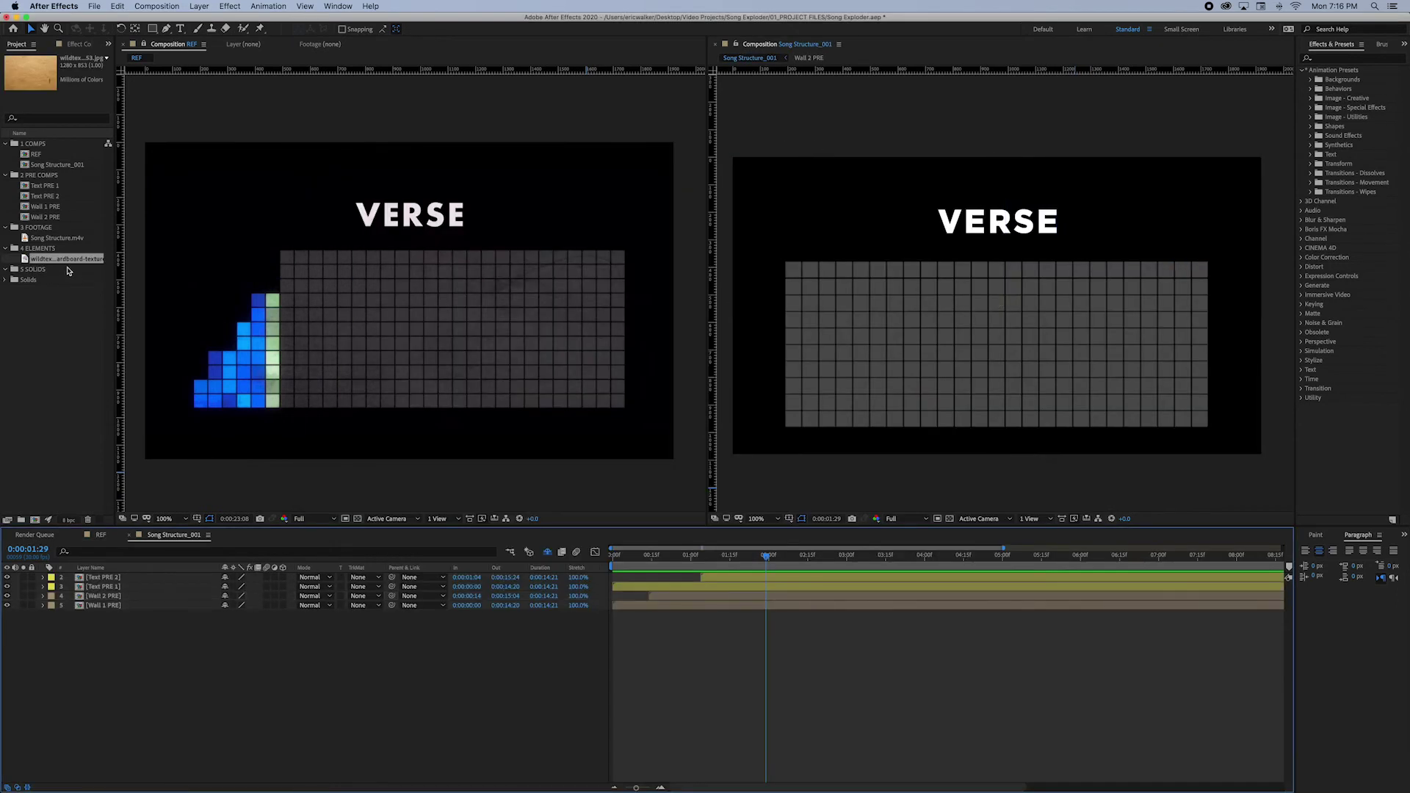
Step: Place the cardboard texture directly above Wall 2 PRE, enlarged to cover the block wall, and enable Preserve Underlying Transparency for it
drag(66, 259, 134, 596)
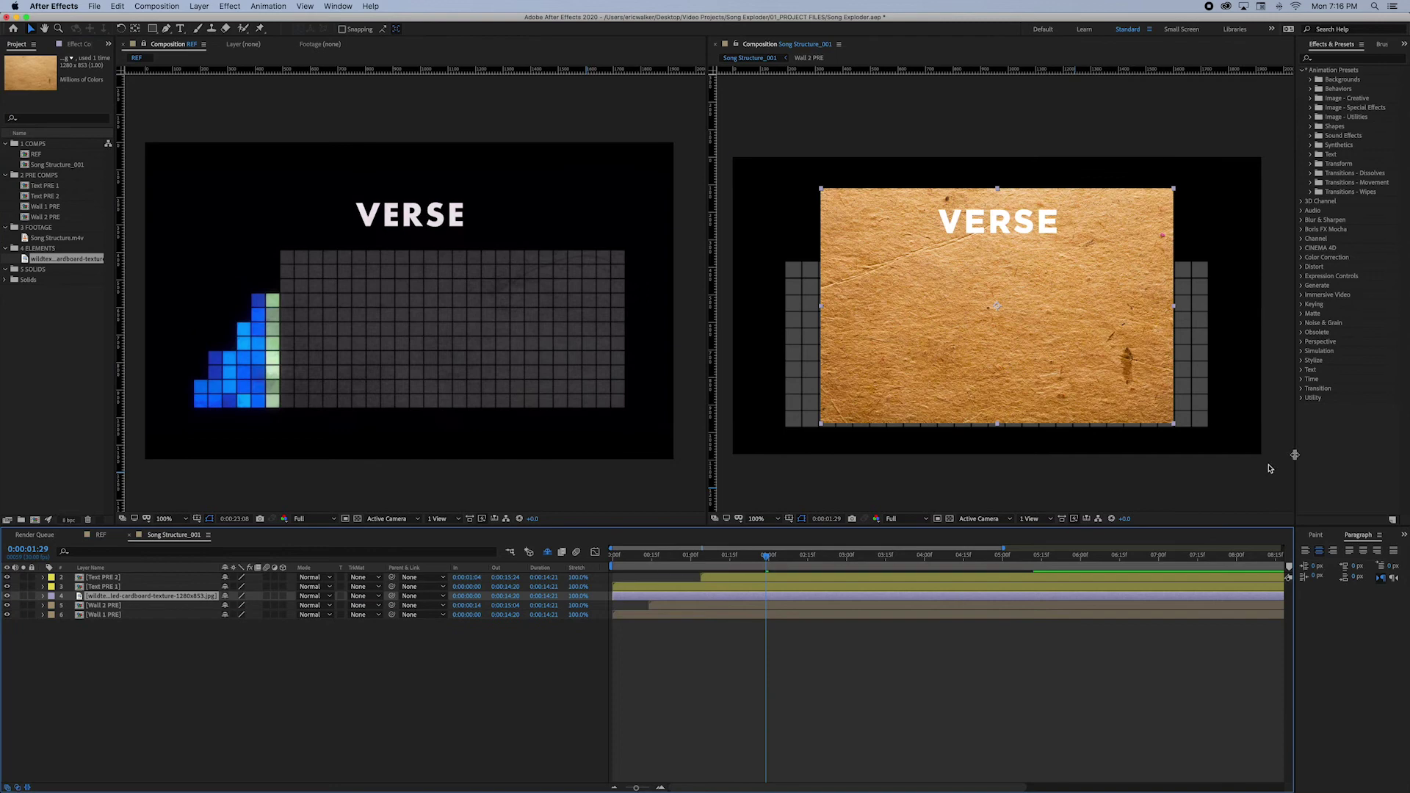
drag(1173, 424, 1234, 464)
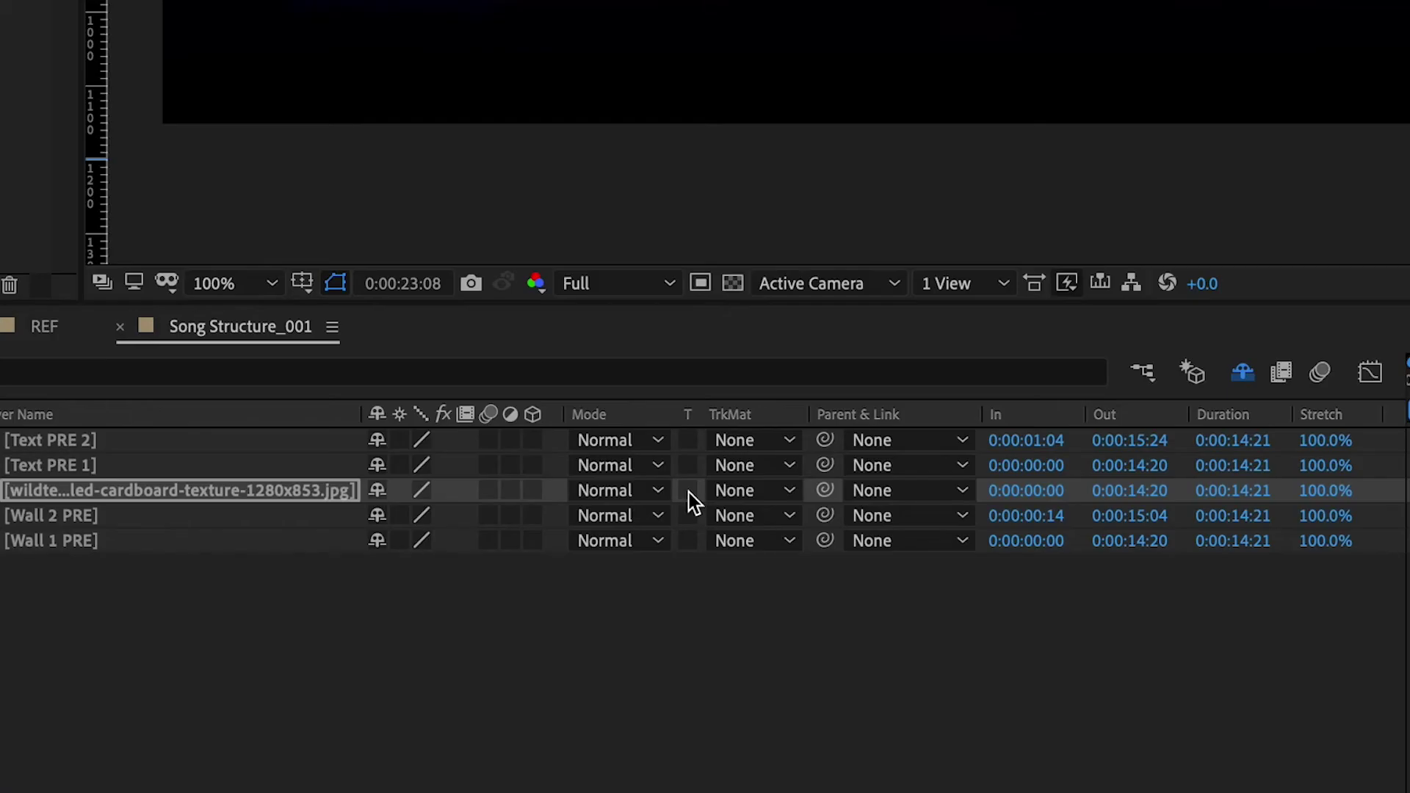
click(341, 596)
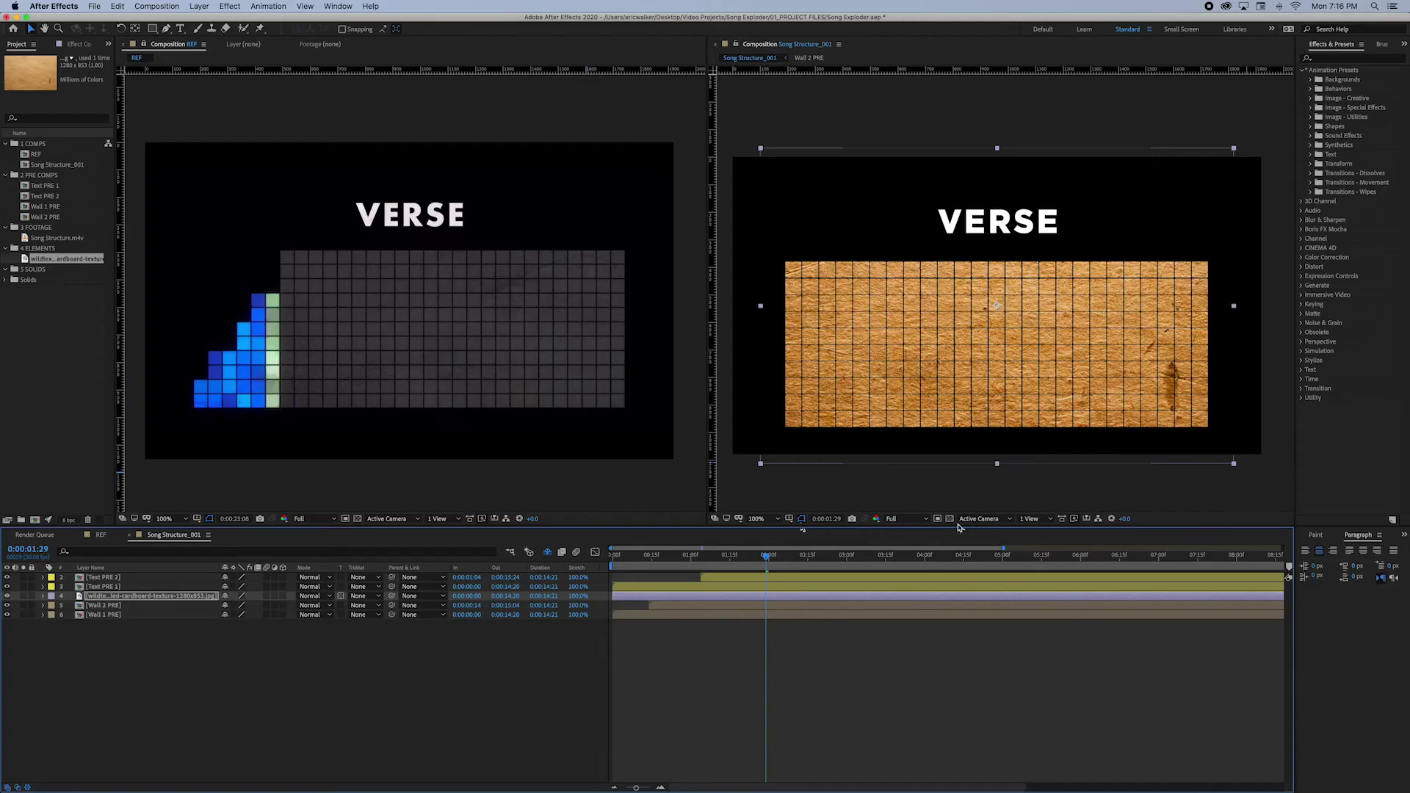
click(949, 519)
click(949, 519)
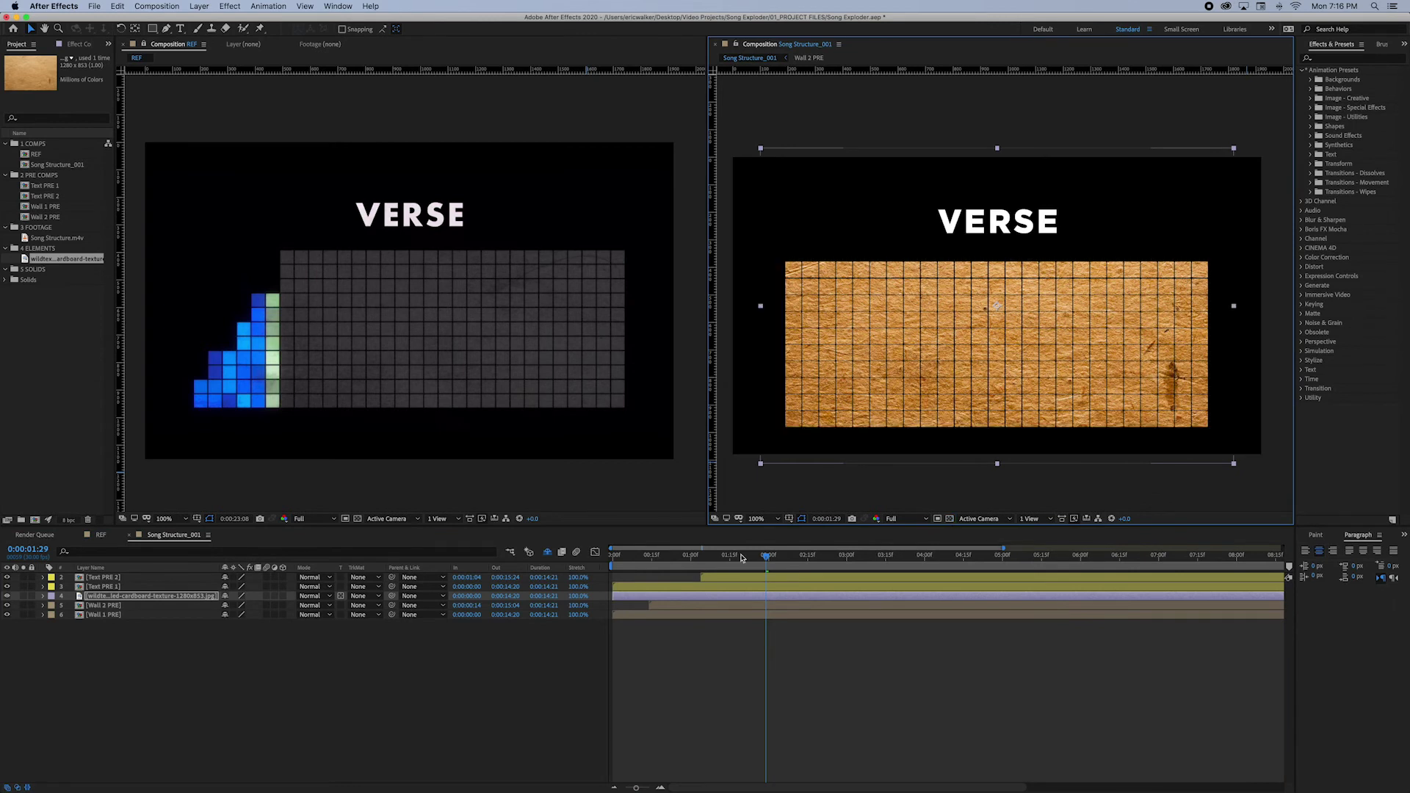
Step: Set the cardboard texture layer's blending mode to Overlay and its opacity to 22%
click(312, 595)
click(333, 538)
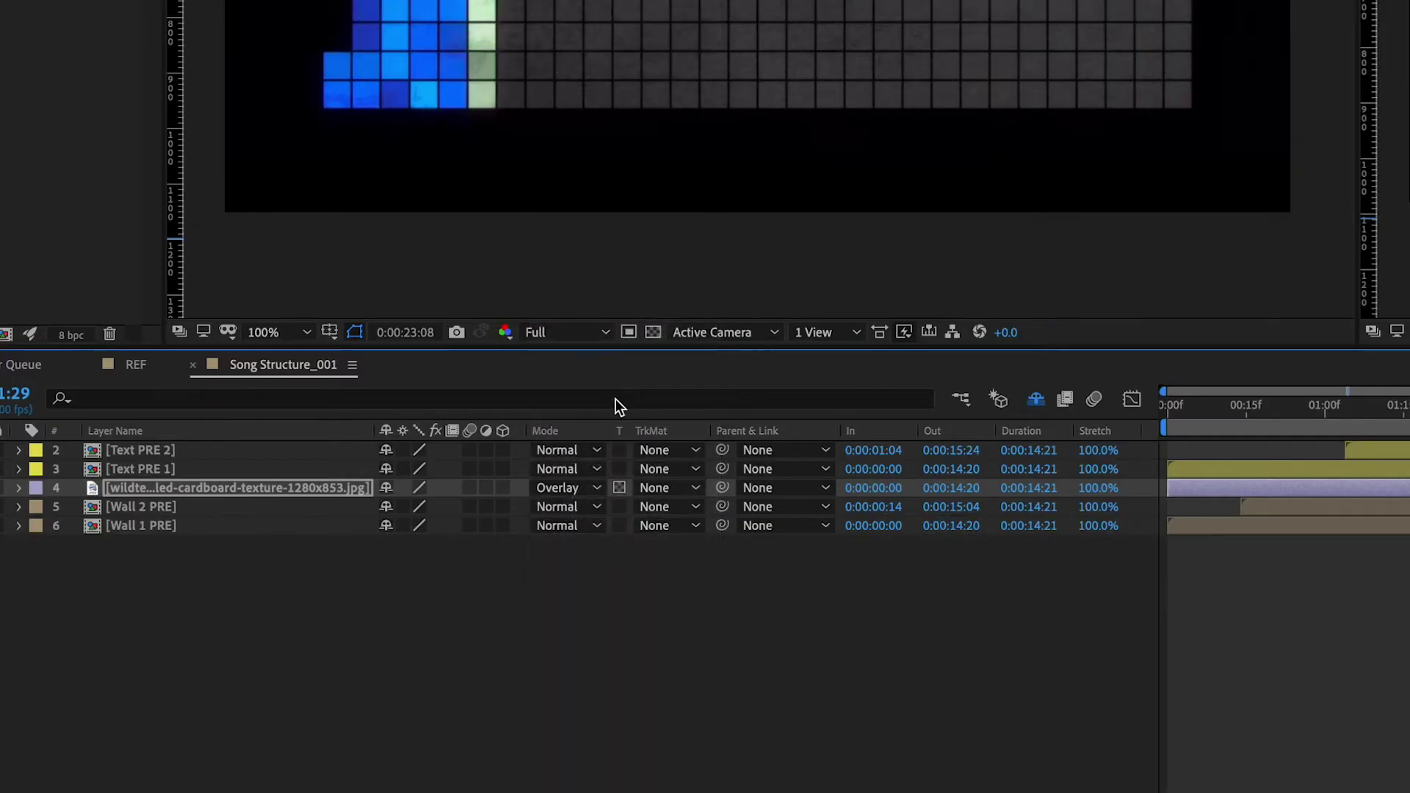
key(t)
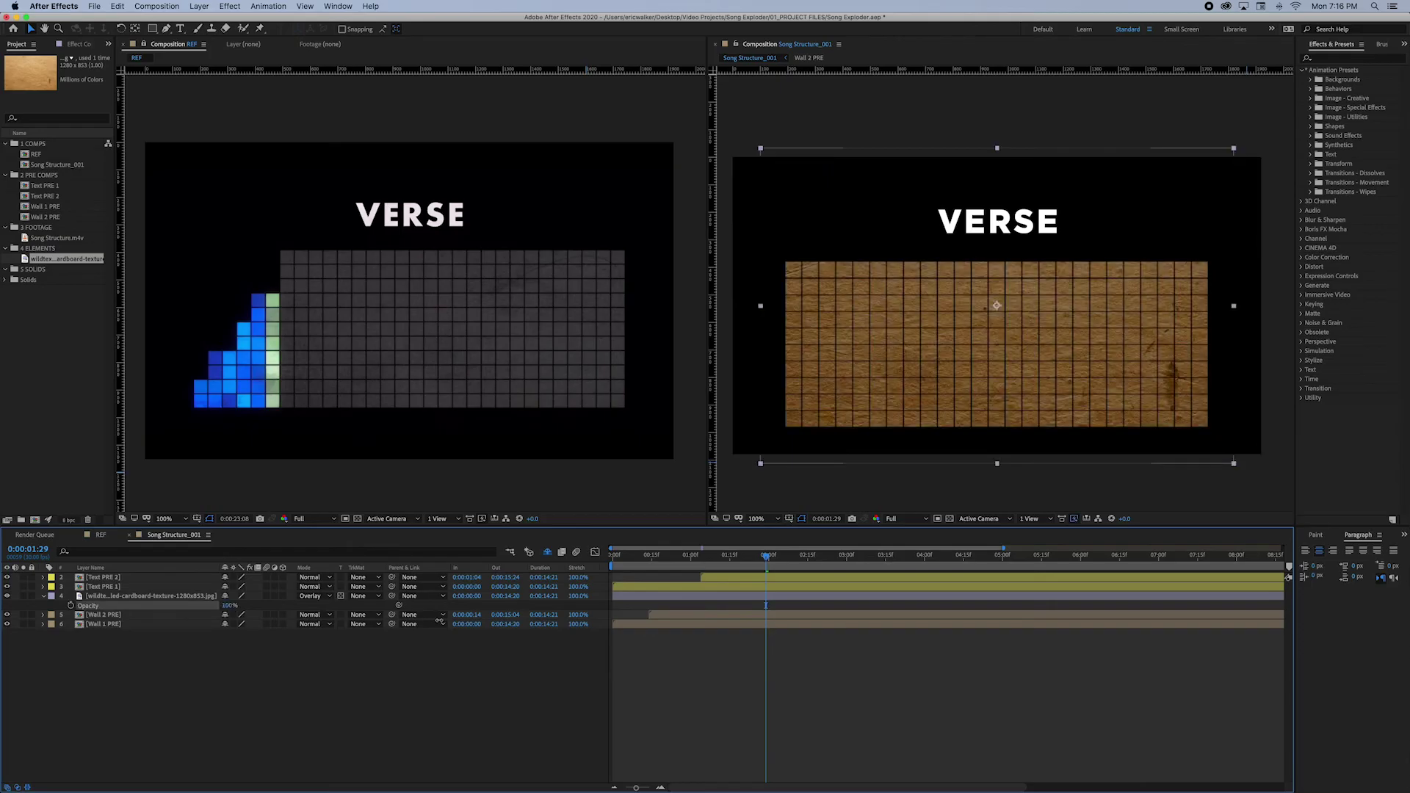
click(944, 350)
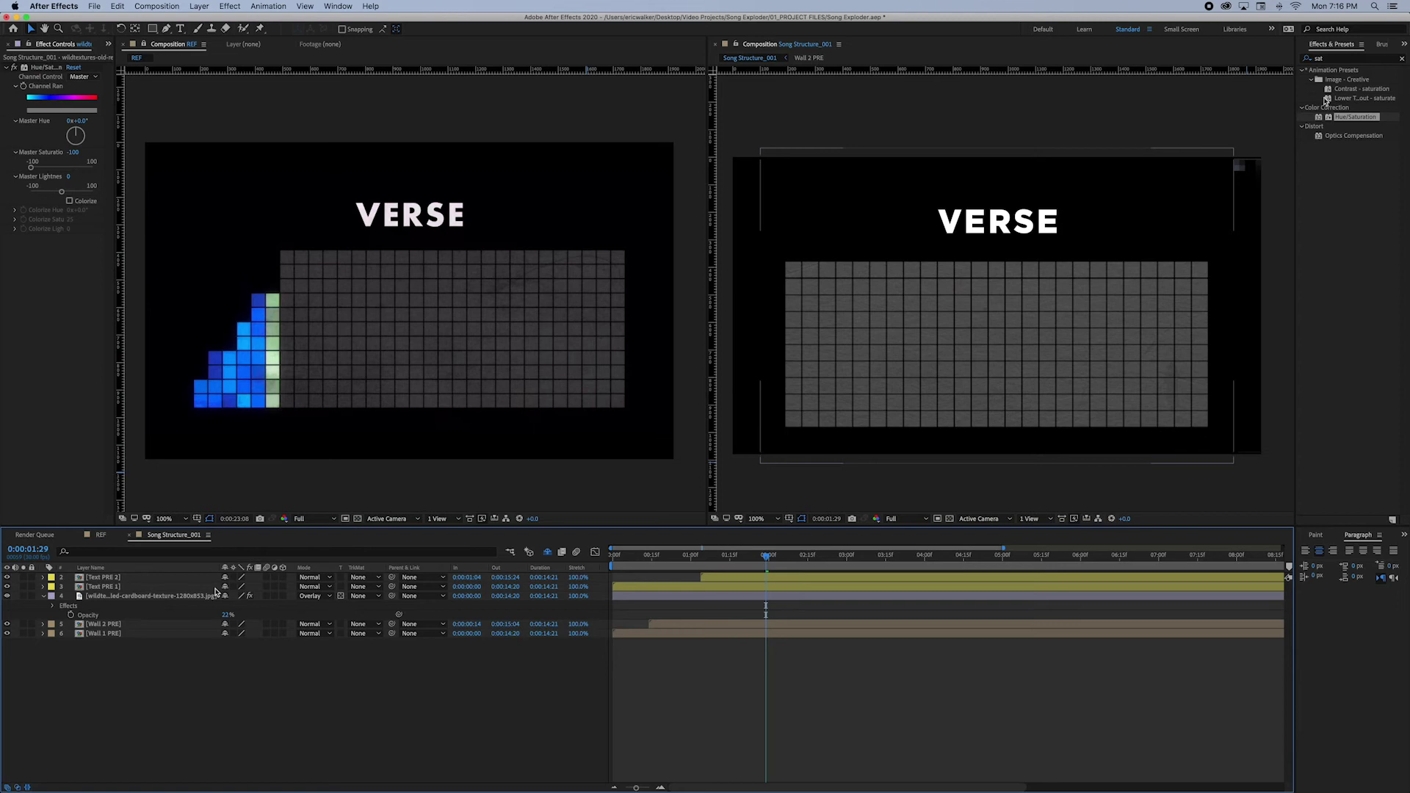
Step: Add a Curves effect to the cardboard texture layer and reshape its curve, raising the highlights and lowering the shadows
click(1352, 58)
text(curv)
click(1340, 147)
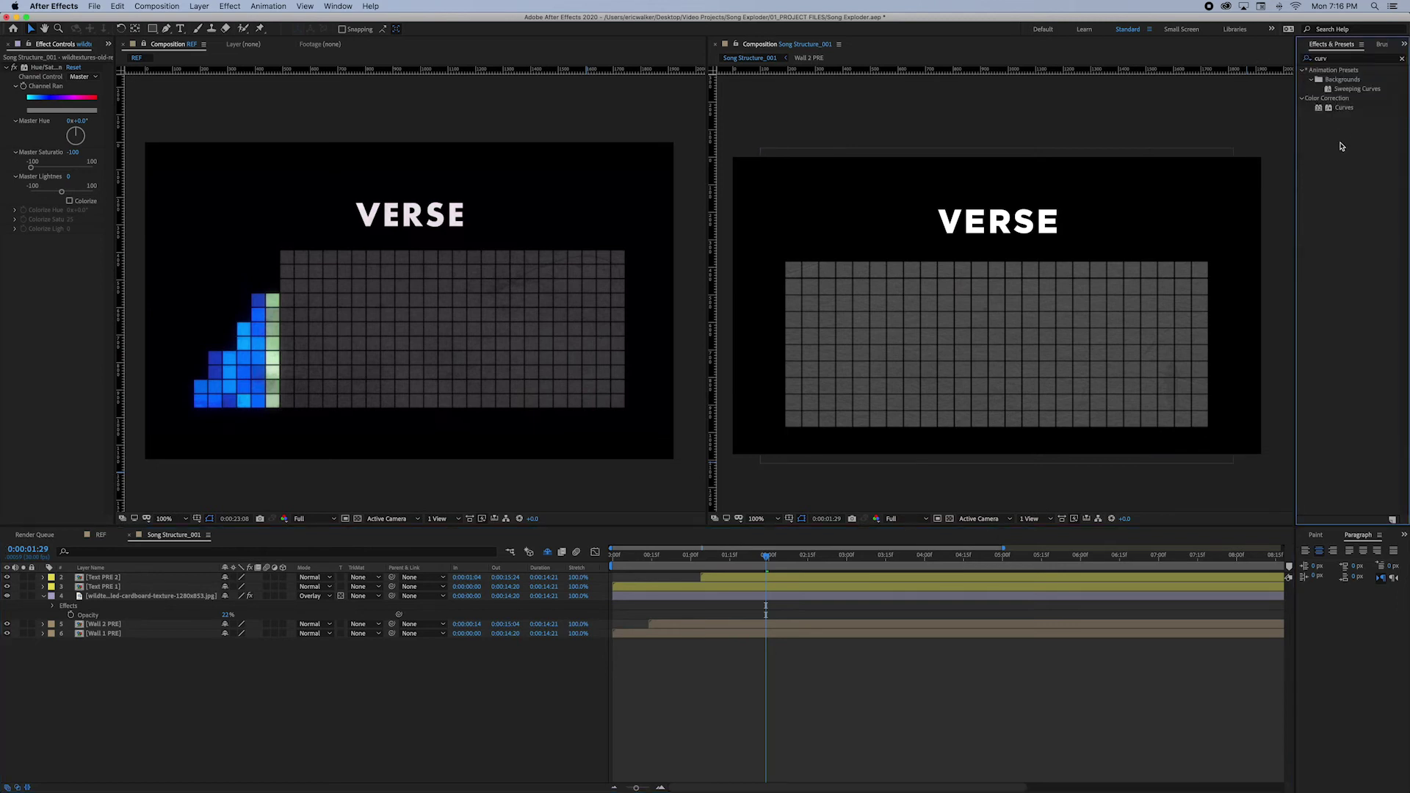
drag(1347, 110, 306, 252)
drag(118, 325, 114, 317)
drag(67, 373, 74, 385)
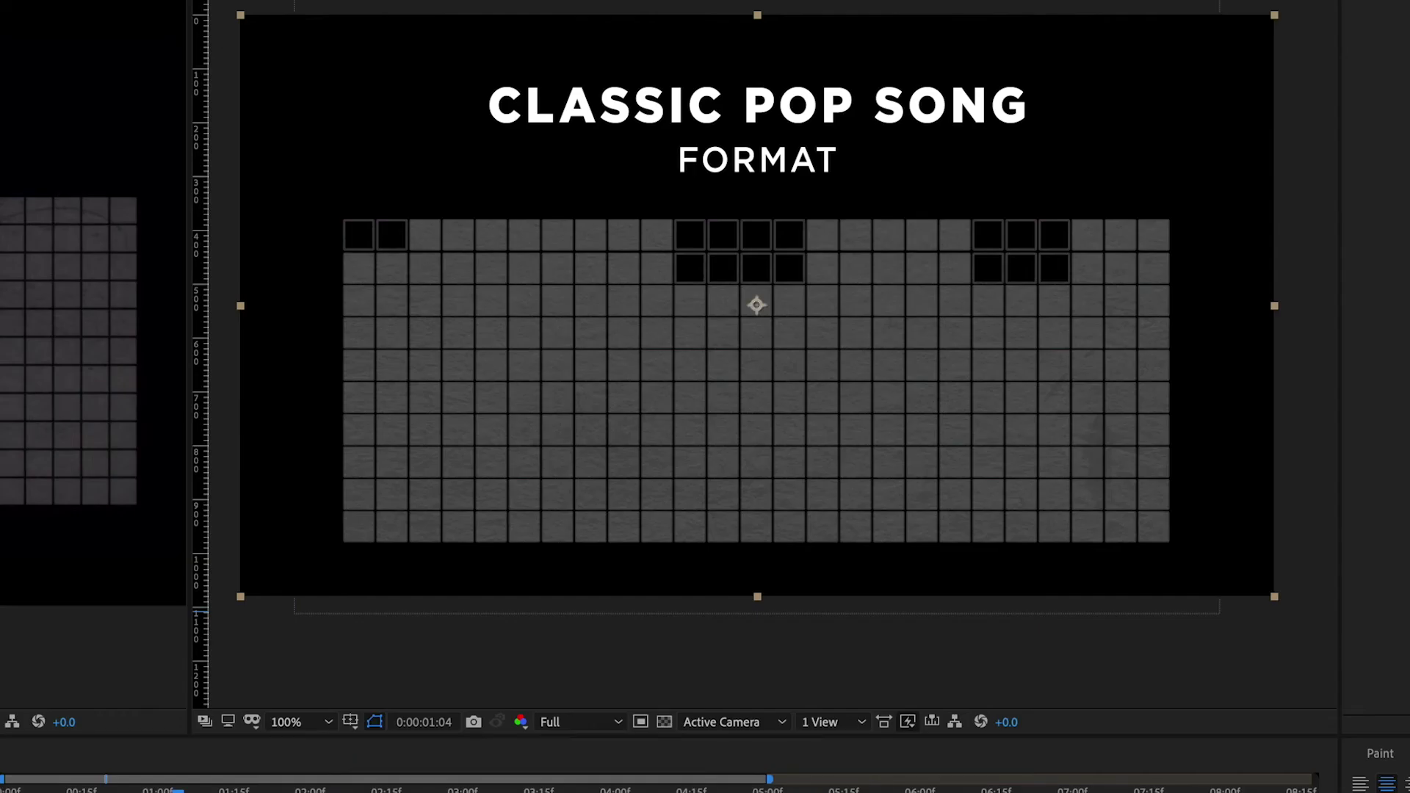
Step: Mask the first block column of Wall PRE COMP Master above its bottom two blocks and set the mask to Subtract
mouse_move(314, 187)
mouse_down()
mouse_move(400, 438)
mouse_move(387, 563)
mouse_up()
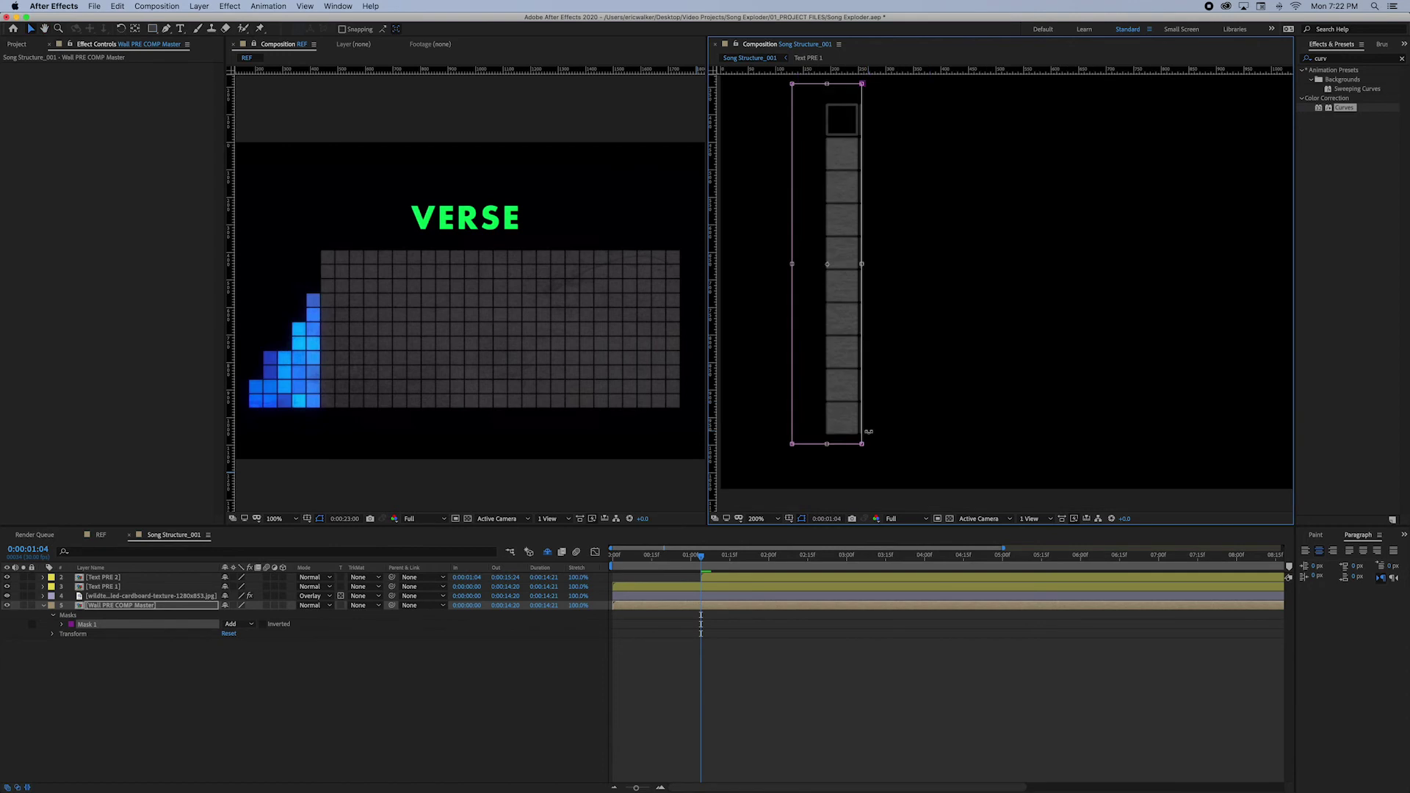
drag(477, 529, 478, 384)
key(comma)
click(239, 624)
click(249, 655)
Step: Start keyframing Mask 1's Mask Path on Wall PRE COMP Master at 0:00:01:04 and step back one frame
key(period)
key(m)
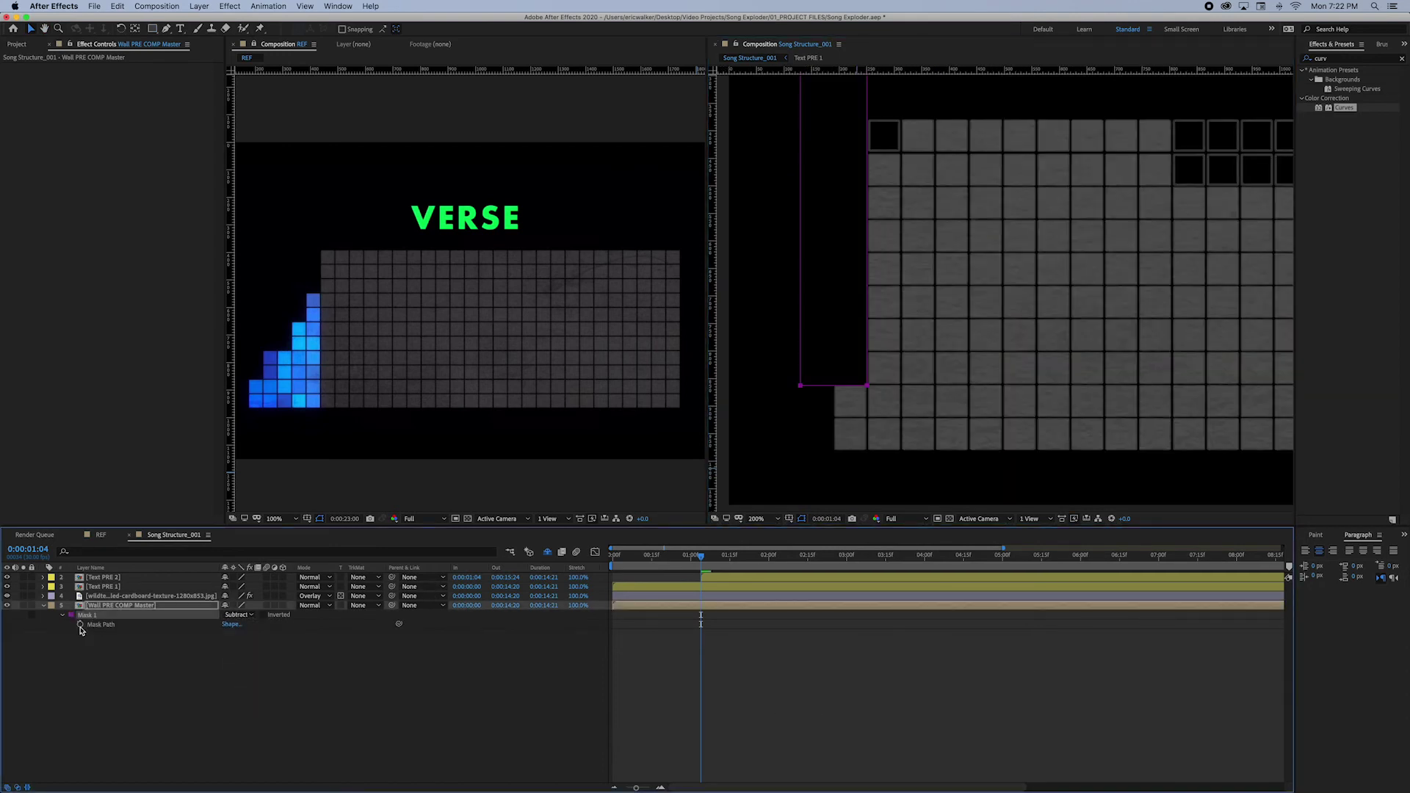
click(80, 624)
key(comma)
key(Page_Up)
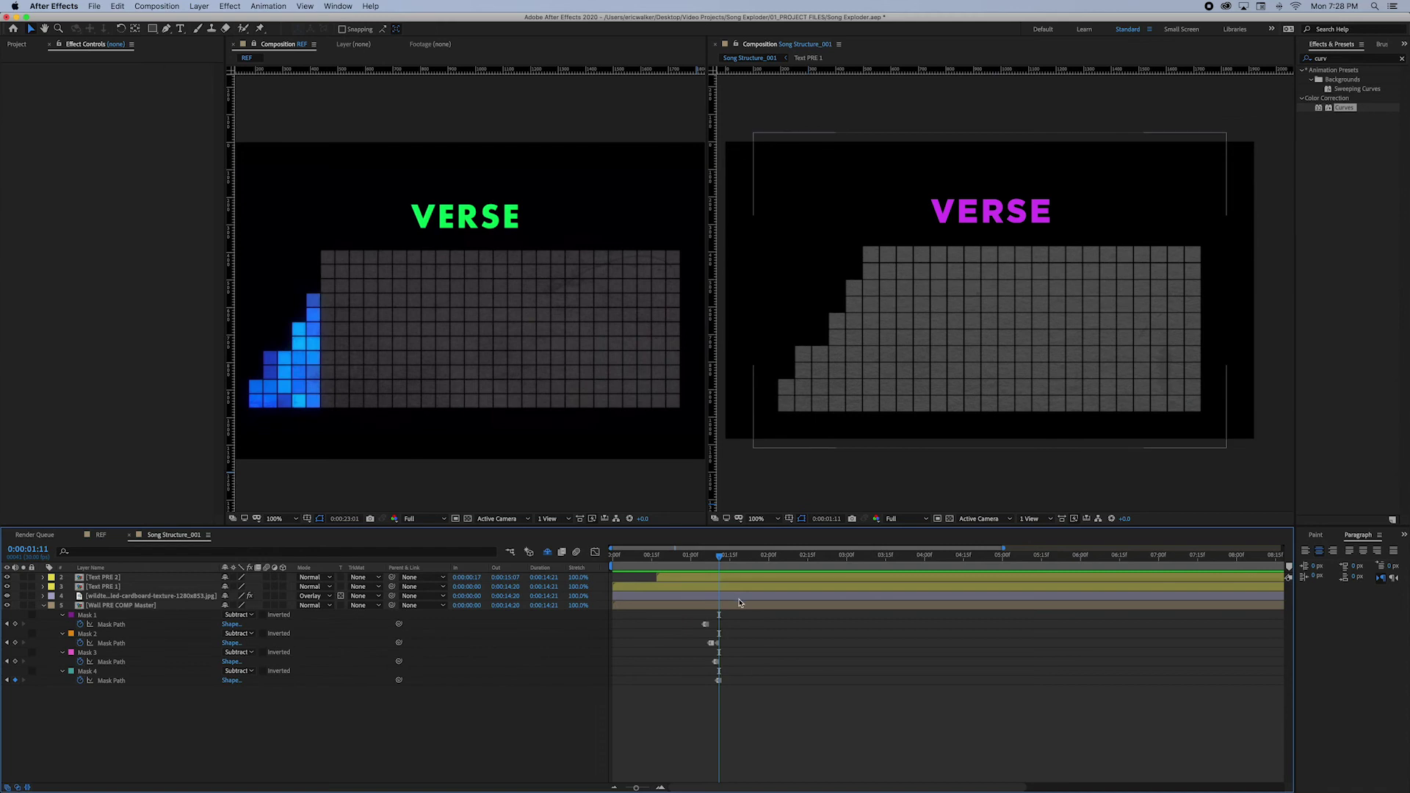
Step: Duplicate the masked Wall PRE COMP Master layer and open the layer style choices for the upper copy
click(738, 607)
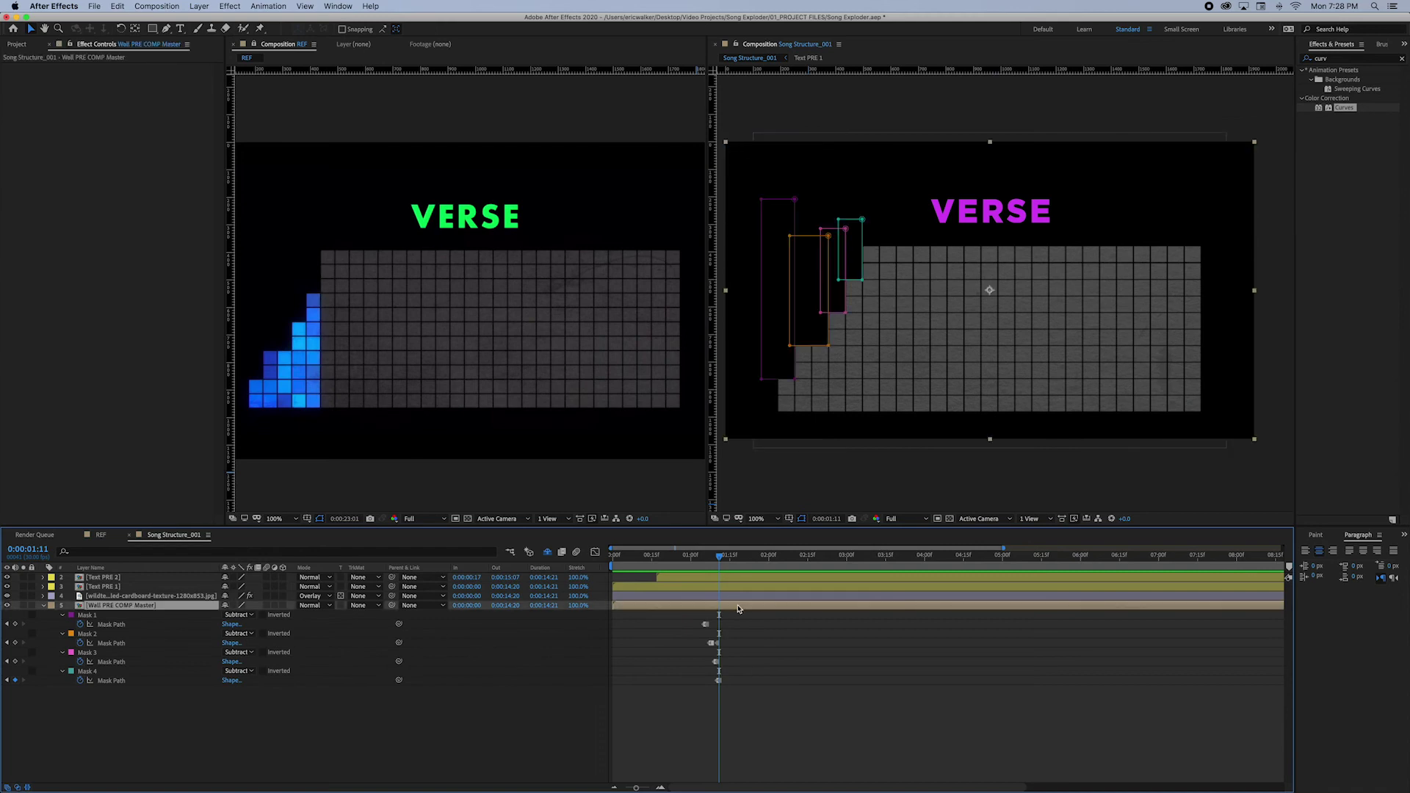
key(super+d)
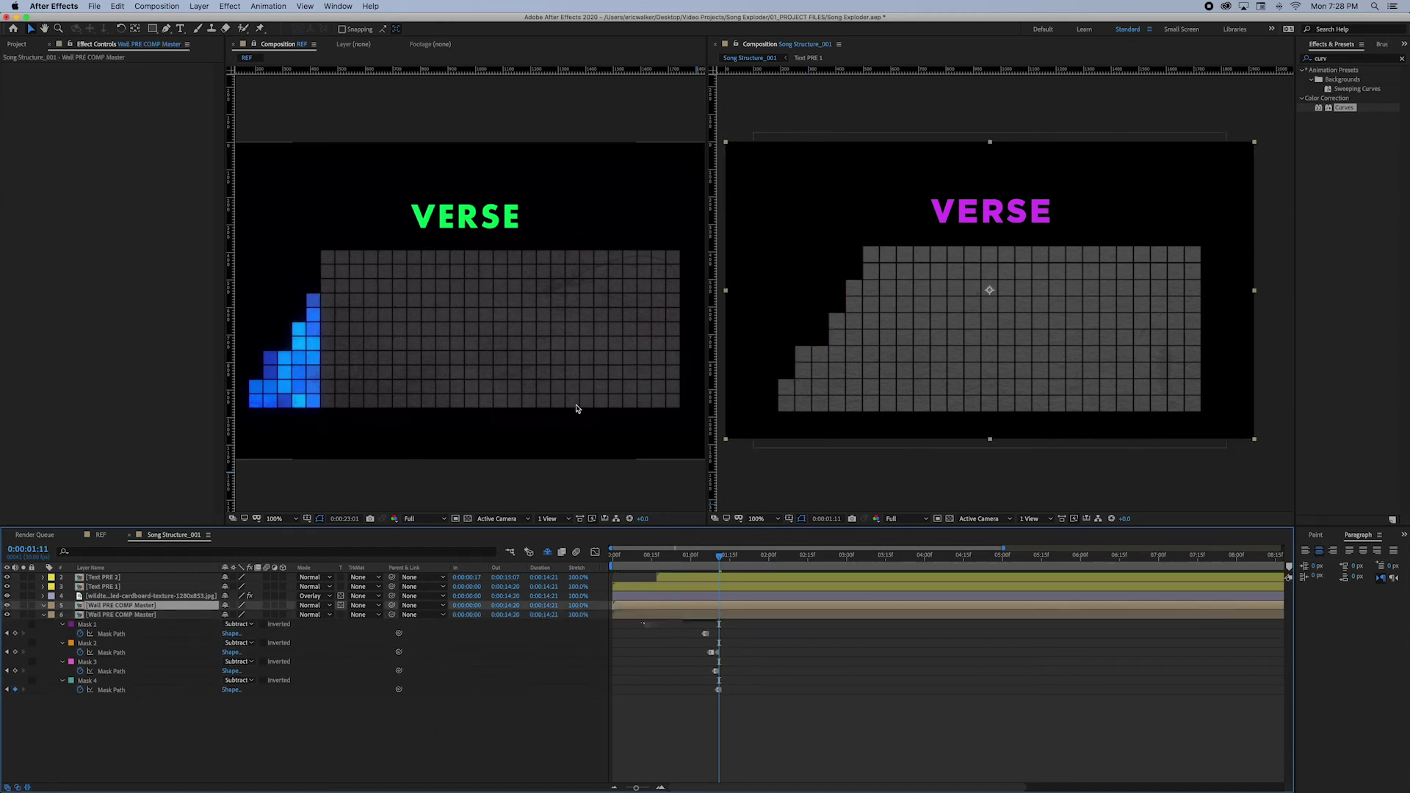
click(199, 6)
mouse_move(301, 259)
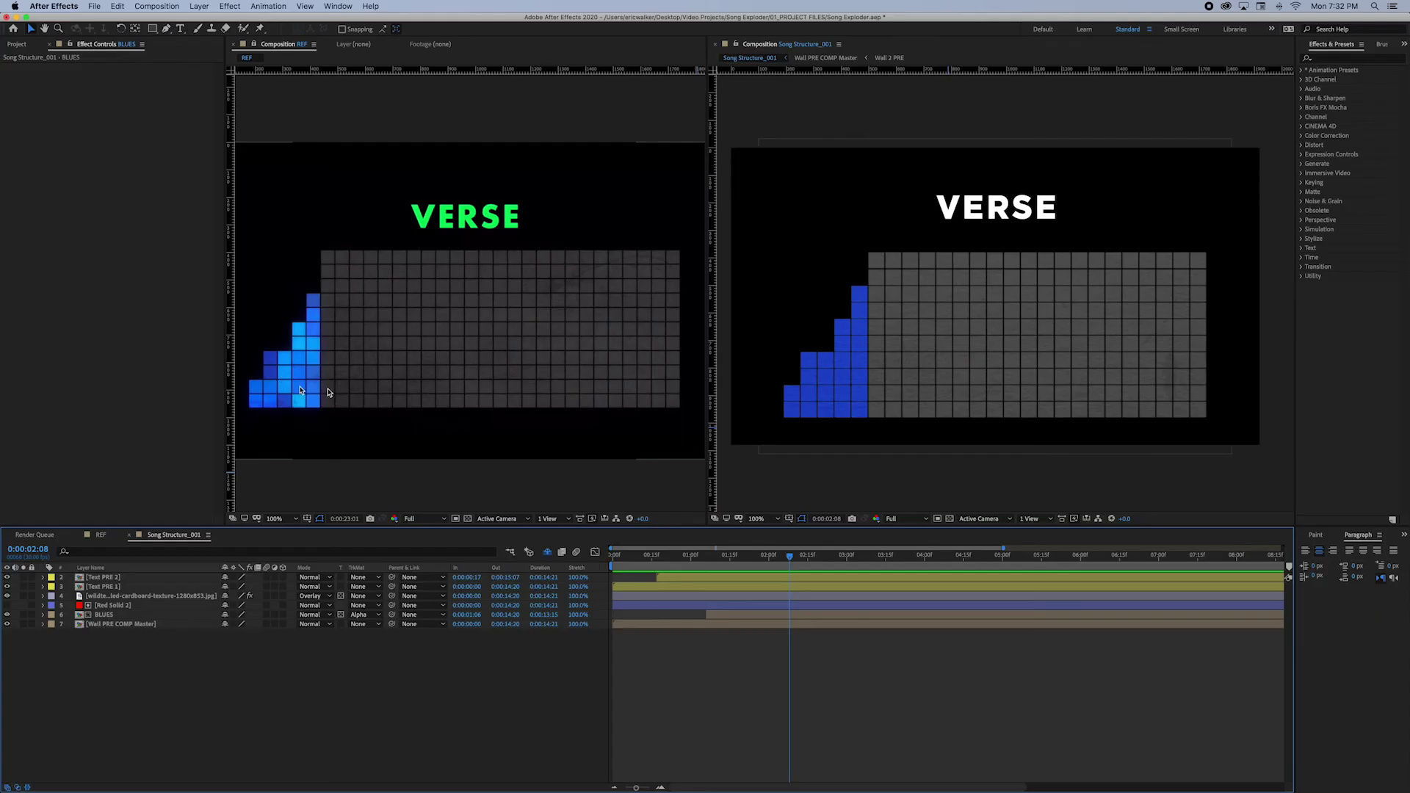
Step: Duplicate the BLUES layer, set the copy's Color Overlay to light blue, and reveal its keyframes near the column build-up
click(747, 618)
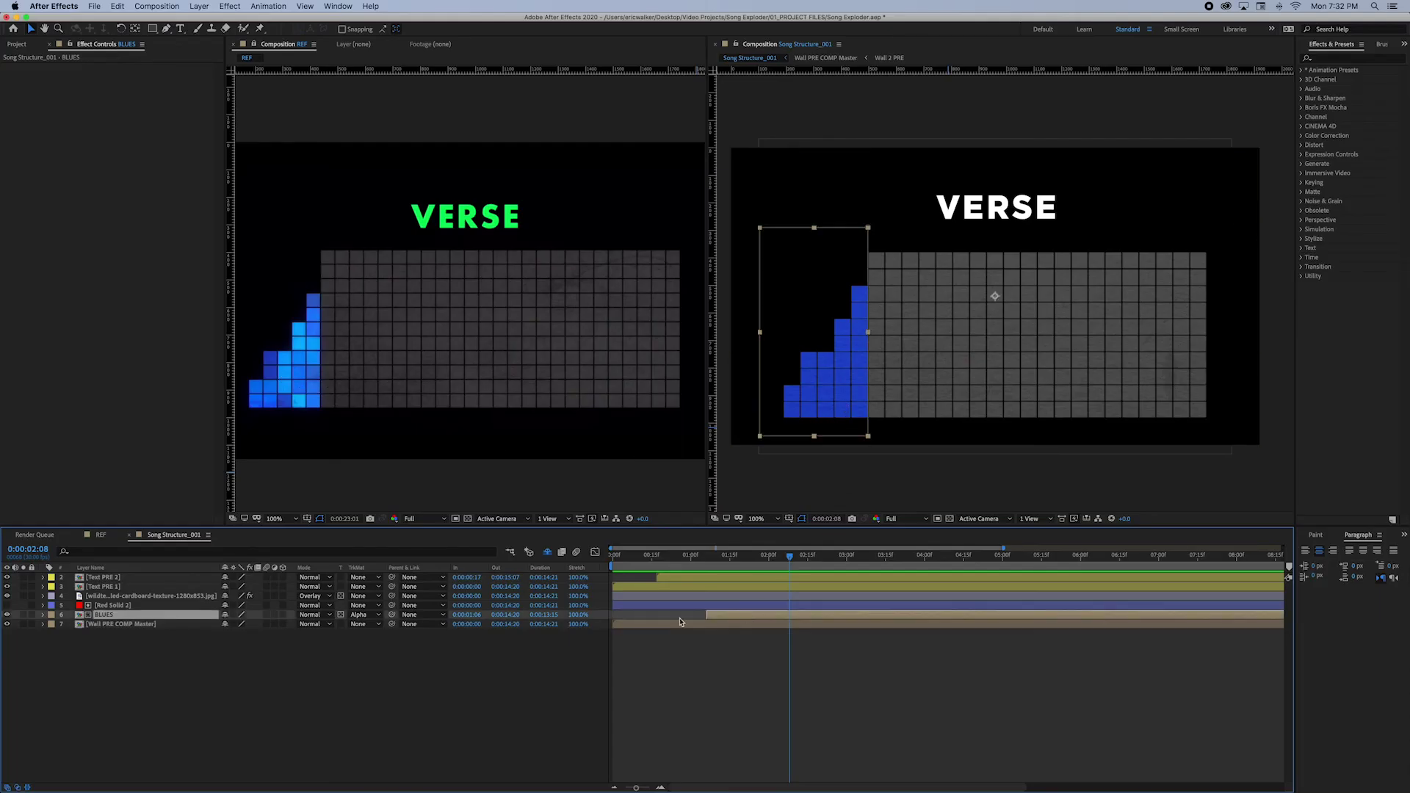
key(super+d)
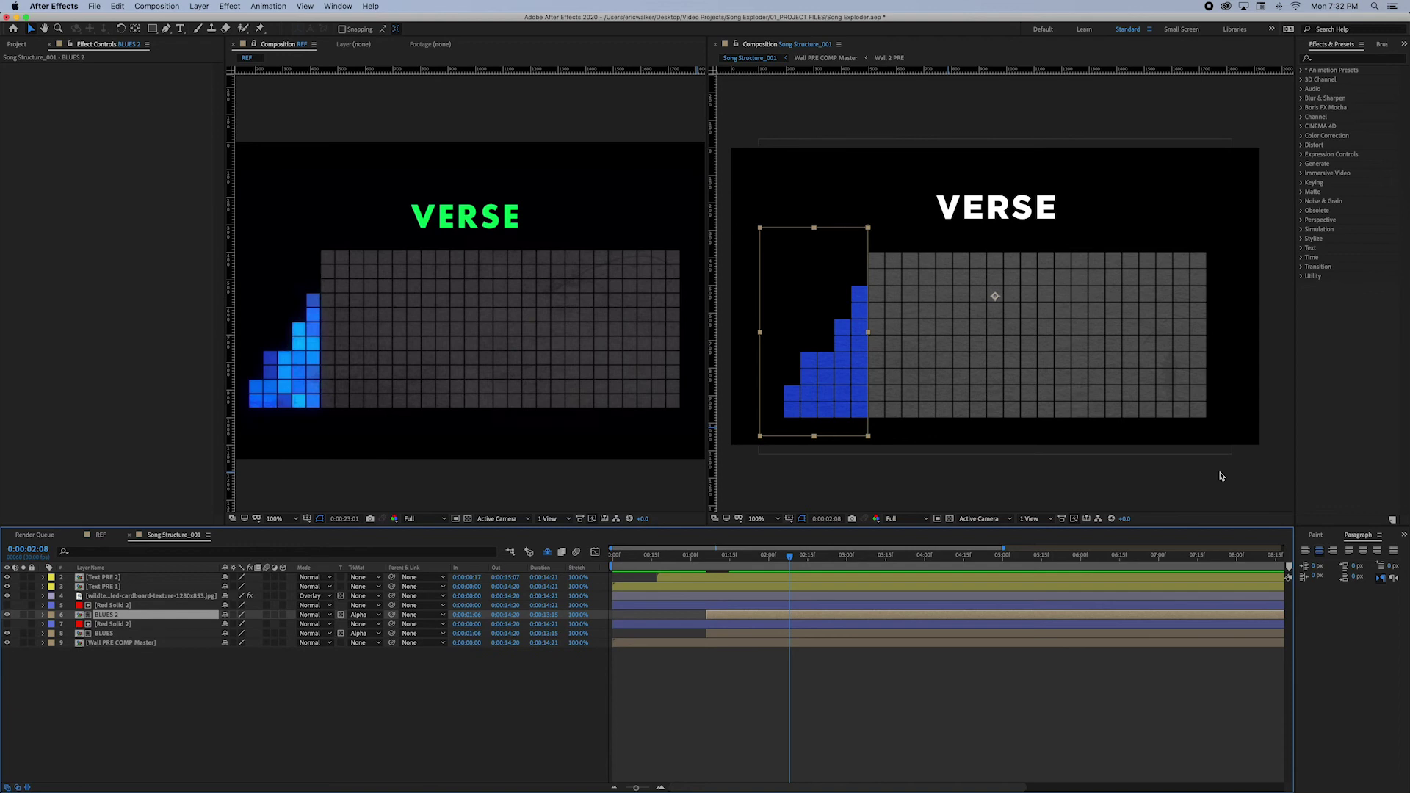
click(42, 617)
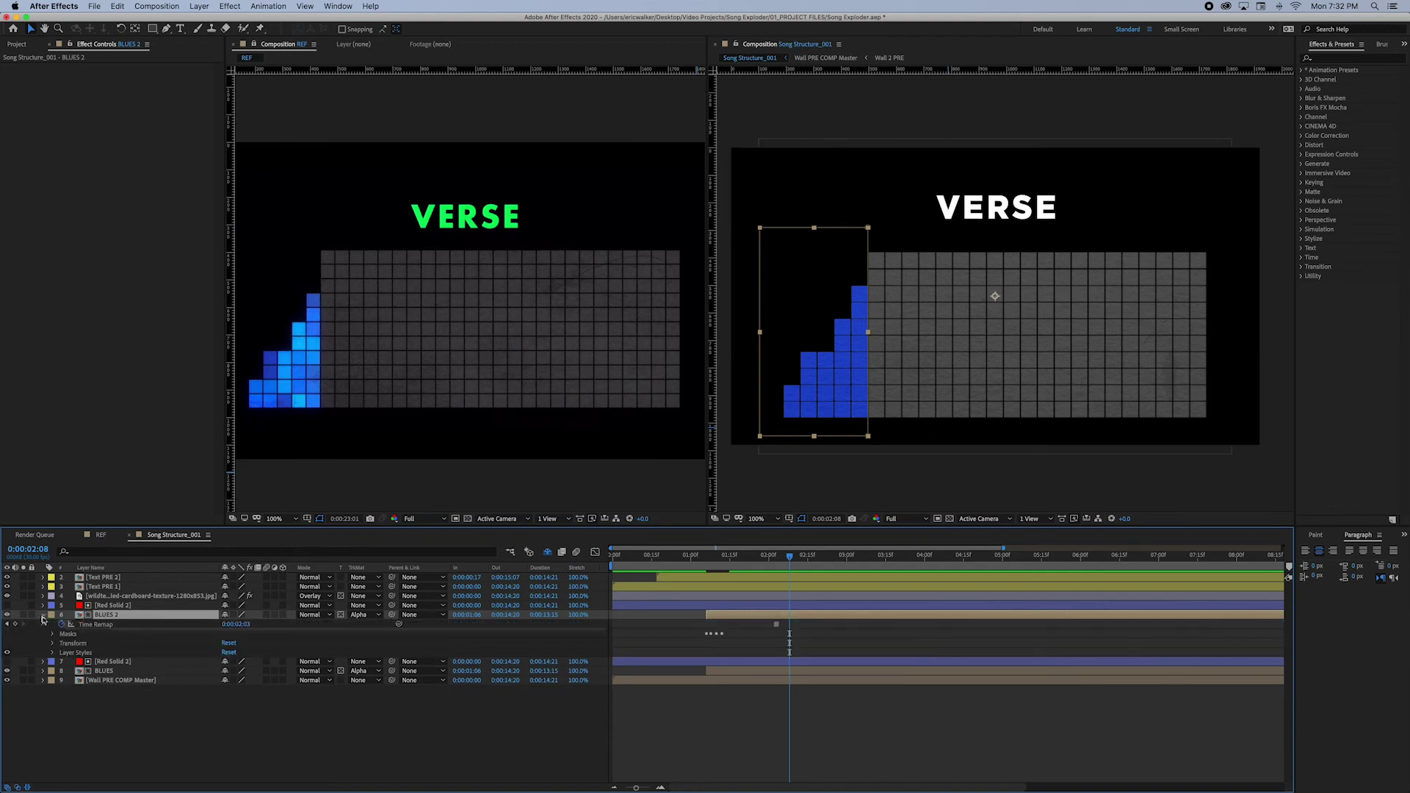
click(53, 653)
click(61, 671)
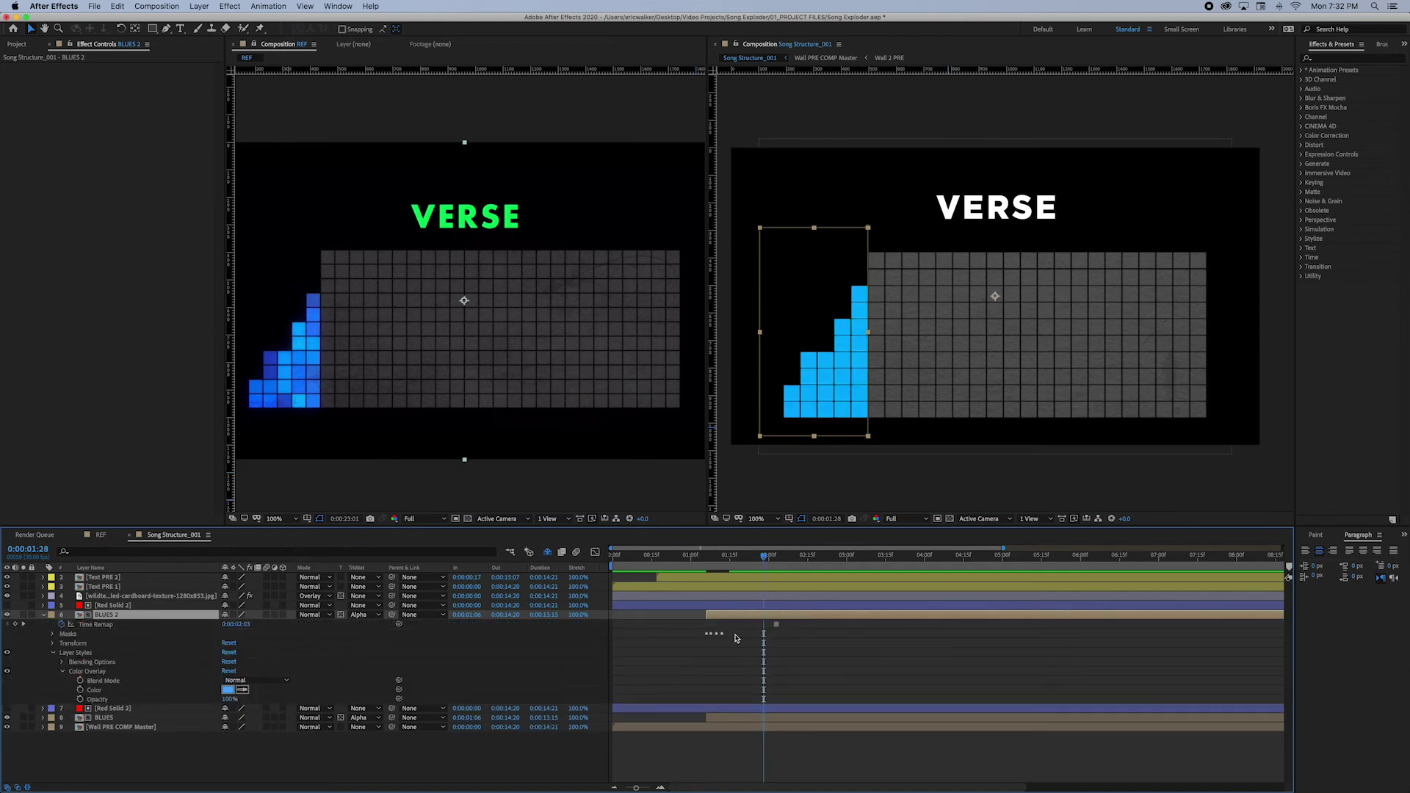
key(u)
drag(732, 560, 714, 564)
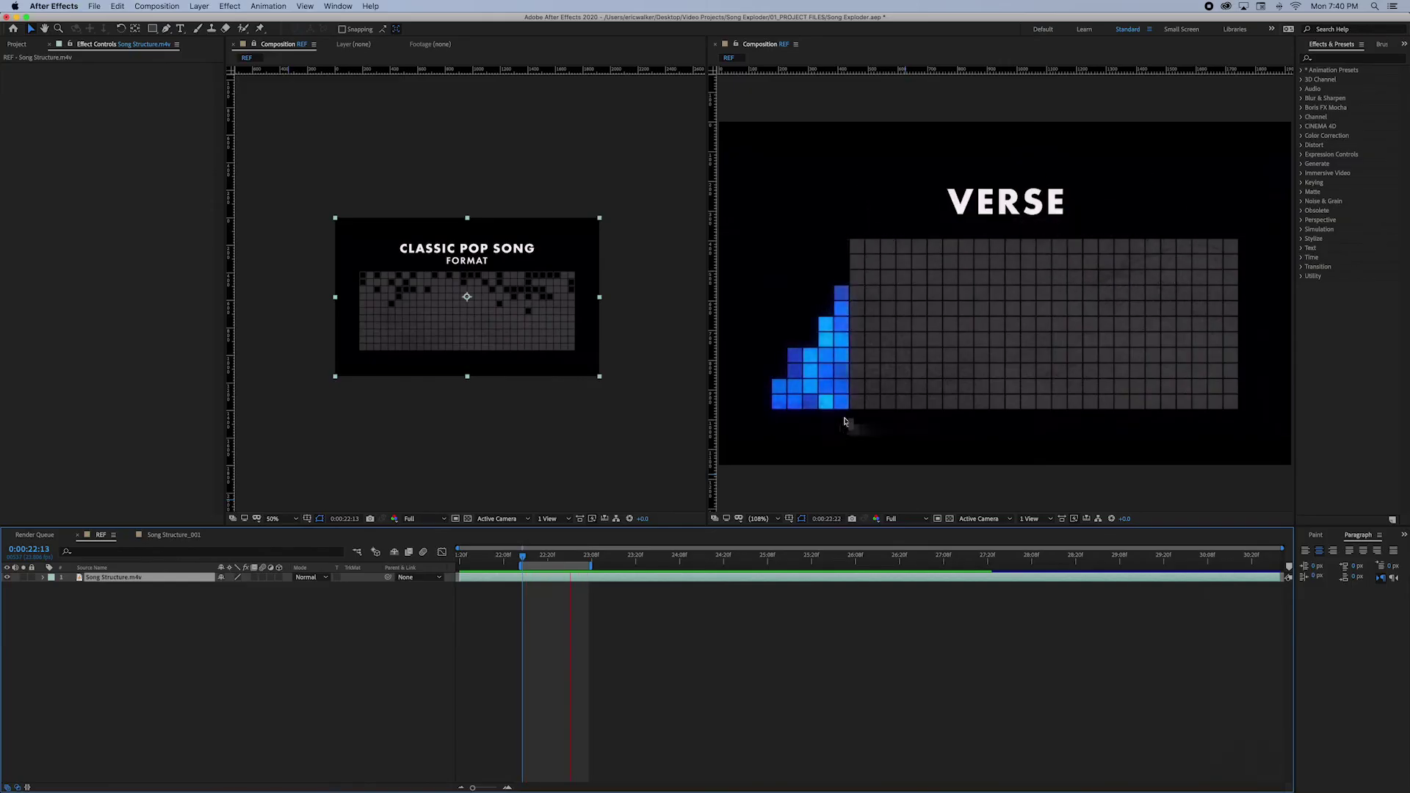
Step: Play back the REF composition to examine how the blue verse blocks appear and flash
key(space)
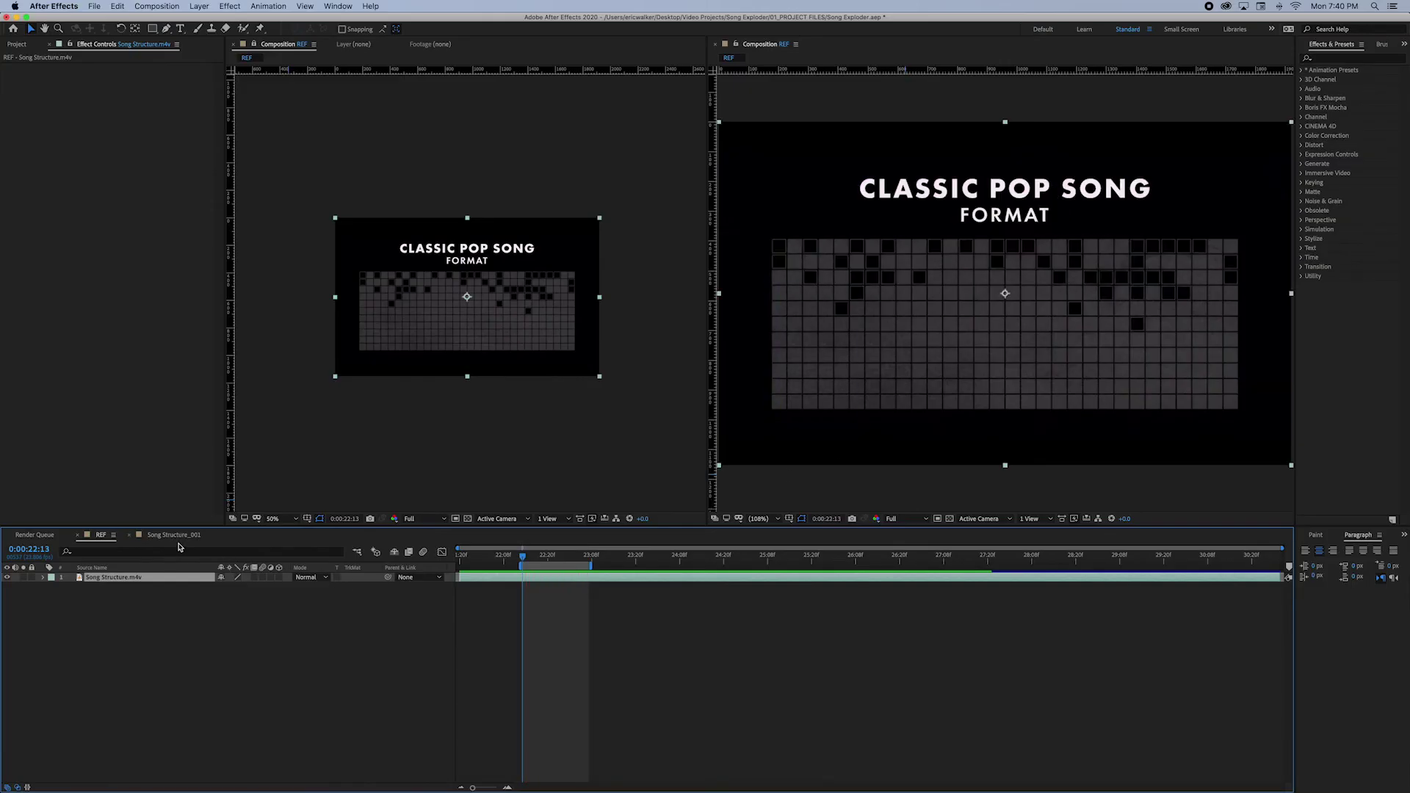
key(space)
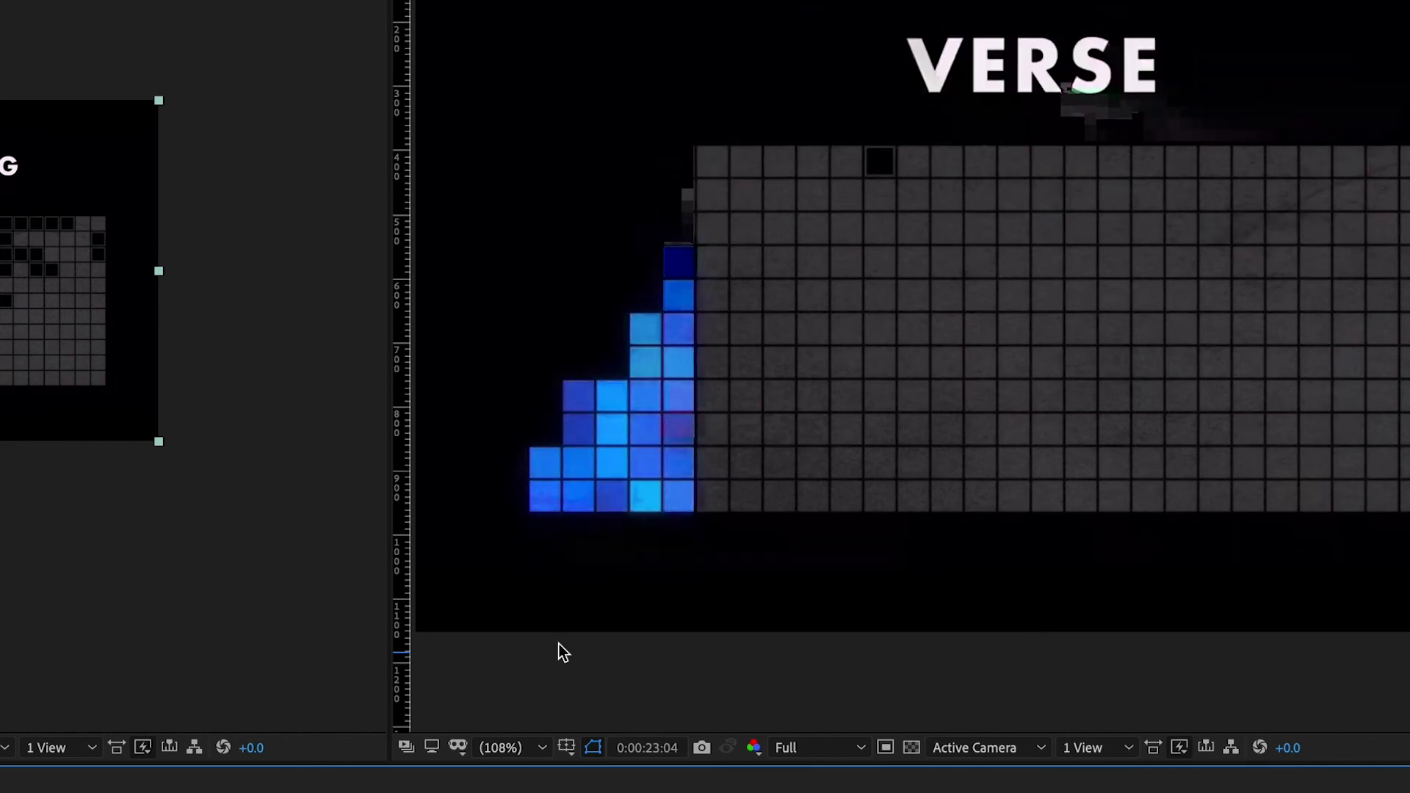
key(space)
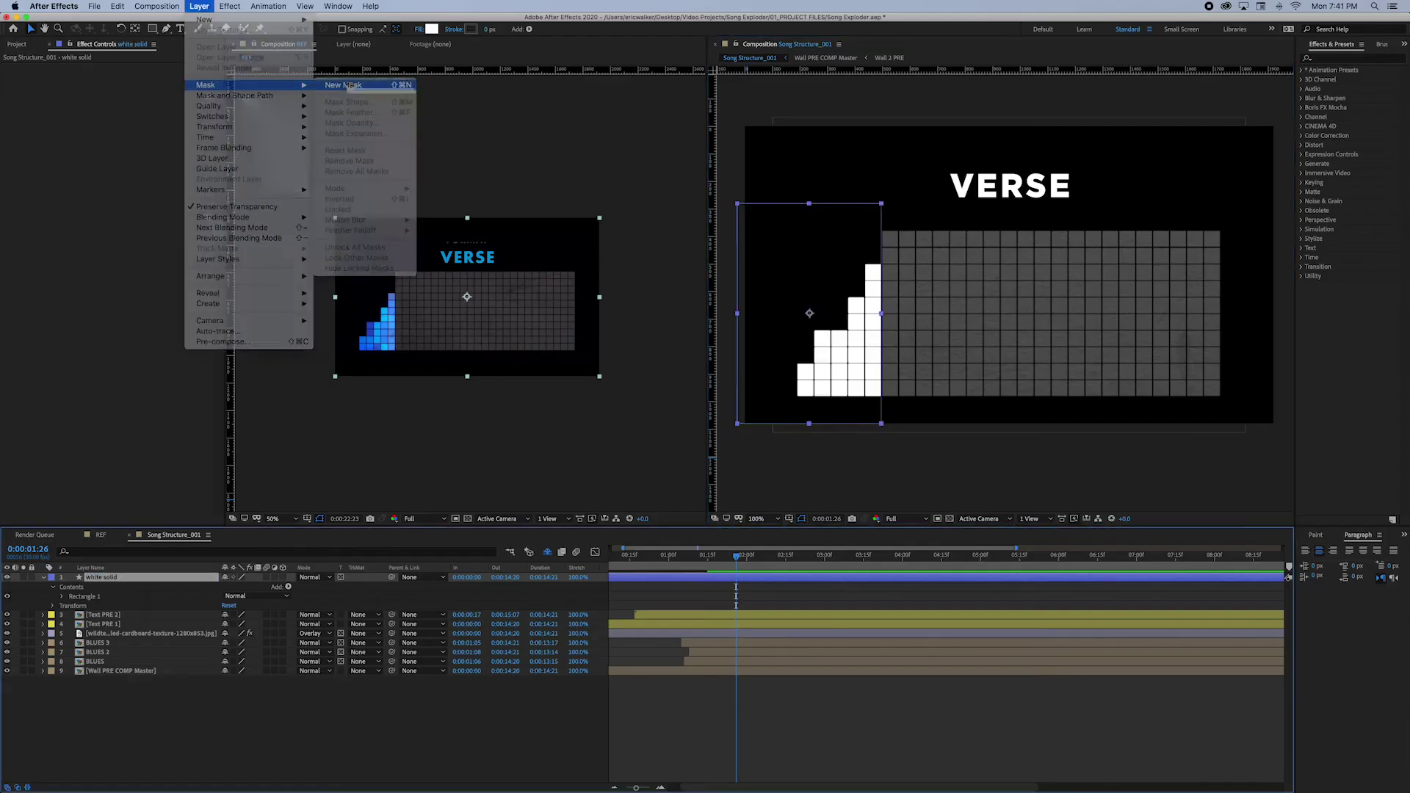
Step: Add a new mask to the white solid shape layer covering the verse columns
click(345, 91)
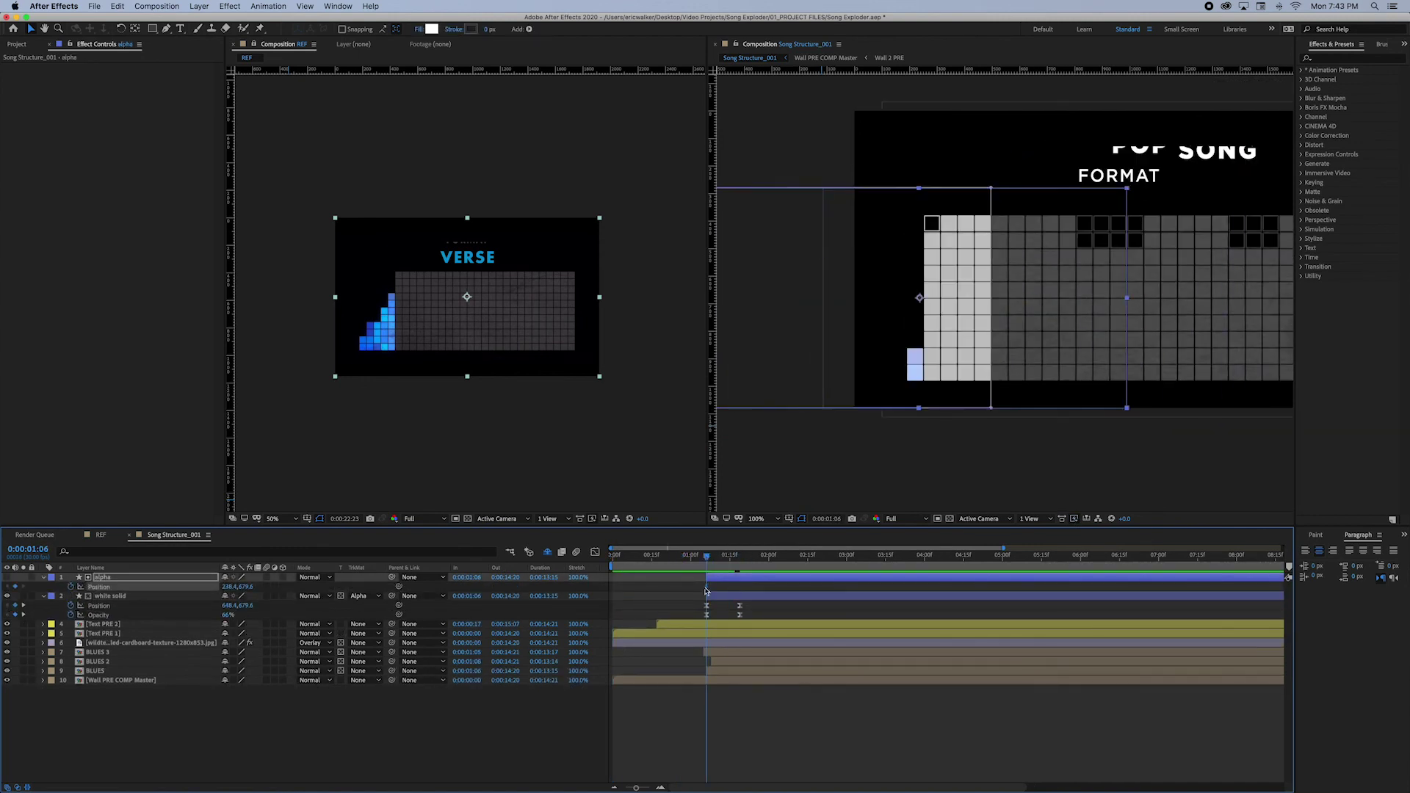
Step: Retime the alpha layer's Position keyframe and add stepped Position keyframes from 0:00:01:06, shifting the matte right across the verse columns
drag(706, 588, 761, 589)
key(Page_Down)
key(Page_Down)
drag(226, 587, 269, 586)
key(Page_Down)
key(Page_Down)
key(Page_Down)
key(Page_Down)
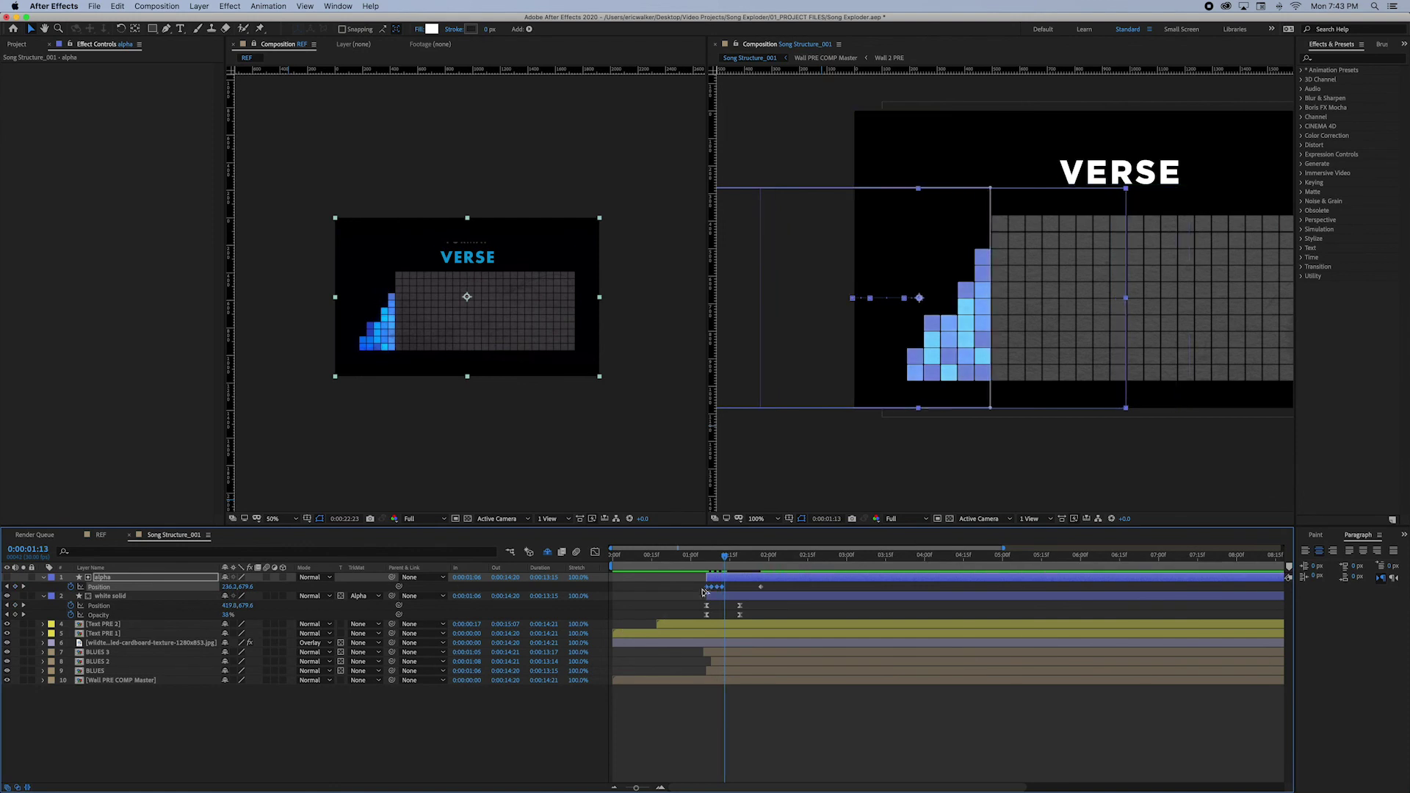
Step: Preview the white flash and alpha matte animation over the blue columns from 0:00:01:06
click(706, 559)
key(space)
key(space)
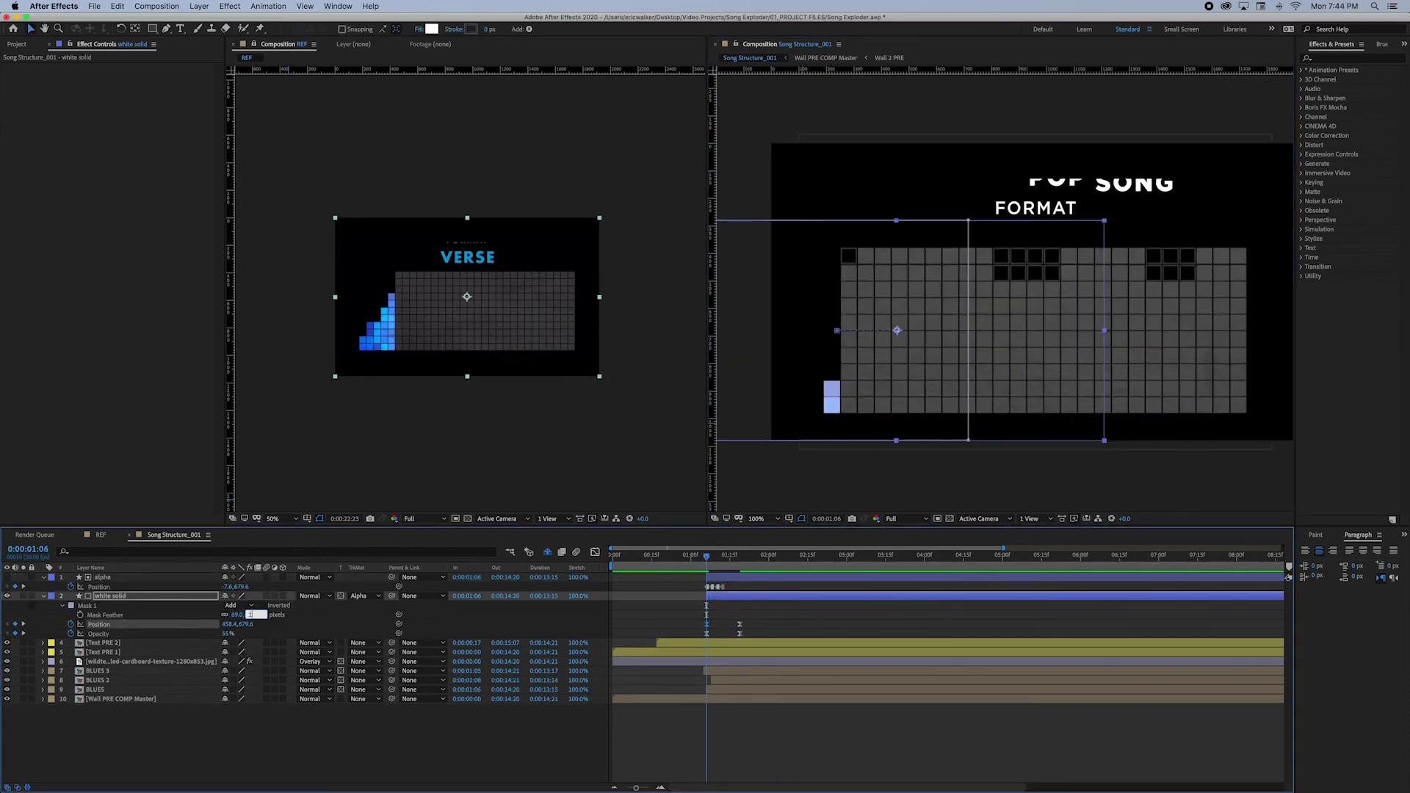
drag(707, 563, 738, 569)
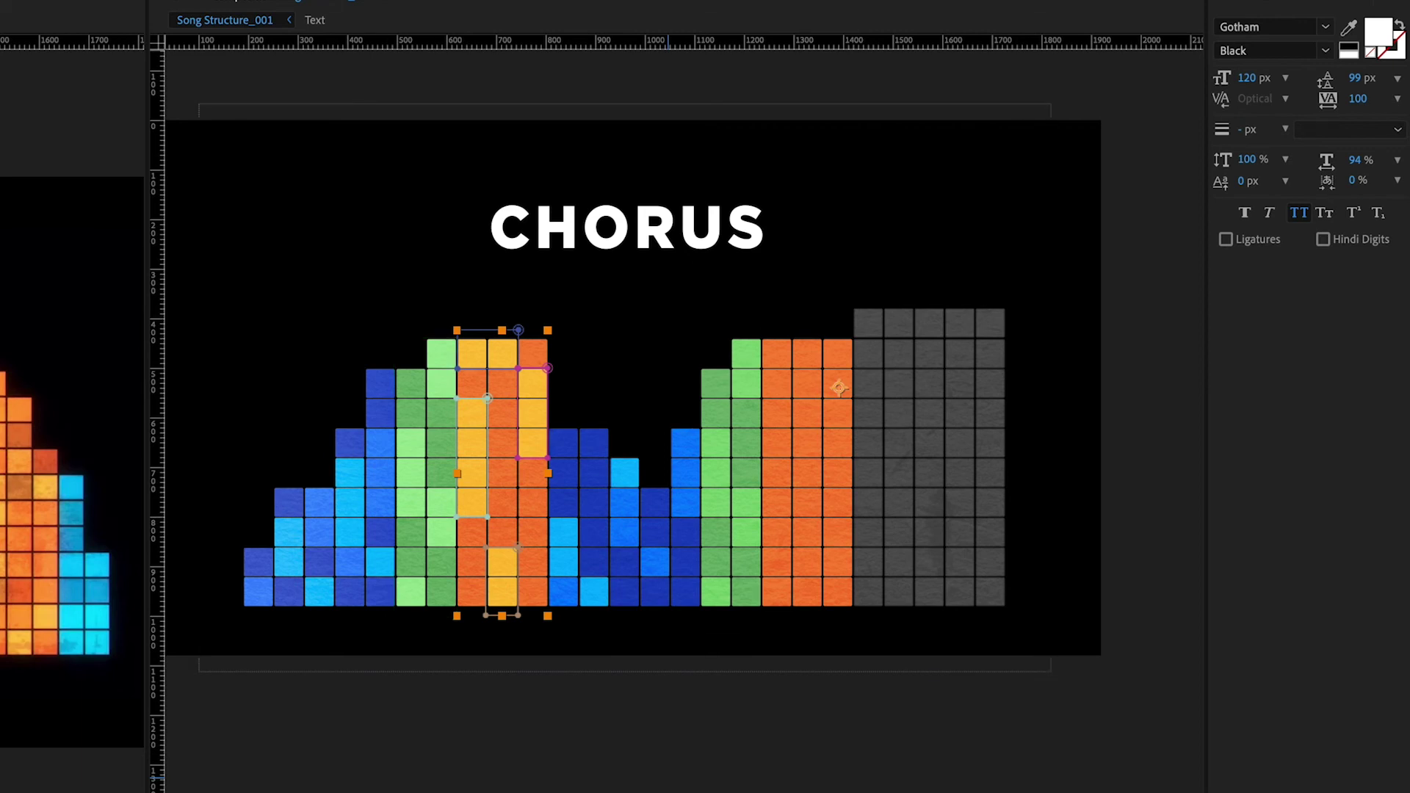
Step: Duplicate the yellow-orange ORANGES layer for the first chorus and move the copy's masks onto the second orange block group
key(space)
key(space)
key(ctrl+d)
drag(532, 441, 845, 440)
scroll(873, 462, up, 1)
drag(717, 542, 702, 541)
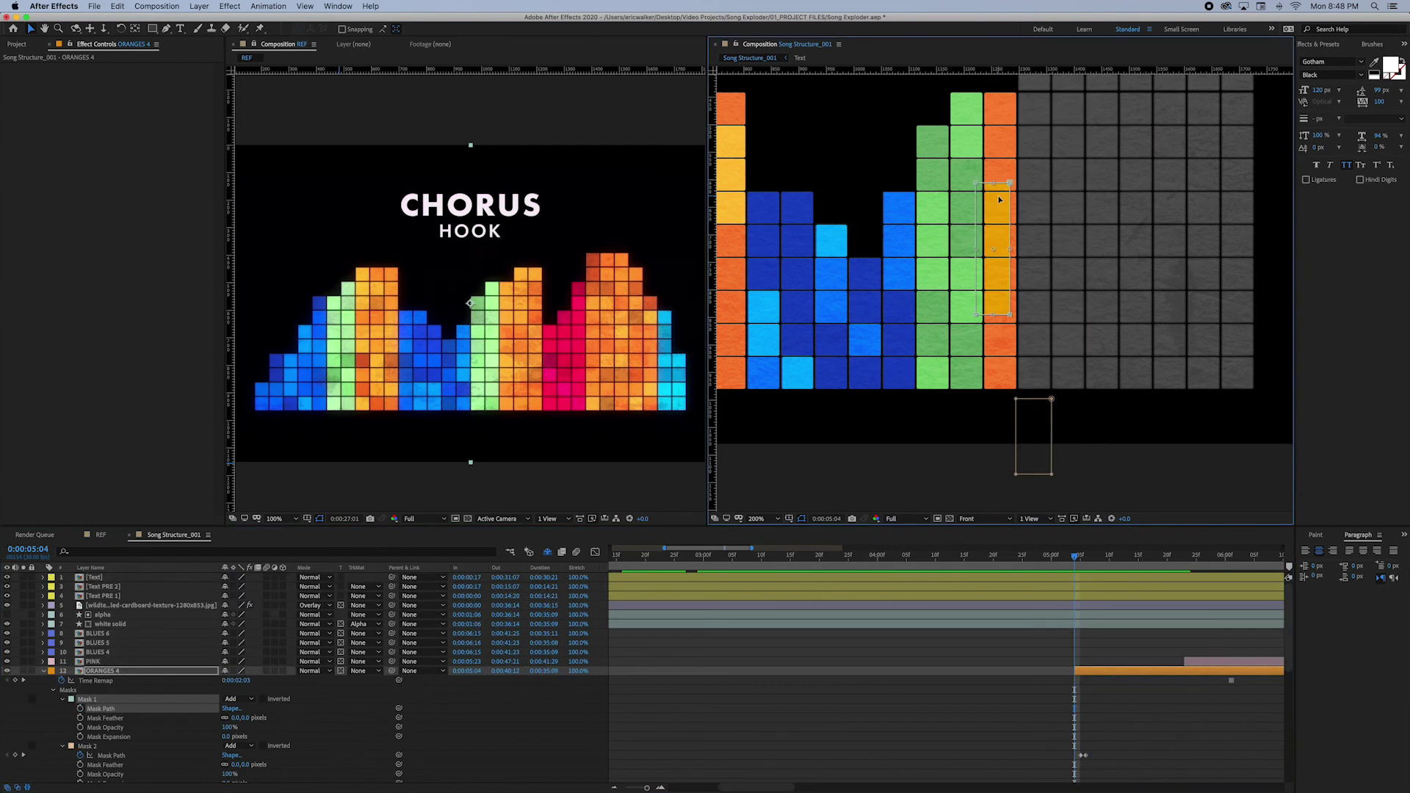